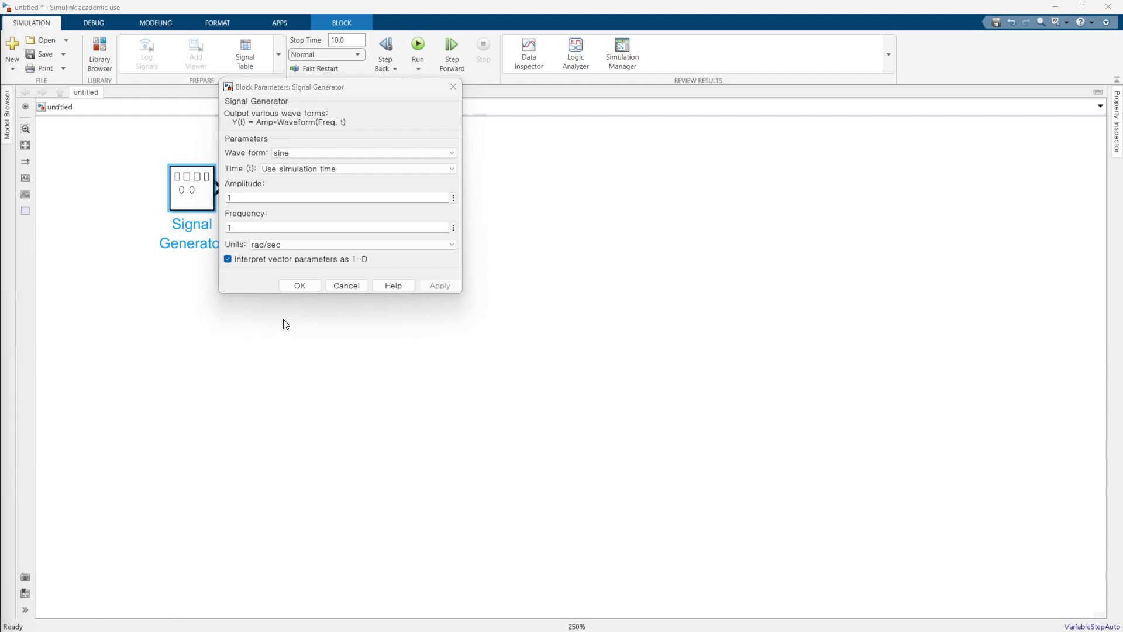
- Accept the Signal Generator's sine wave parameters and rename the block Sine
{"action": "left_click", "coordinate": [303, 291]}
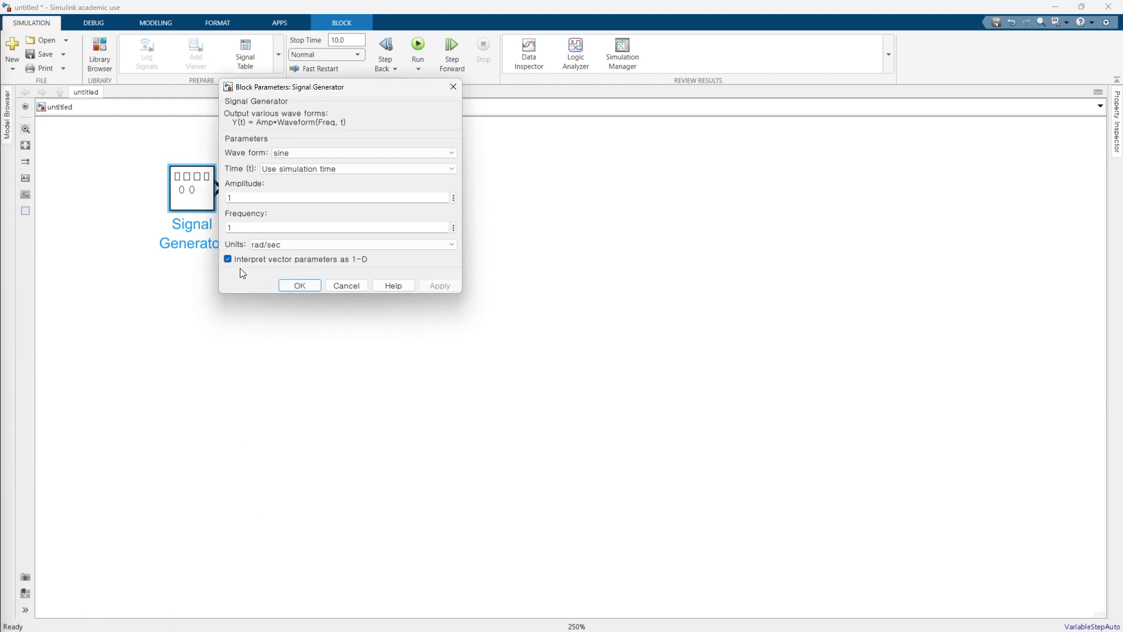
{"action": "left_click", "coordinate": [300, 287]}
{"action": "double_click", "coordinate": [211, 240]}
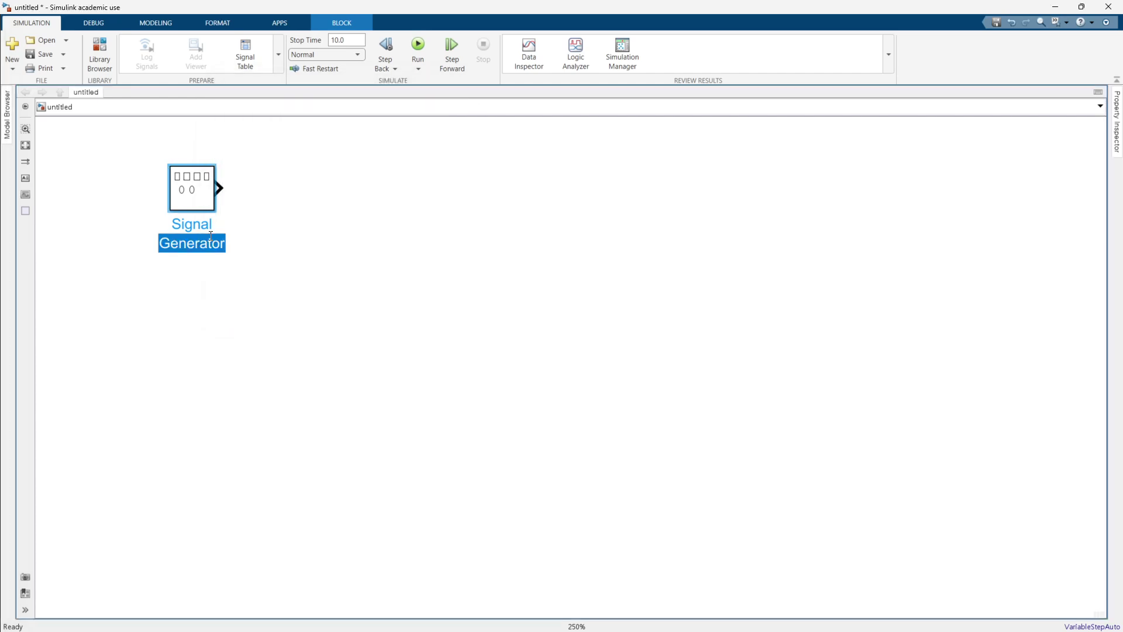
{"action": "left_click", "coordinate": [211, 236]}
{"action": "key", "text": "ctrl+a"}
{"action": "type", "text": "Sine"}
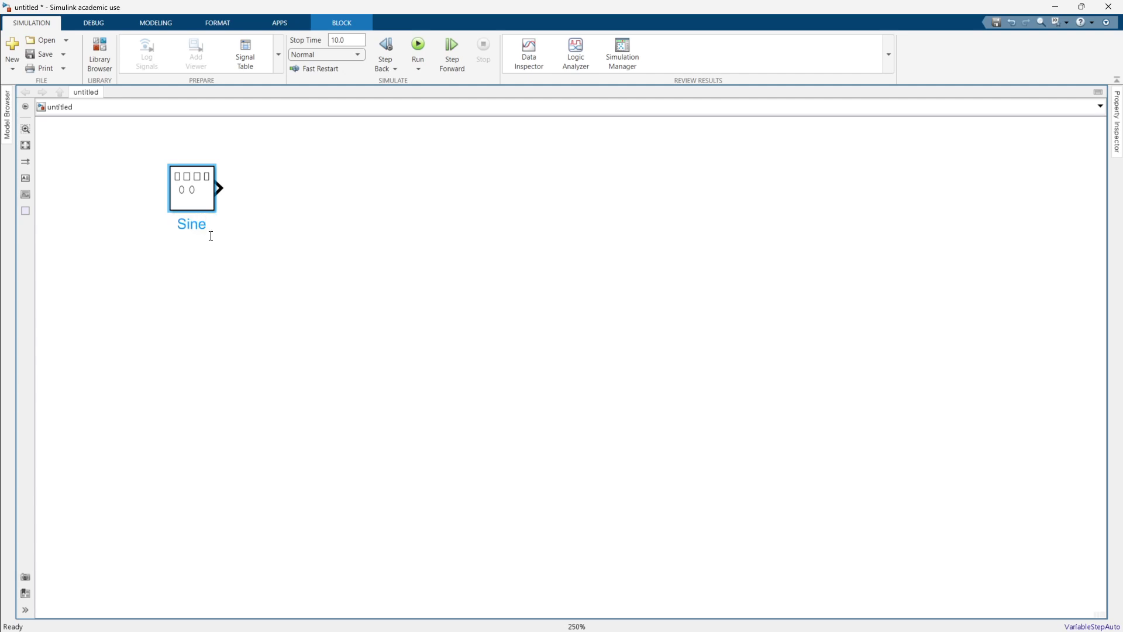
{"action": "left_click", "coordinate": [279, 252]}
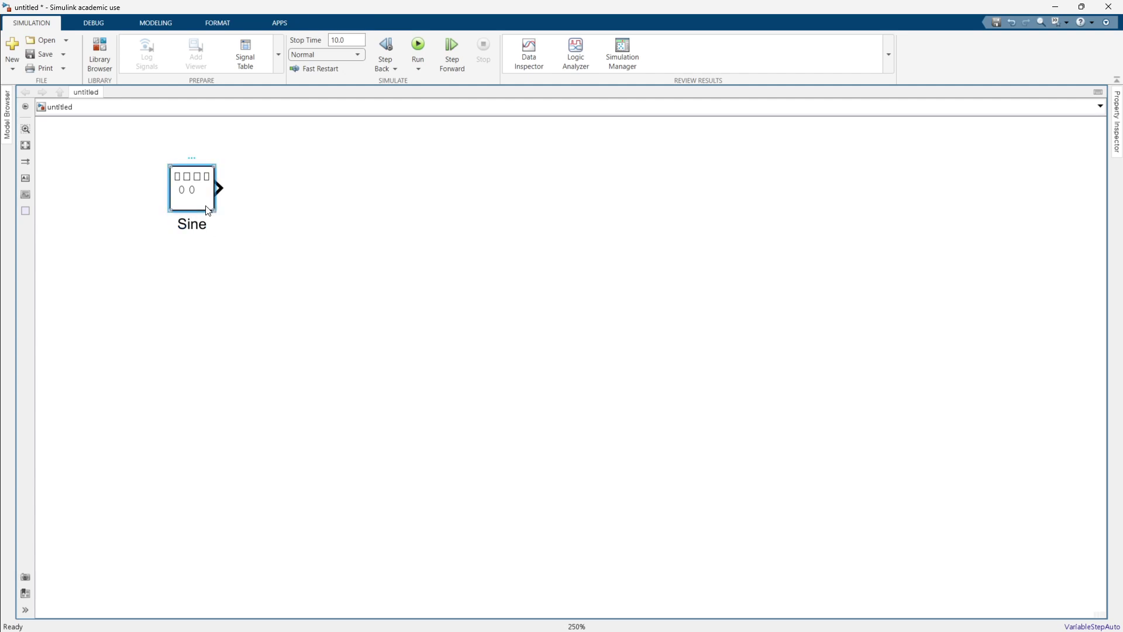
- Duplicate the Sine block and place the copy directly below the original
{"action": "left_click", "coordinate": [206, 216]}
{"action": "key", "text": "ctrl+c"}
{"action": "key", "text": "ctrl+v"}
{"action": "left_click_drag", "start_coordinate": [222, 217], "coordinate": [203, 286]}
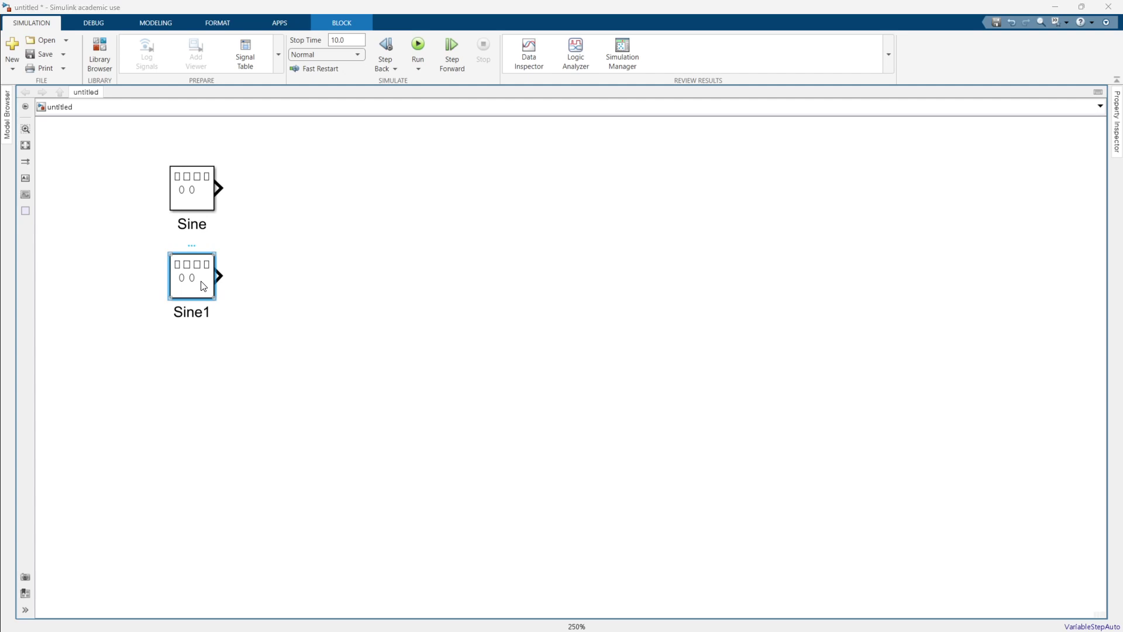
- Set the copied generator's wave form to square and rename the block Square
{"action": "double_click", "coordinate": [203, 286]}
{"action": "left_click", "coordinate": [304, 242]}
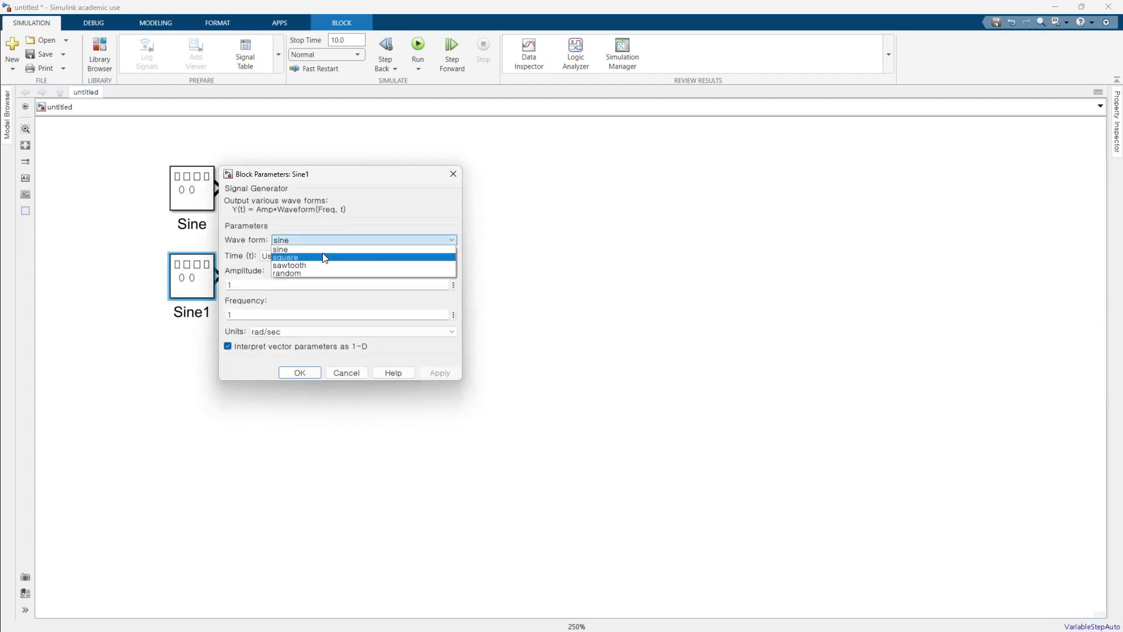
{"action": "left_click", "coordinate": [325, 258]}
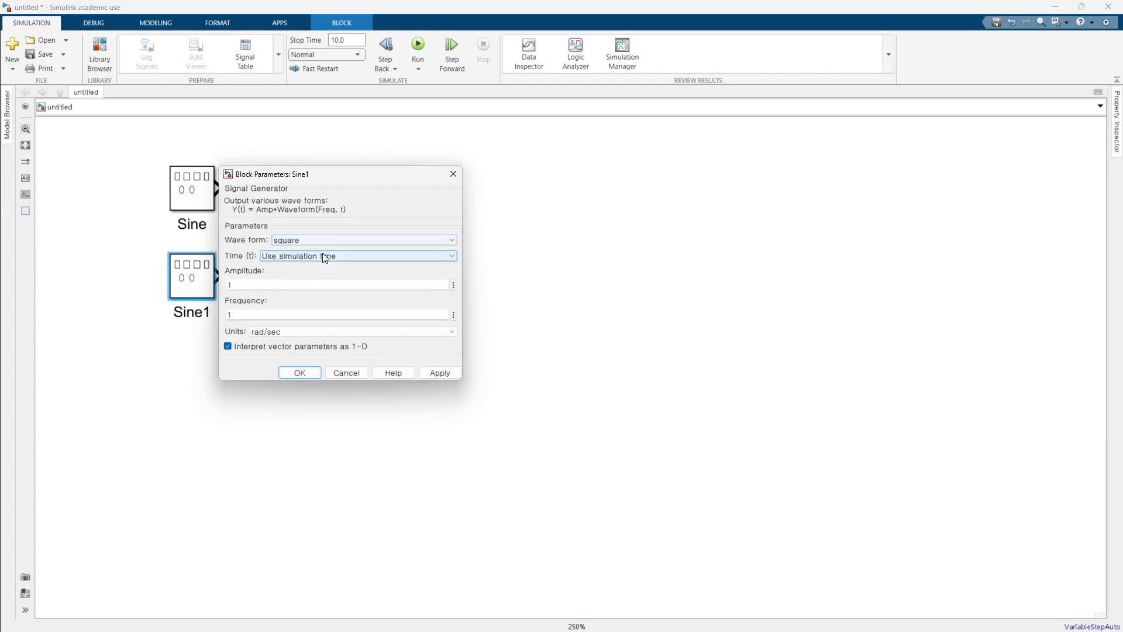
{"action": "left_click", "coordinate": [304, 372]}
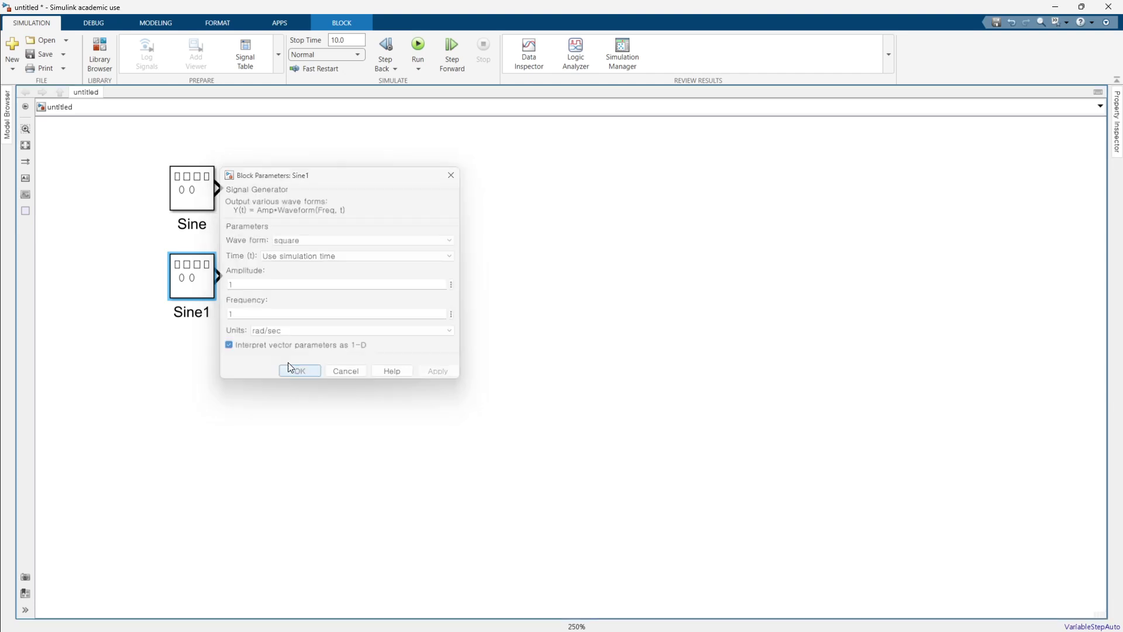
{"action": "double_click", "coordinate": [200, 314]}
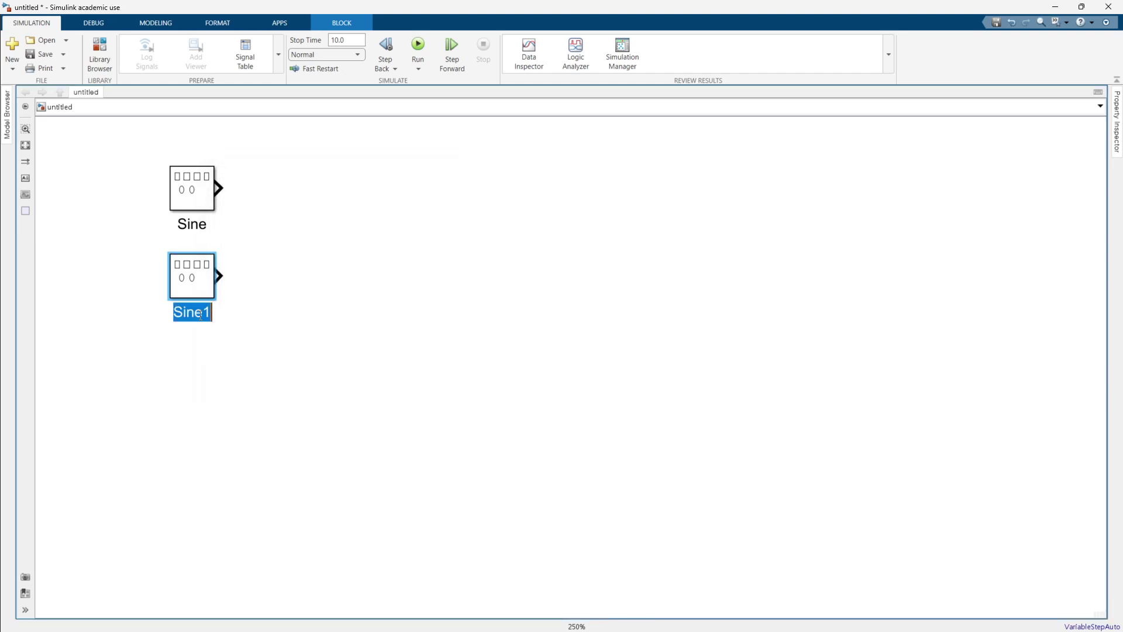
{"action": "type", "text": "Square"}
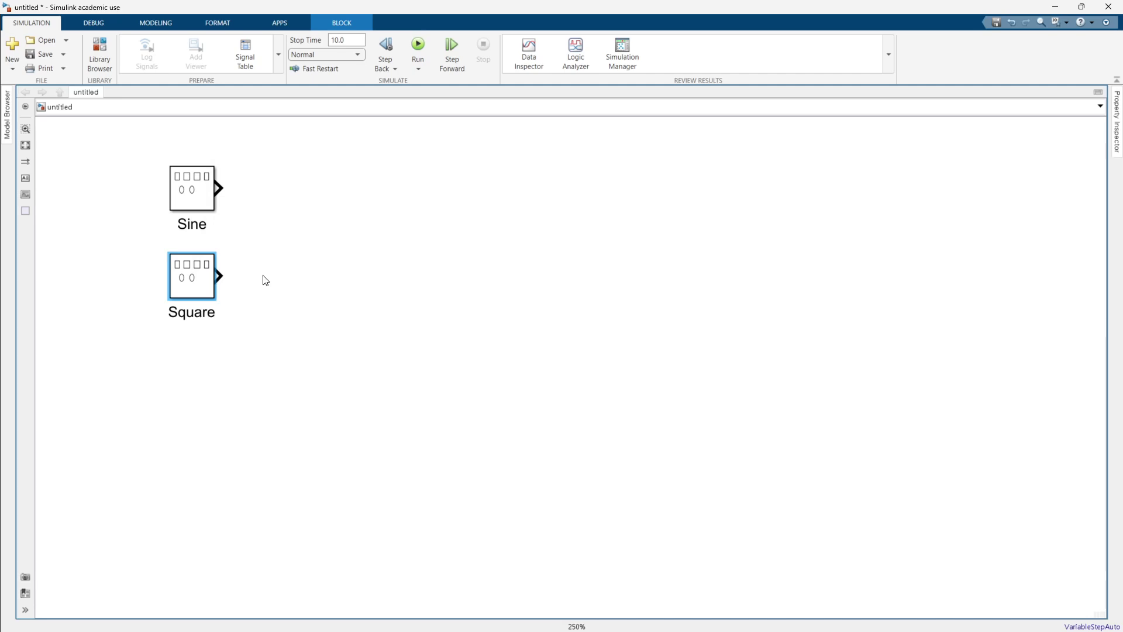
{"action": "left_click", "coordinate": [379, 238]}
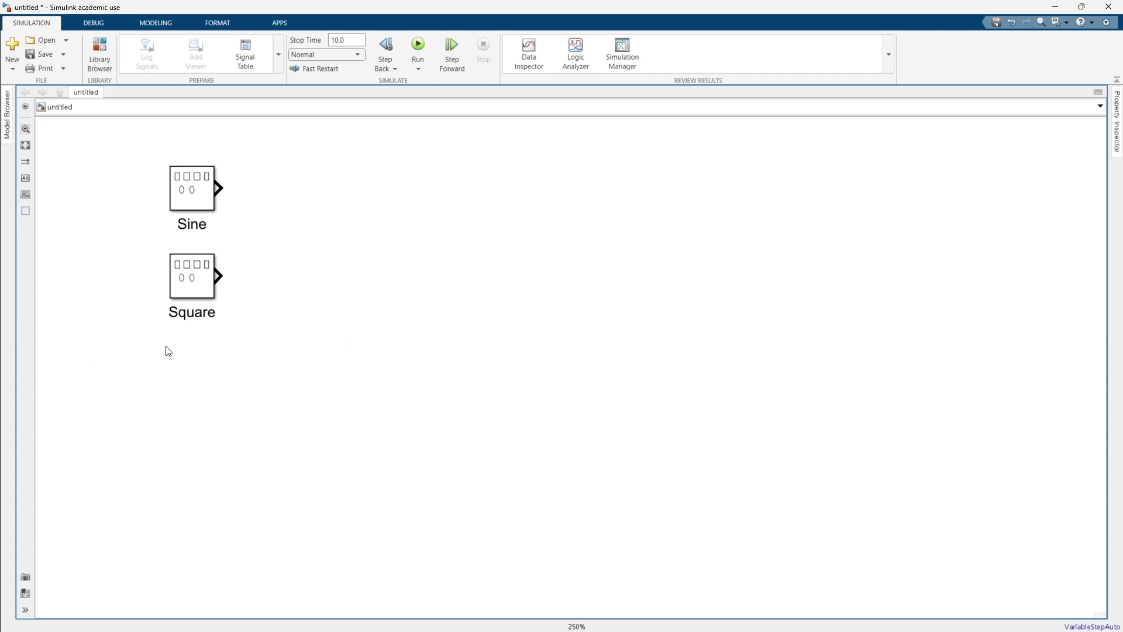
- Move the Square block slightly lower and add a Switch block to the right of both generators
{"action": "left_click_drag", "start_coordinate": [183, 302], "coordinate": [184, 331]}
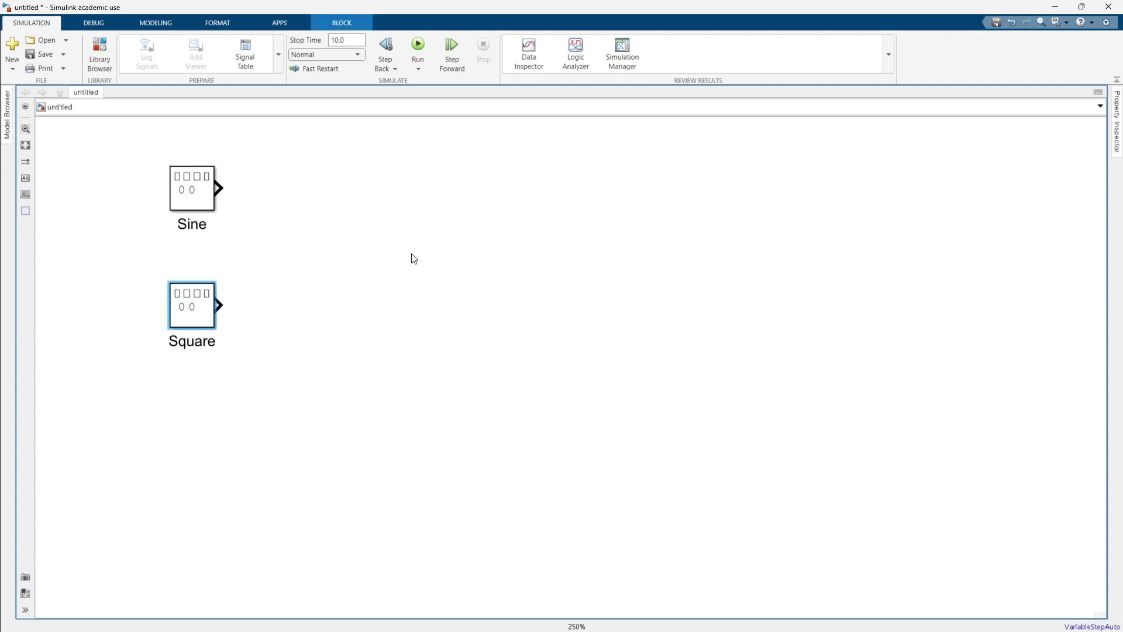
{"action": "double_click", "coordinate": [442, 254]}
{"action": "type", "text": "switc"}
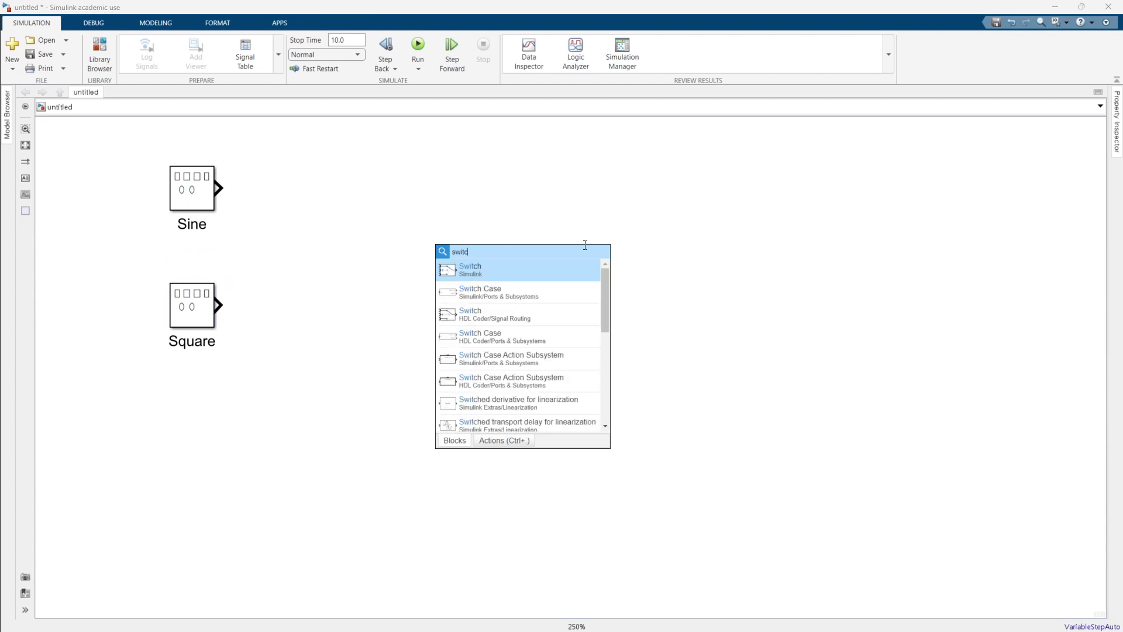
{"action": "key", "text": "Return"}
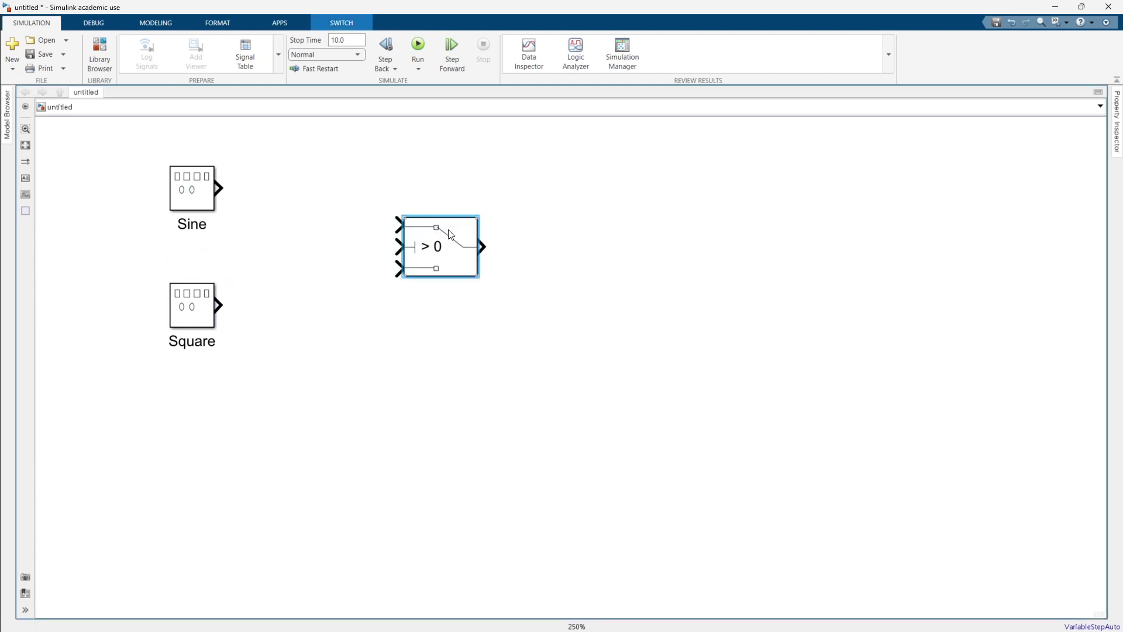
{"action": "left_click_drag", "start_coordinate": [493, 249], "coordinate": [565, 246]}
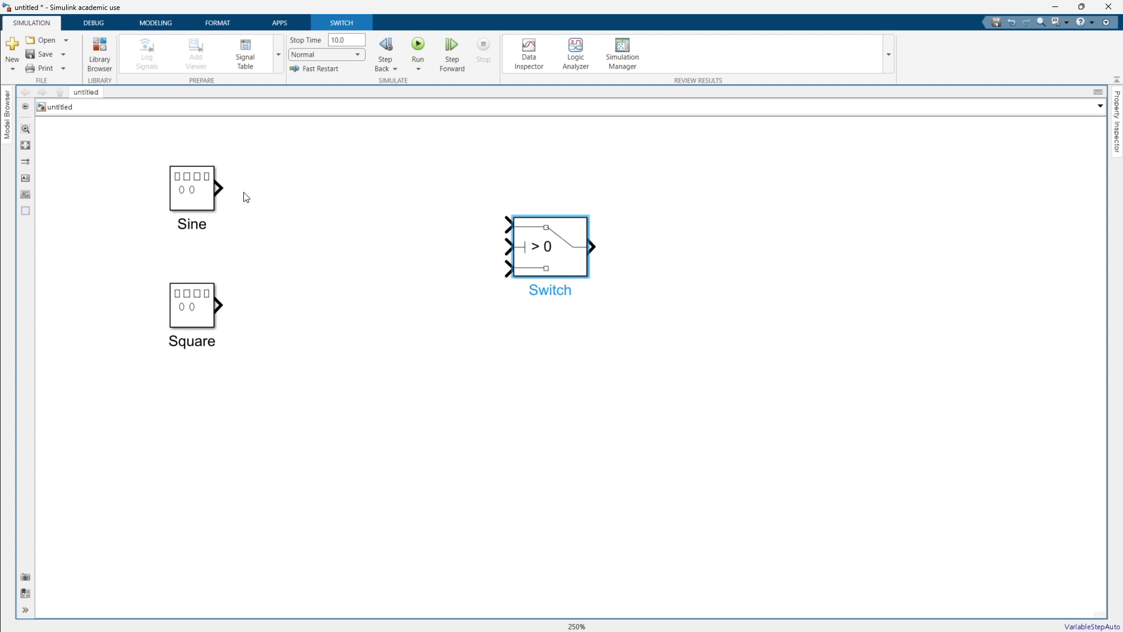
- Connect Sine to the Switch's first input and Square to its third, with the Square line's vertical segment close to the Switch
{"action": "mouse_move", "coordinate": [225, 193]}
{"action": "left_mouse_down"}
{"action": "mouse_move", "coordinate": [308, 193]}
{"action": "mouse_move", "coordinate": [476, 226]}
{"action": "mouse_move", "coordinate": [547, 229]}
{"action": "mouse_move", "coordinate": [546, 209]}
{"action": "left_mouse_up"}
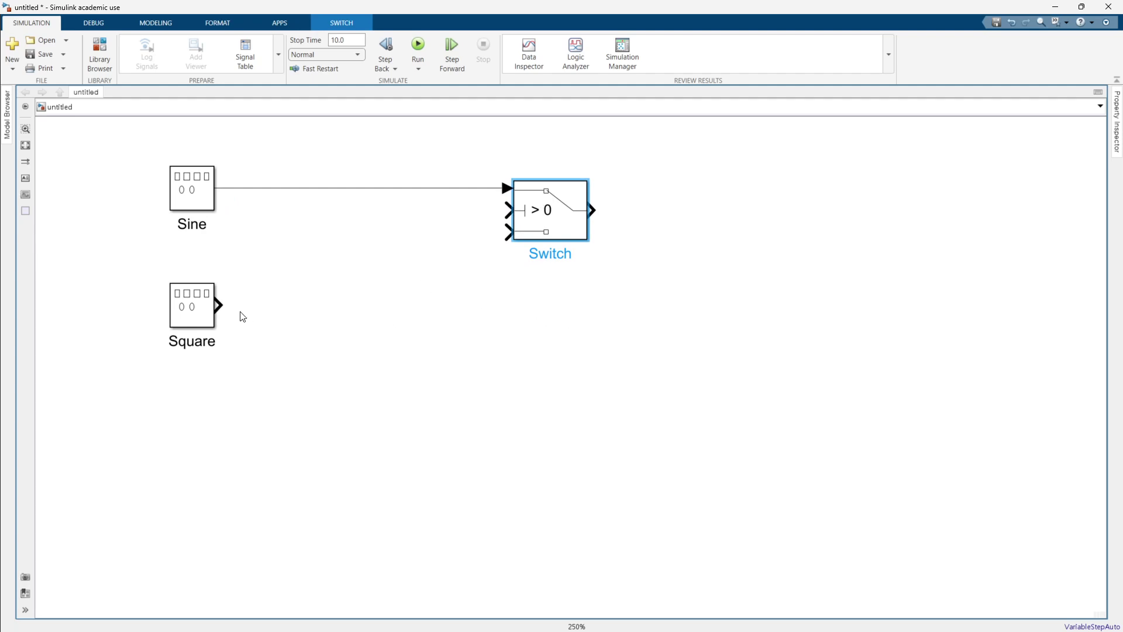
{"action": "mouse_move", "coordinate": [223, 308]}
{"action": "left_mouse_down"}
{"action": "mouse_move", "coordinate": [482, 308]}
{"action": "mouse_move", "coordinate": [536, 244]}
{"action": "left_mouse_up"}
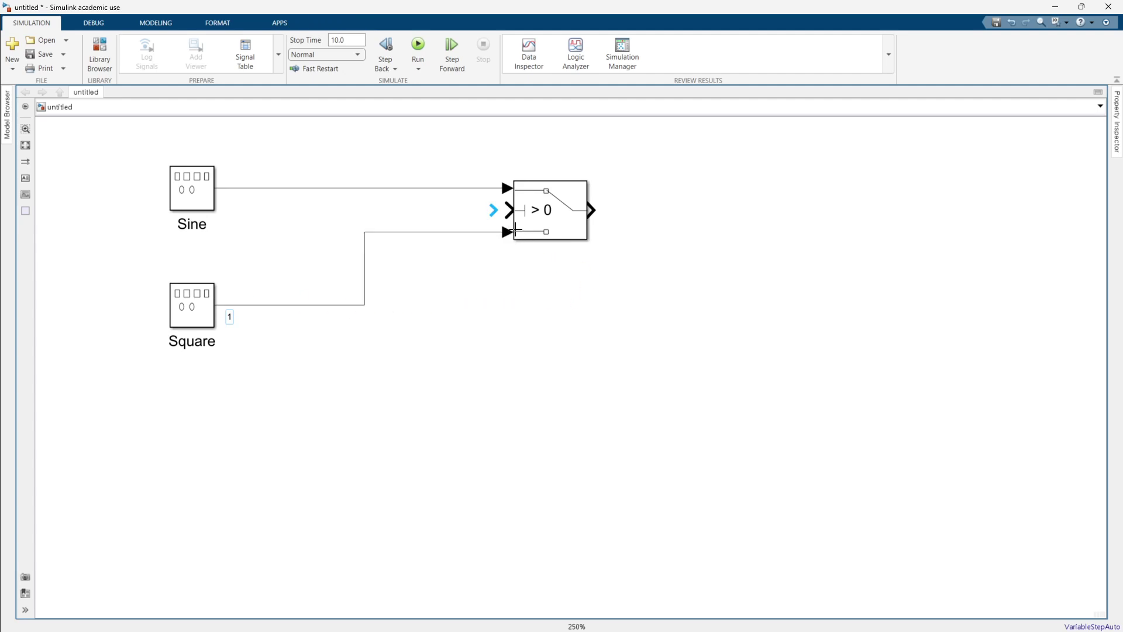
{"action": "left_click_drag", "start_coordinate": [368, 279], "coordinate": [459, 275]}
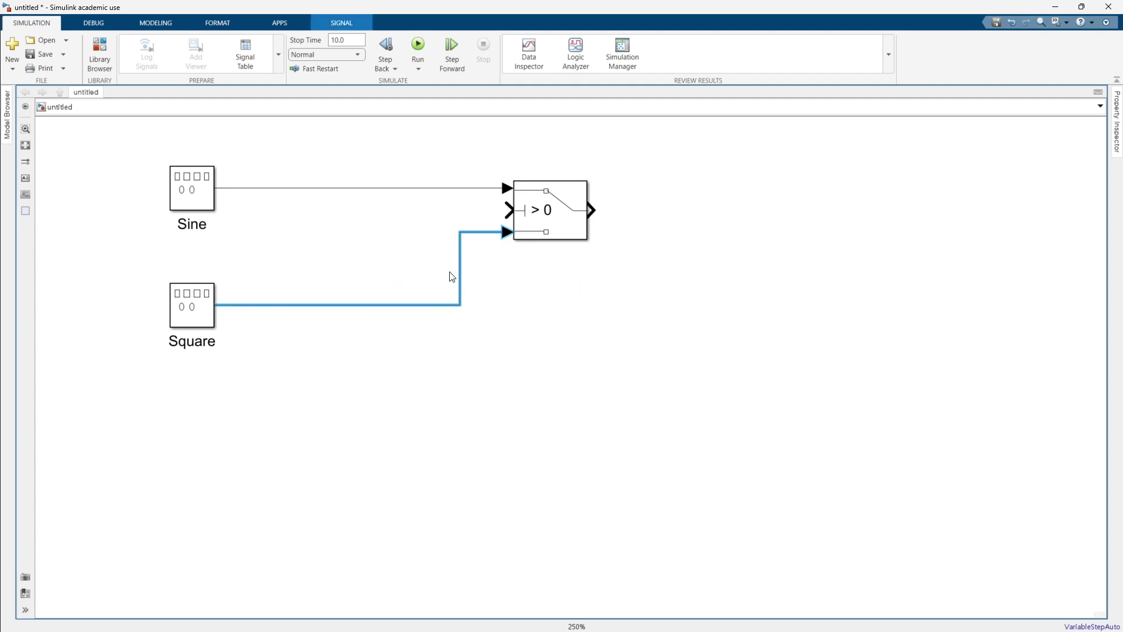
- Add a Relational Operator block between the Sine and Square signal lines
{"action": "double_click", "coordinate": [321, 243]}
{"action": "type", "text": "relat"}
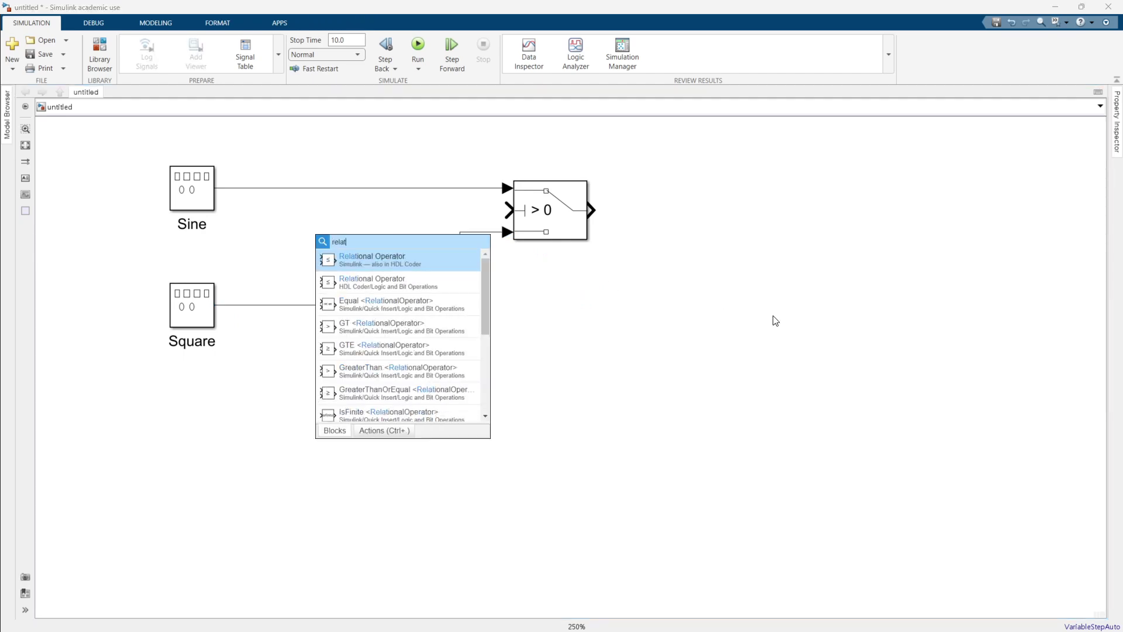
{"action": "key", "text": "Return"}
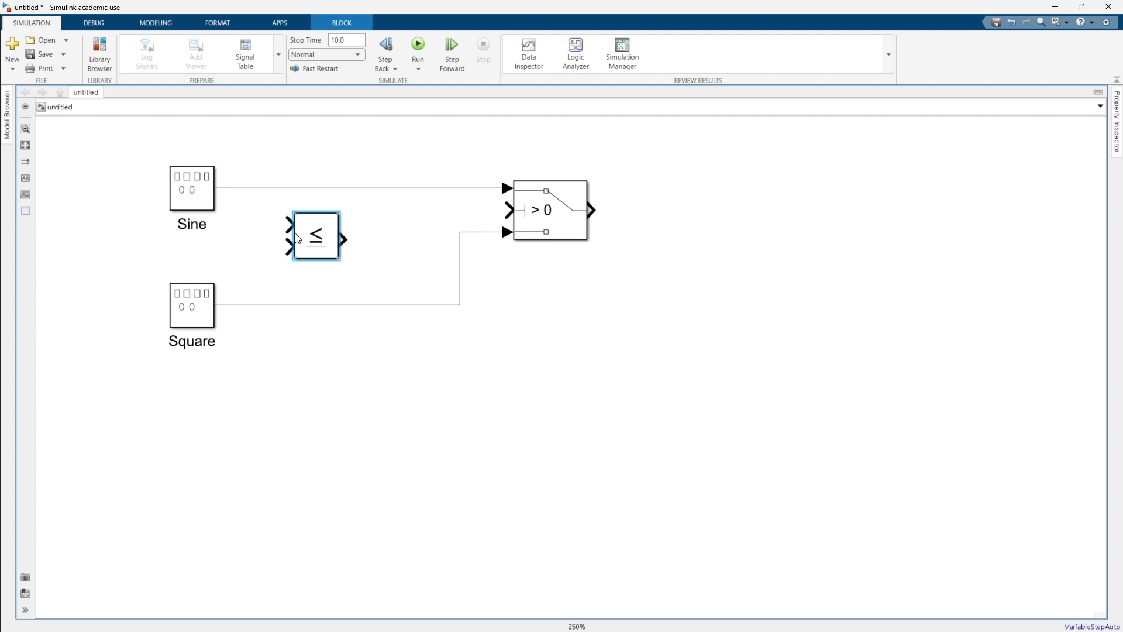
- Branch the Sine and Square signals into the Relational Operator's first and second inputs and connect its output to the Switch's middle input
{"action": "left_click_drag", "start_coordinate": [317, 256], "coordinate": [276, 189]}
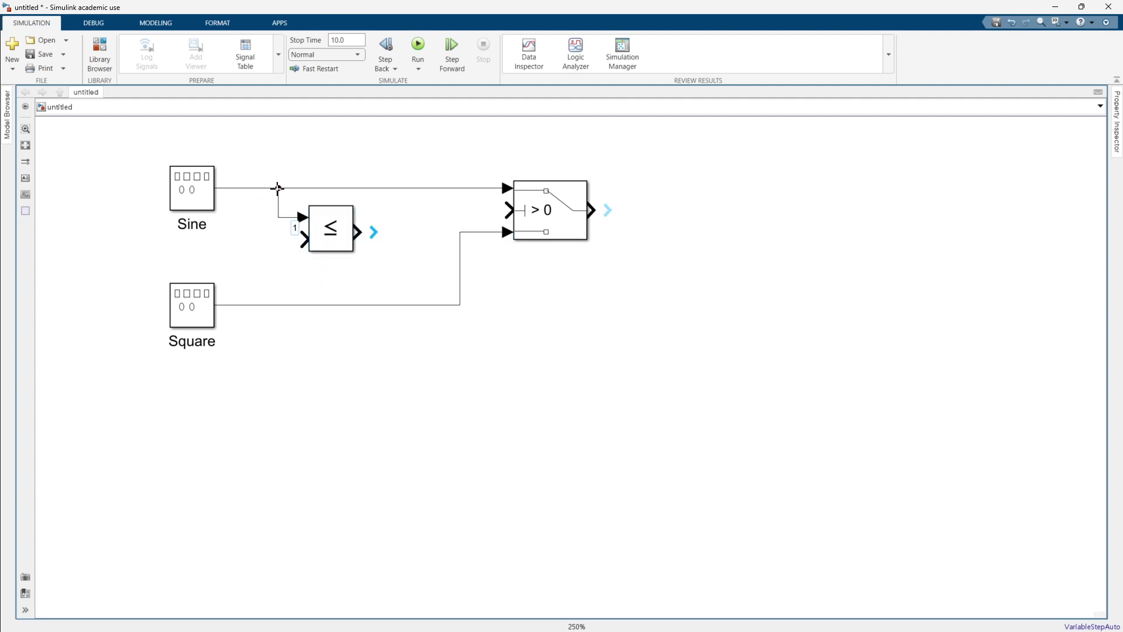
{"action": "mouse_move", "coordinate": [301, 238]}
{"action": "left_mouse_down"}
{"action": "mouse_move", "coordinate": [276, 275]}
{"action": "mouse_move", "coordinate": [284, 305]}
{"action": "left_mouse_up"}
{"action": "left_click_drag", "start_coordinate": [362, 234], "coordinate": [507, 209]}
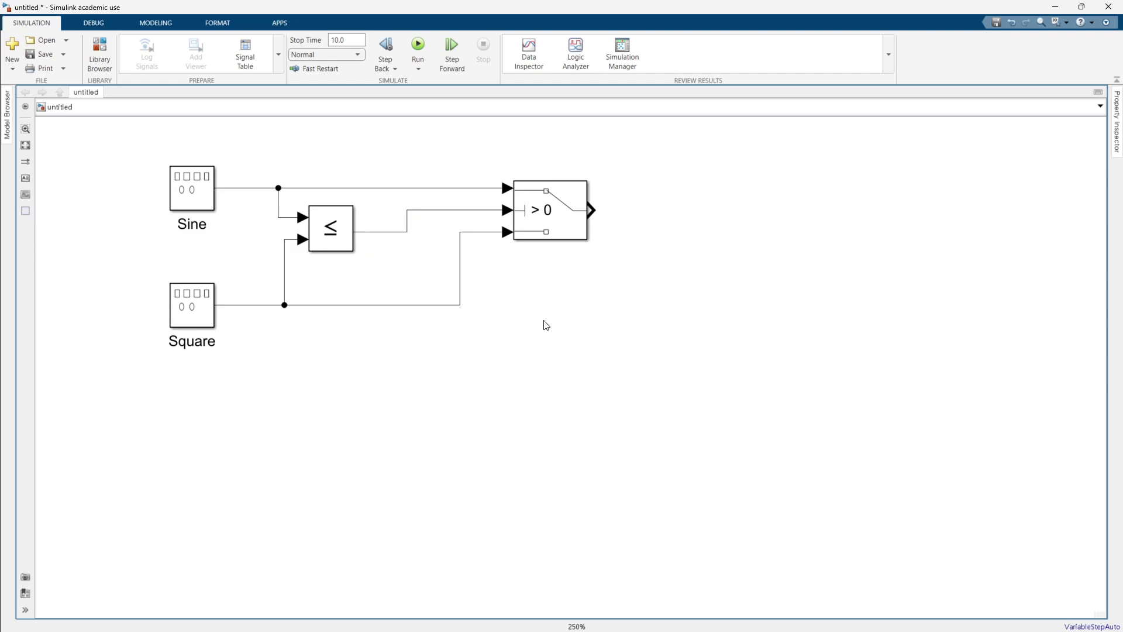
- Add a Scope block to the right of the Switch, slightly below its output
{"action": "left_click", "coordinate": [567, 221]}
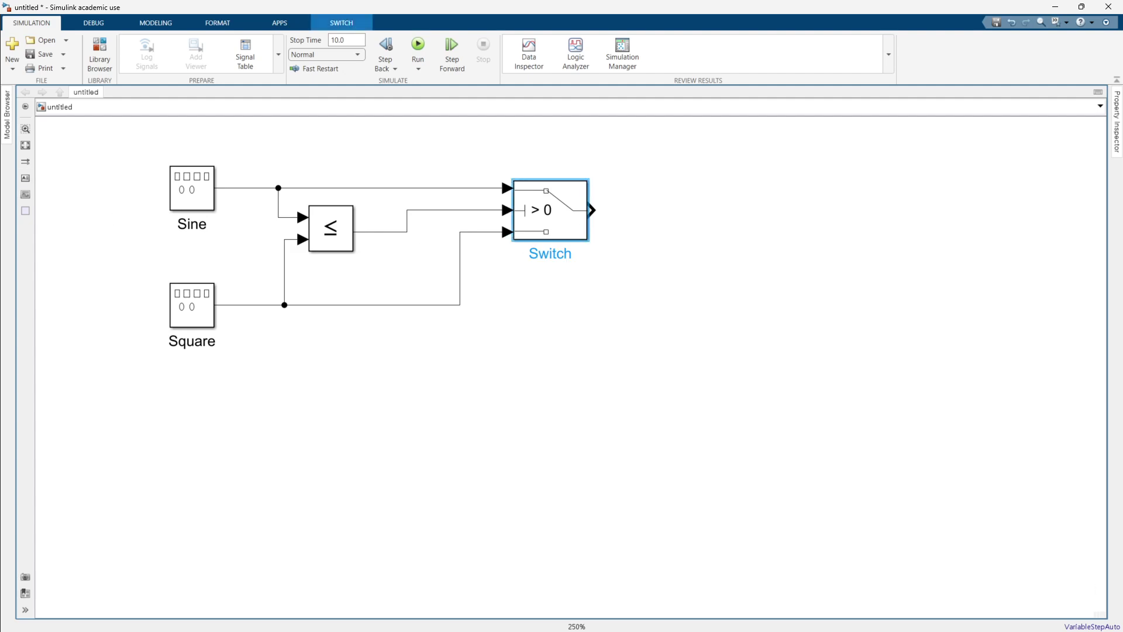
{"action": "double_click", "coordinate": [767, 229]}
{"action": "type", "text": "scop"}
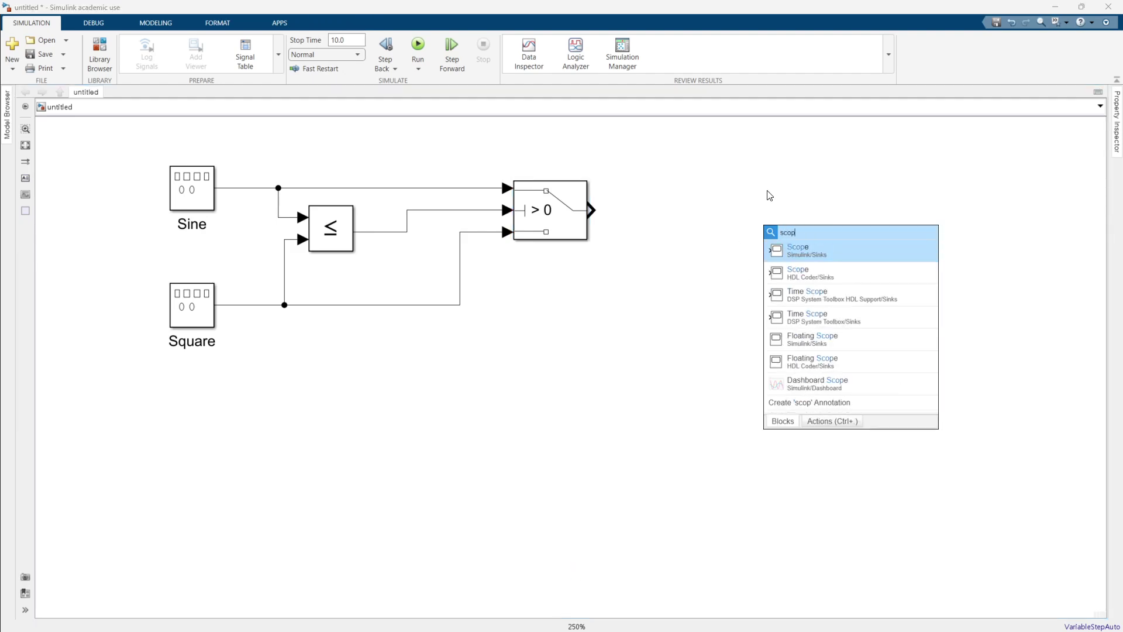
{"action": "key", "text": "Return"}
{"action": "mouse_move", "coordinate": [787, 219]}
{"action": "left_click_drag", "start_coordinate": [797, 221], "coordinate": [806, 221]}
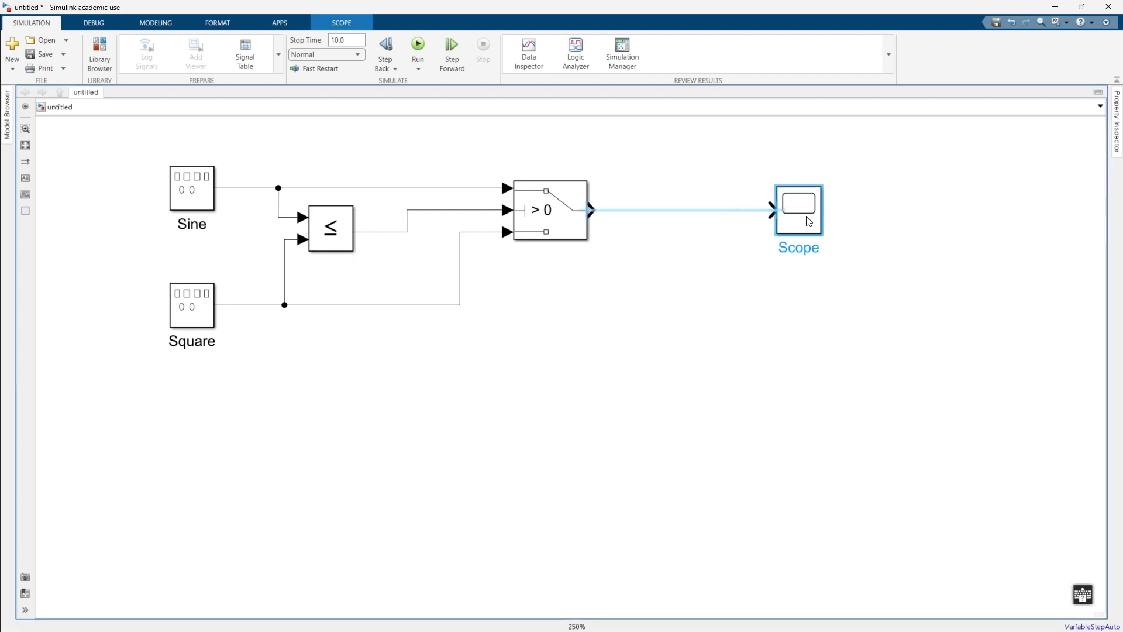
{"action": "left_click_drag", "start_coordinate": [793, 294], "coordinate": [792, 290]}
{"action": "left_click", "coordinate": [712, 342]}
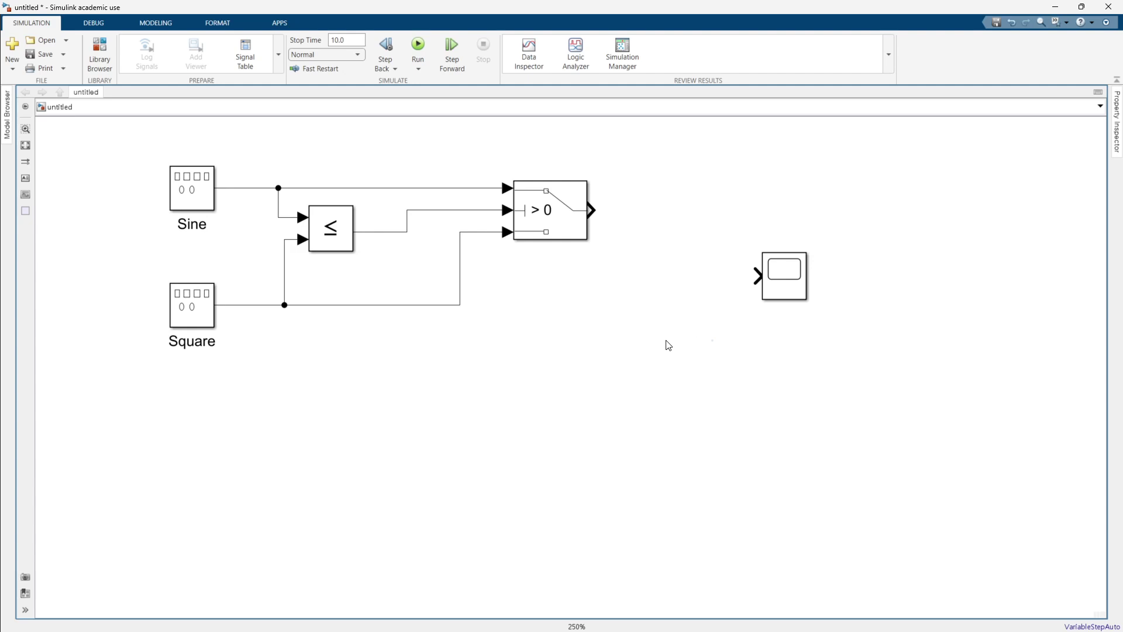
- Configure the Scope with 3 input ports and a layout of three stacked displays in one column
{"action": "left_click", "coordinate": [785, 285]}
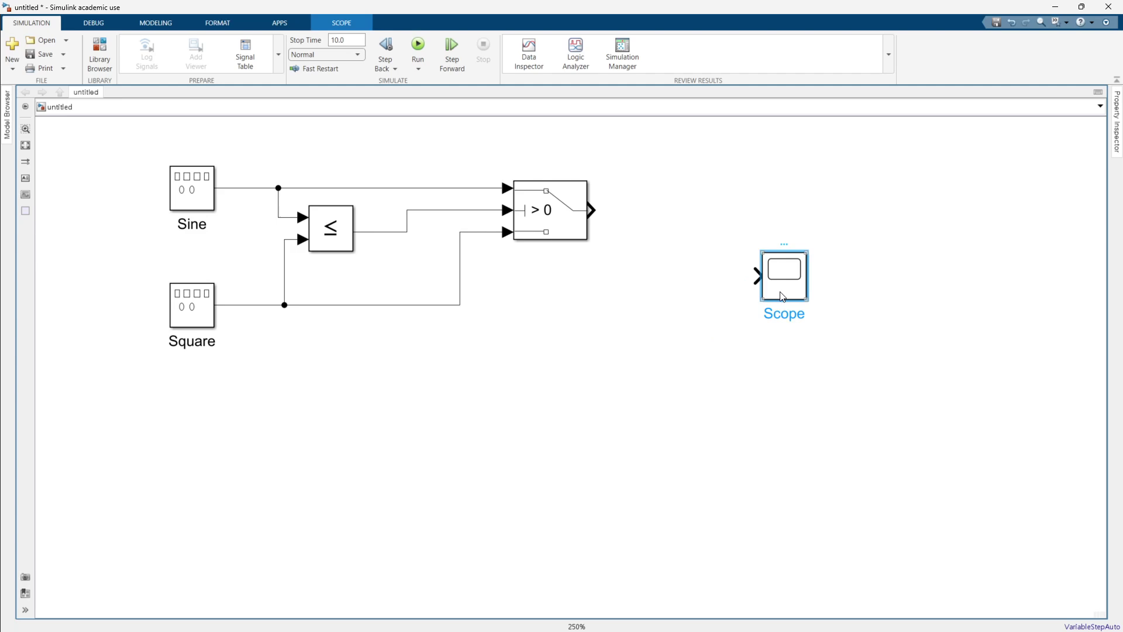
{"action": "double_click", "coordinate": [782, 277]}
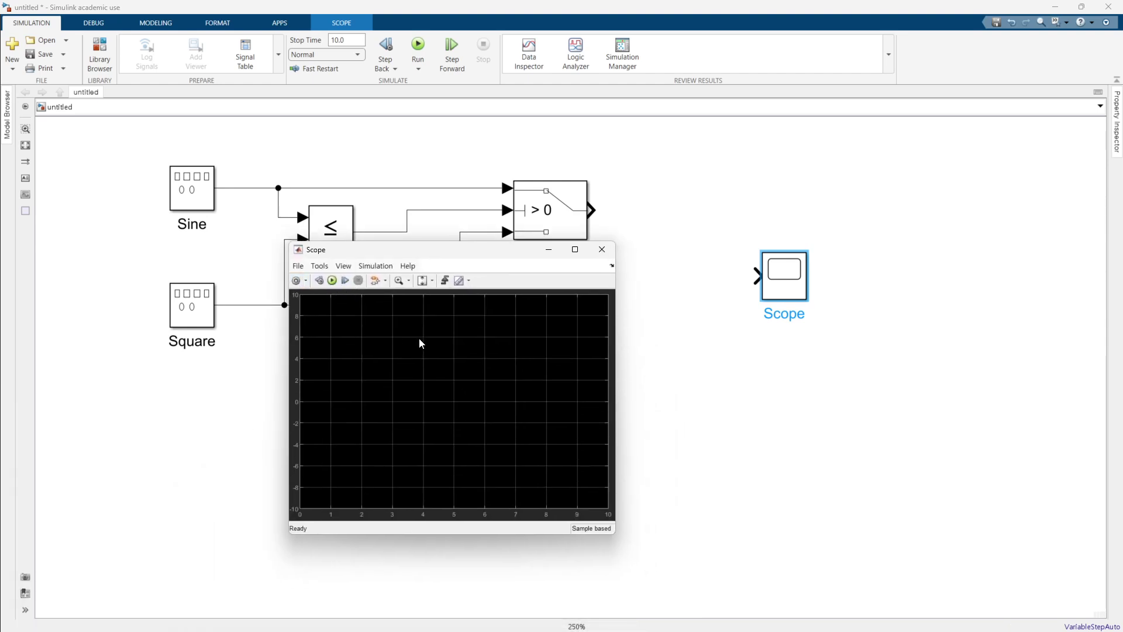
{"action": "left_click", "coordinate": [583, 297]}
{"action": "type", "text": "3"}
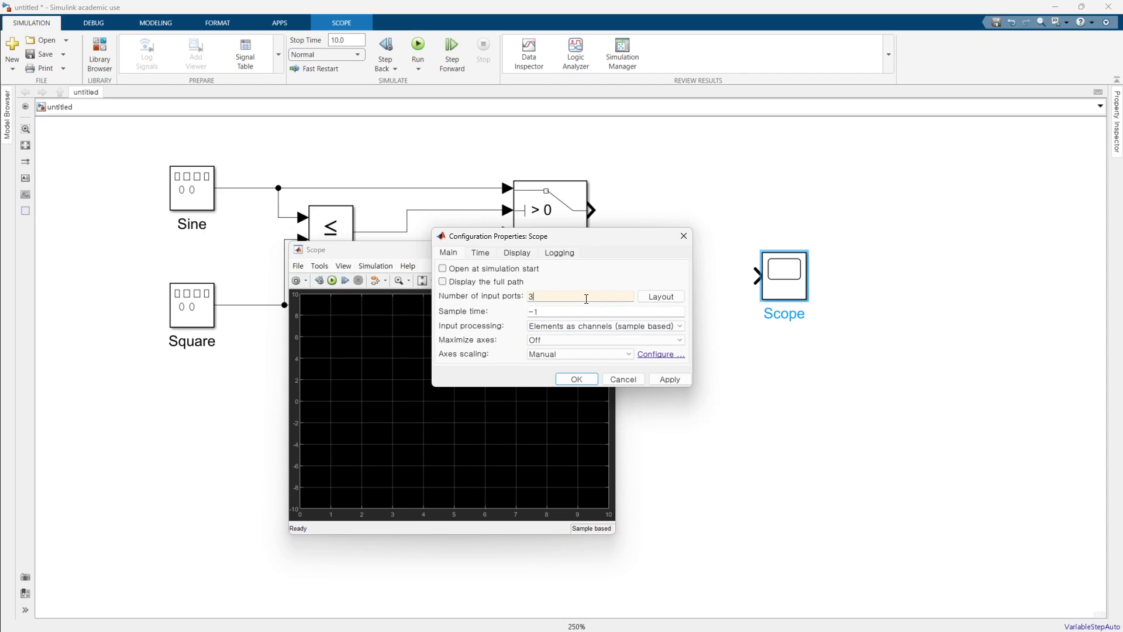
{"action": "left_click", "coordinate": [661, 296]}
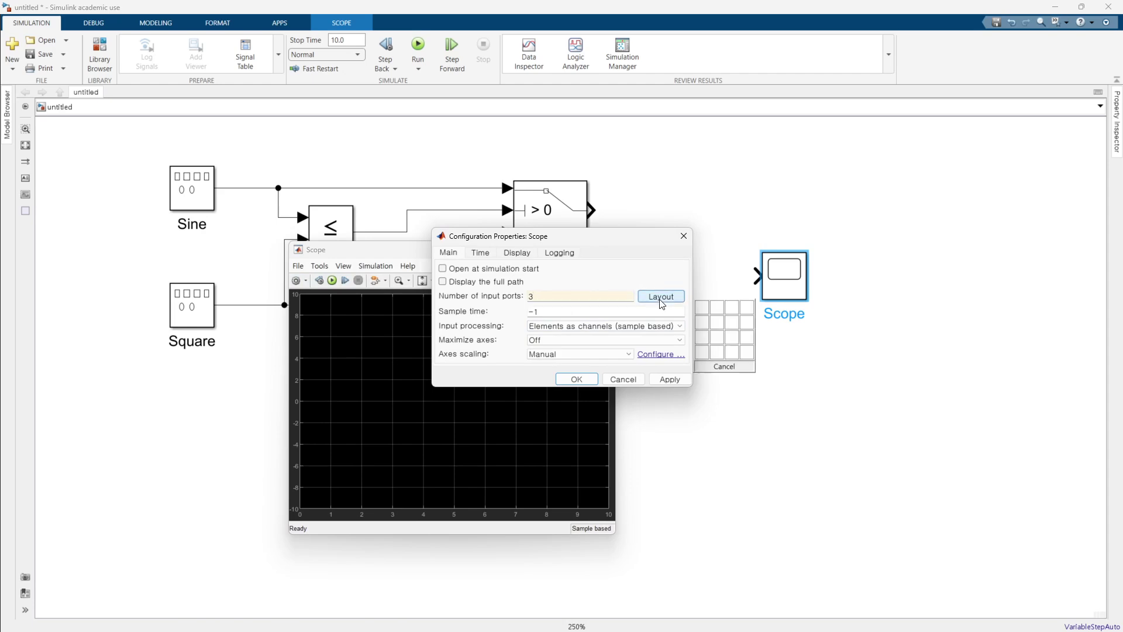
{"action": "left_click", "coordinate": [704, 336]}
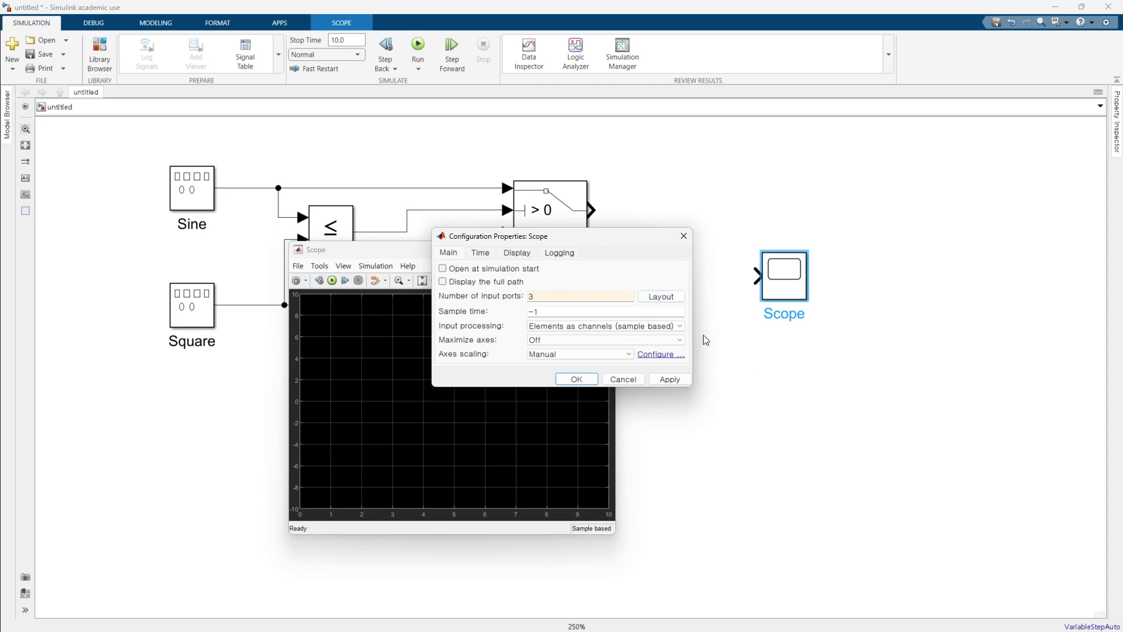
{"action": "left_click", "coordinate": [669, 379]}
{"action": "left_click", "coordinate": [661, 297]}
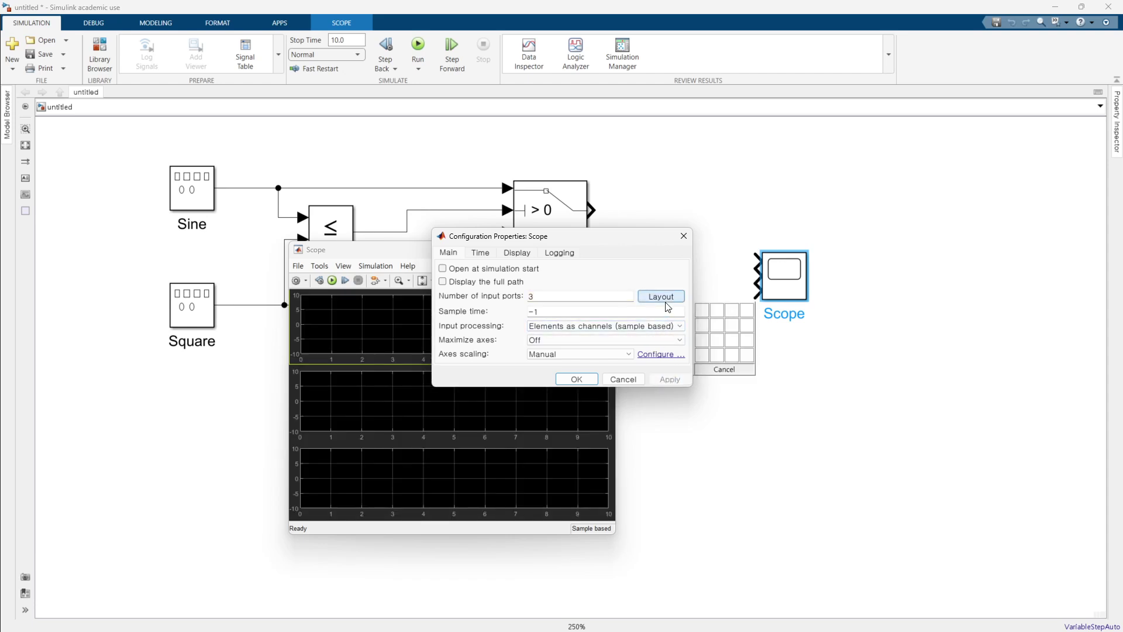
{"action": "left_click", "coordinate": [701, 342]}
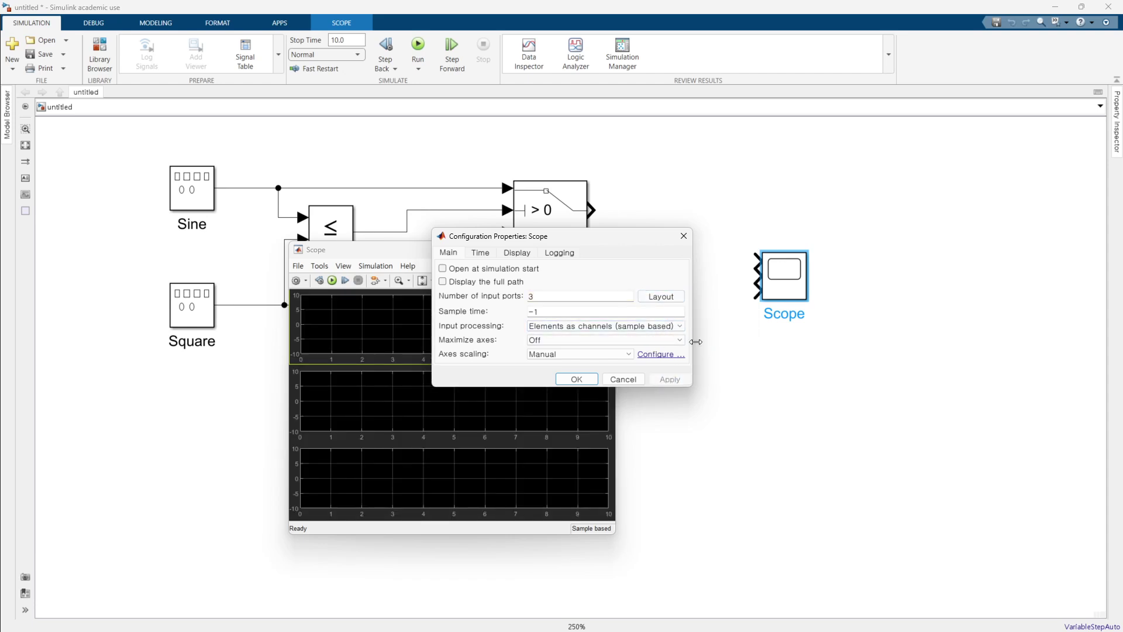
{"action": "left_click", "coordinate": [576, 379]}
- Move the Scope window to the right of the block diagram and enlarge it
{"action": "left_click_drag", "start_coordinate": [505, 252], "coordinate": [866, 163]}
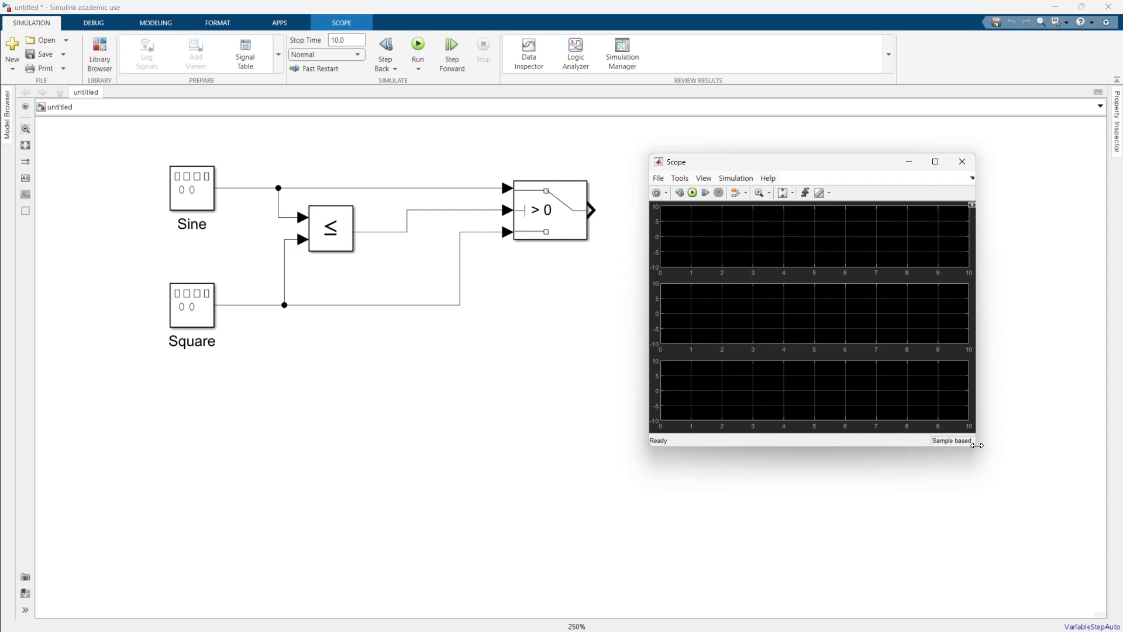
{"action": "left_click_drag", "start_coordinate": [976, 448], "coordinate": [1093, 600]}
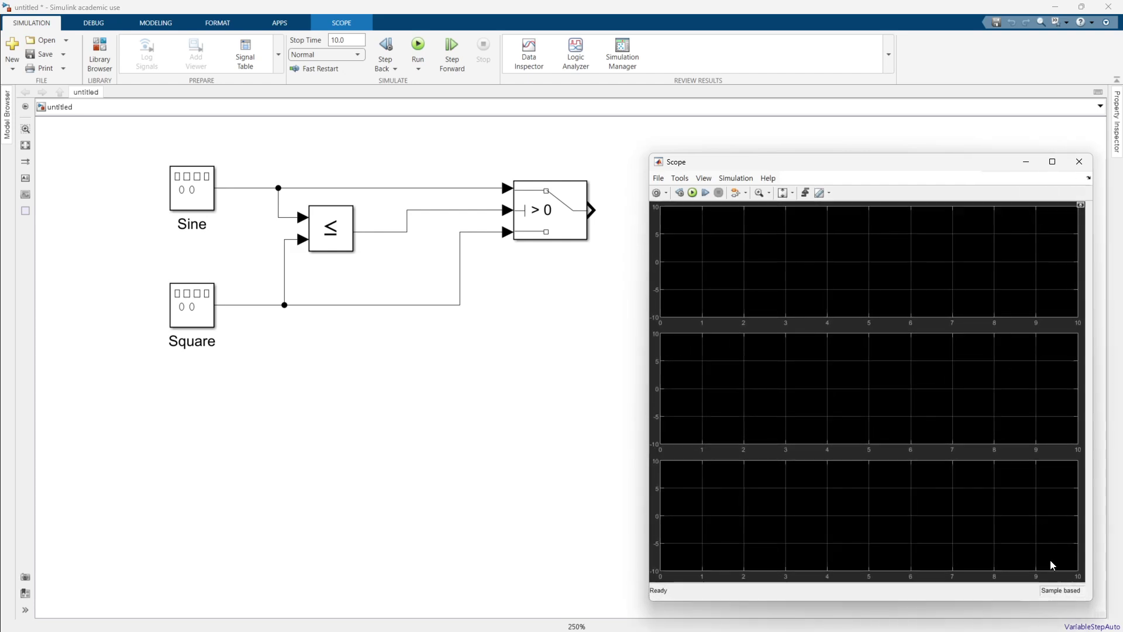
- Branch the Sine and Square signals into the Scope's first and second inputs and connect the Switch output to its third input
{"action": "left_click", "coordinate": [625, 314]}
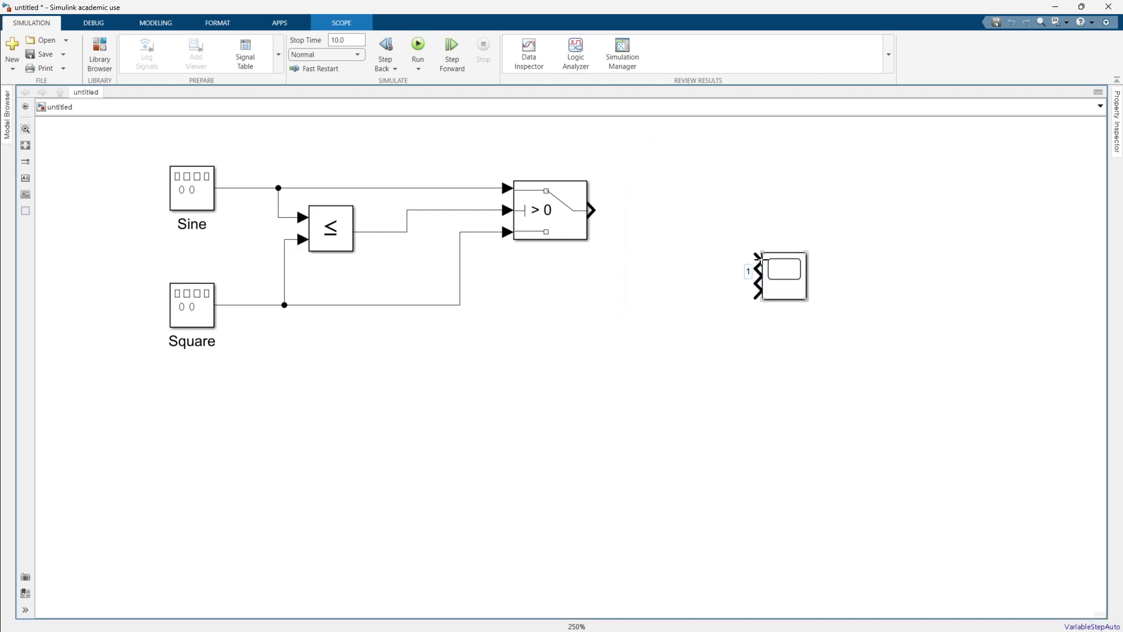
{"action": "left_click_drag", "start_coordinate": [758, 262], "coordinate": [438, 188]}
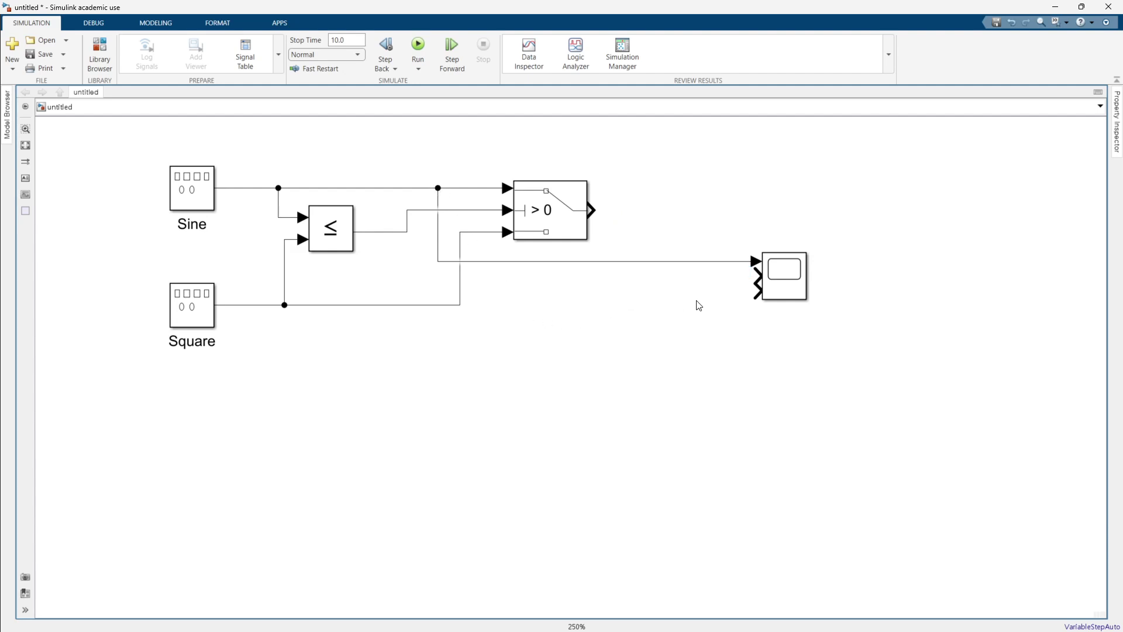
{"action": "left_click_drag", "start_coordinate": [752, 291], "coordinate": [460, 274]}
{"action": "left_click_drag", "start_coordinate": [756, 292], "coordinate": [592, 211]}
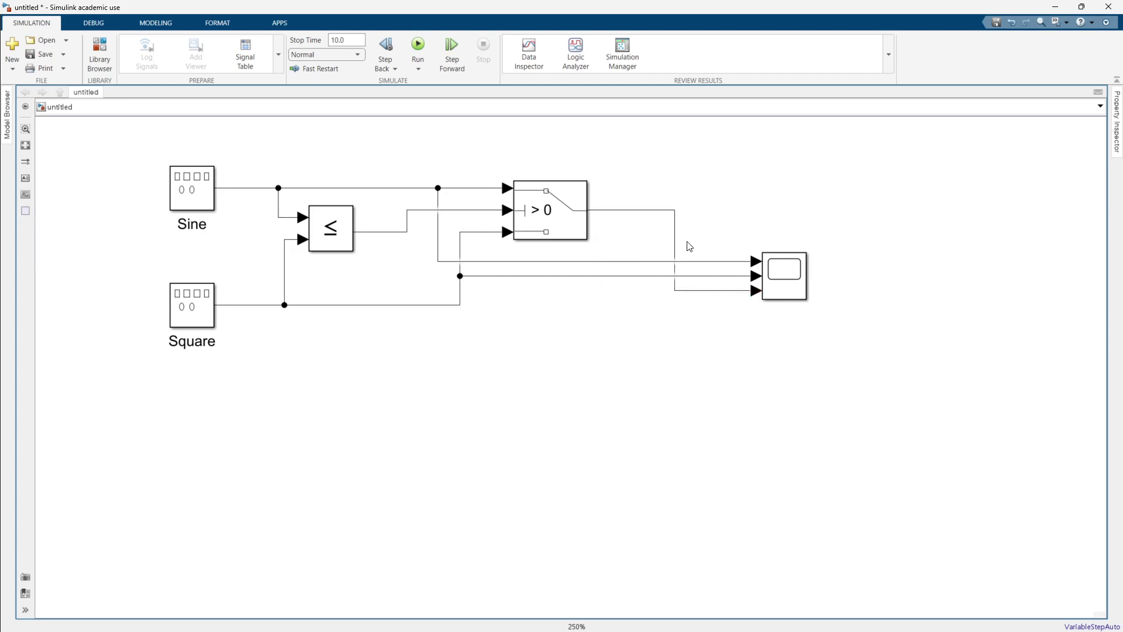
- Open the Scope display and run the simulation
{"action": "double_click", "coordinate": [797, 284]}
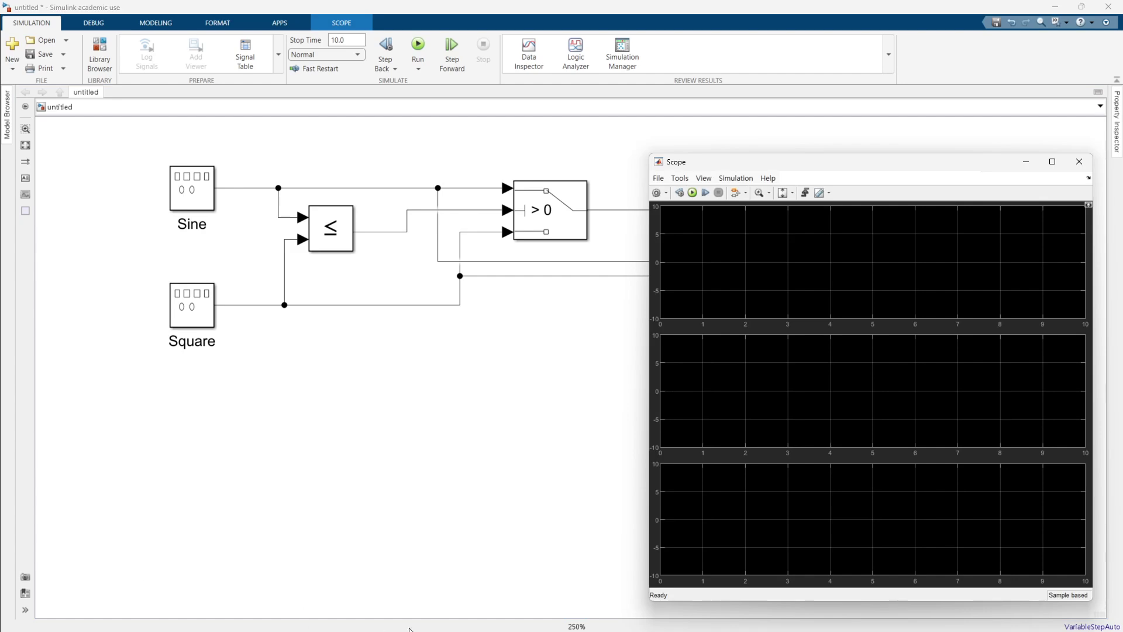
{"action": "left_click", "coordinate": [693, 196]}
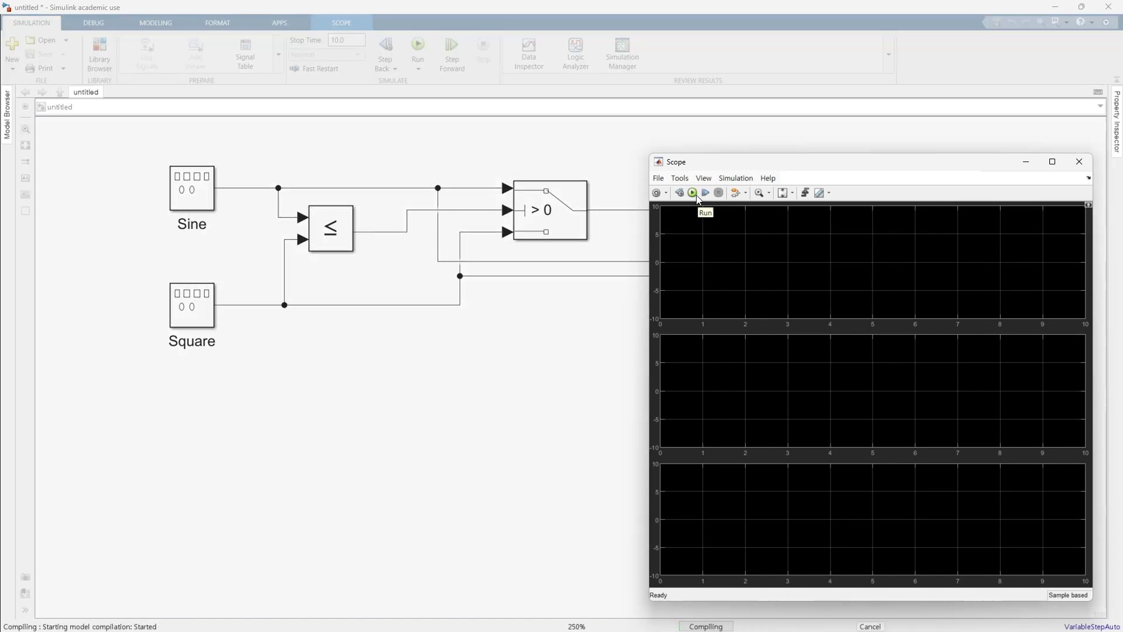
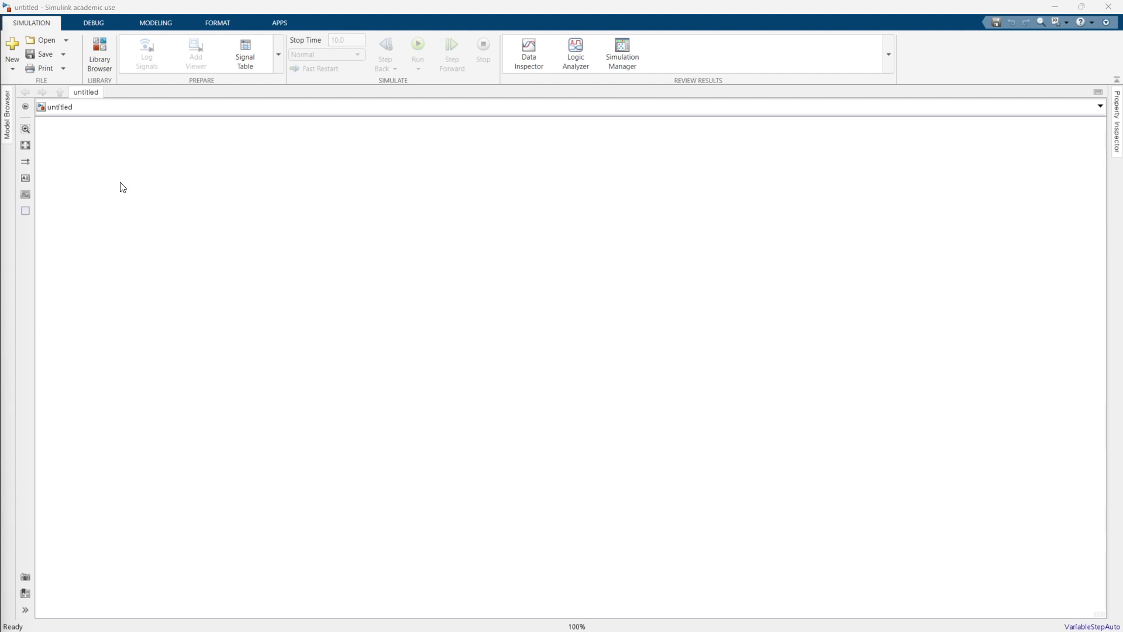
- Add a Random Integer Generator block near the upper-left corner of the empty model canvas
{"action": "double_click", "coordinate": [121, 186]}
{"action": "type", "text": "r"}
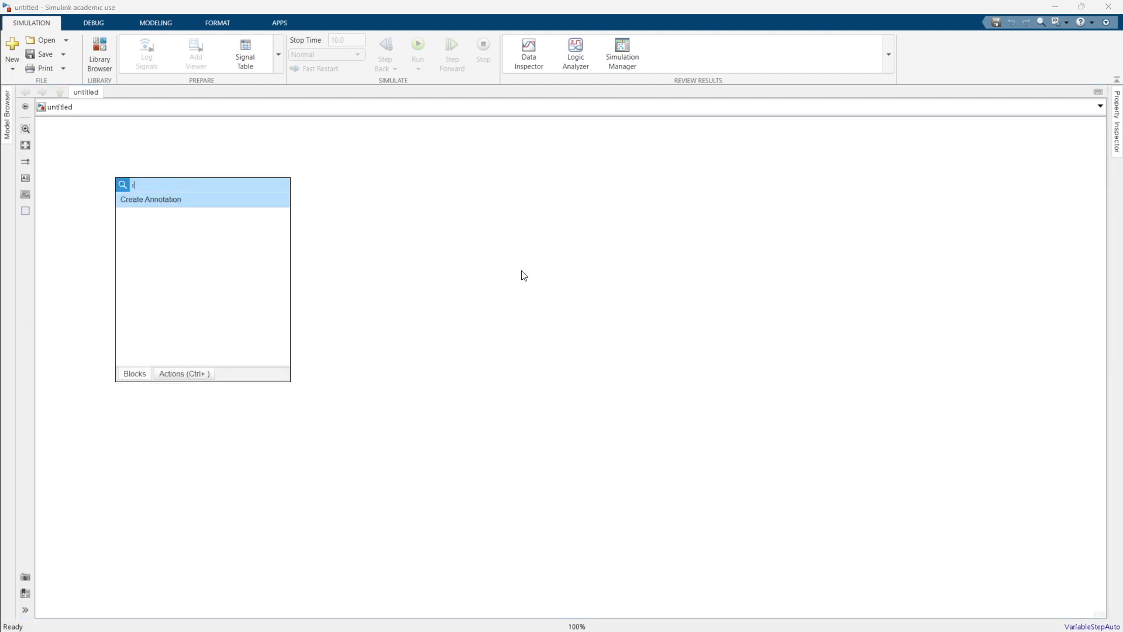
{"action": "type", "text": "and"}
{"action": "key", "text": "Return"}
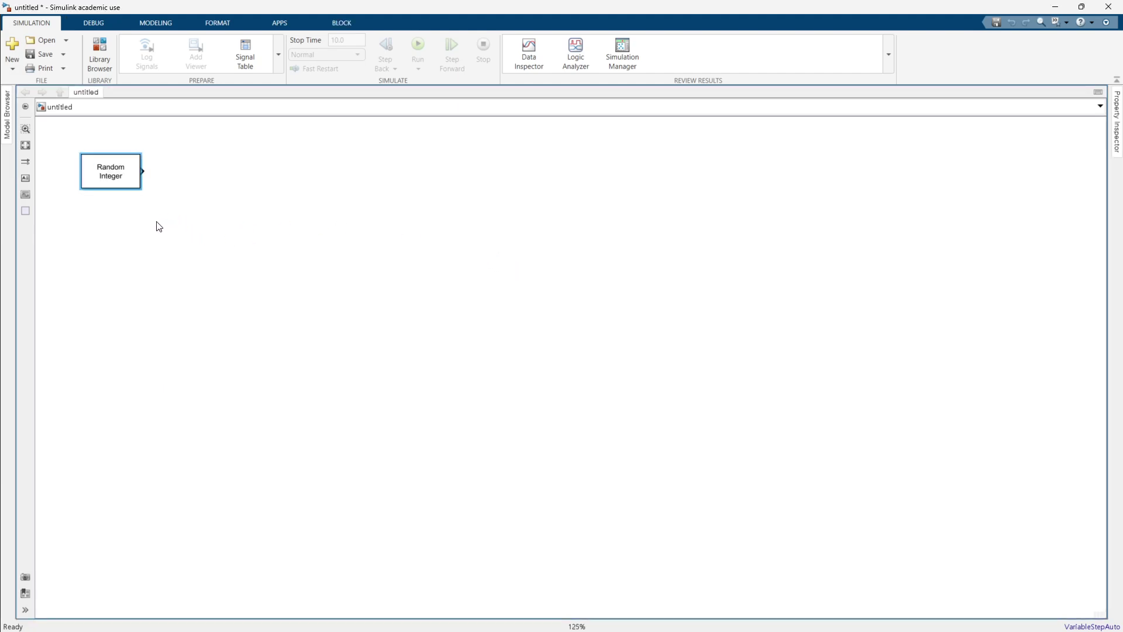
{"action": "scroll", "coordinate": [155, 237], "scroll_direction": "up", "scroll_amount": 3}
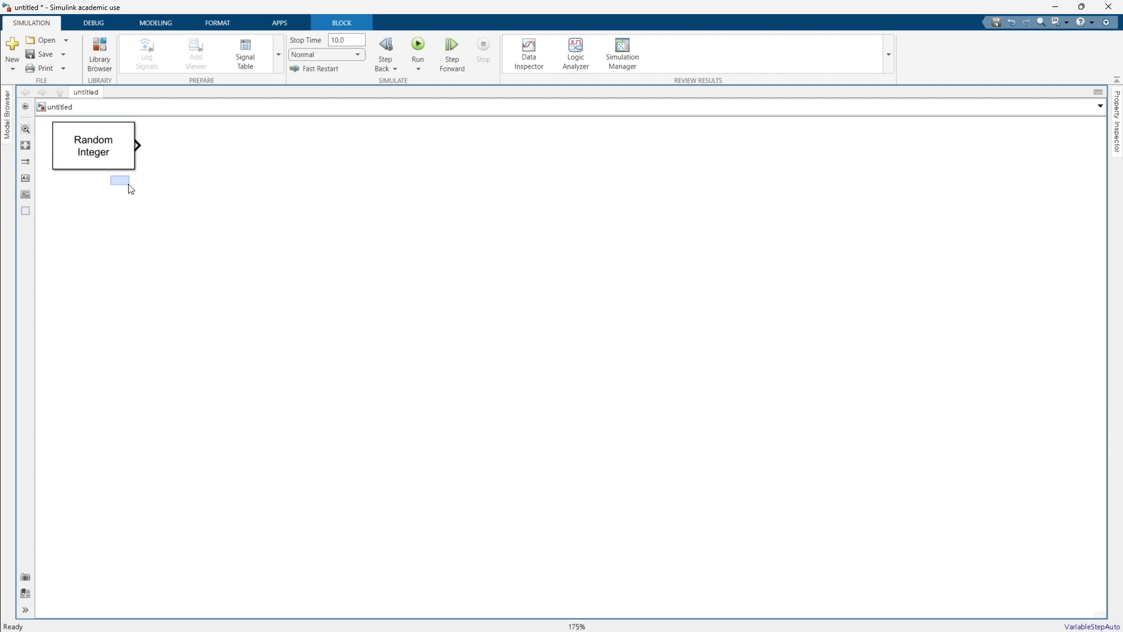
{"action": "left_click_drag", "start_coordinate": [115, 165], "coordinate": [187, 222]}
- Set the Random Integer Generator's set size to 6
{"action": "double_click", "coordinate": [189, 218]}
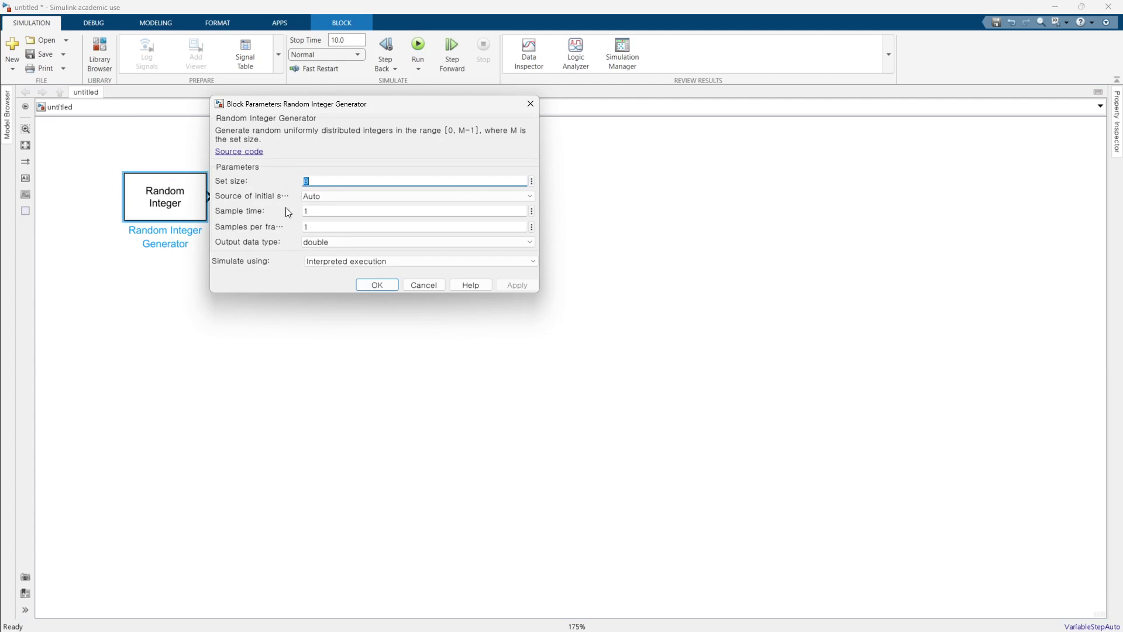
{"action": "left_click_drag", "start_coordinate": [334, 111], "coordinate": [358, 123]}
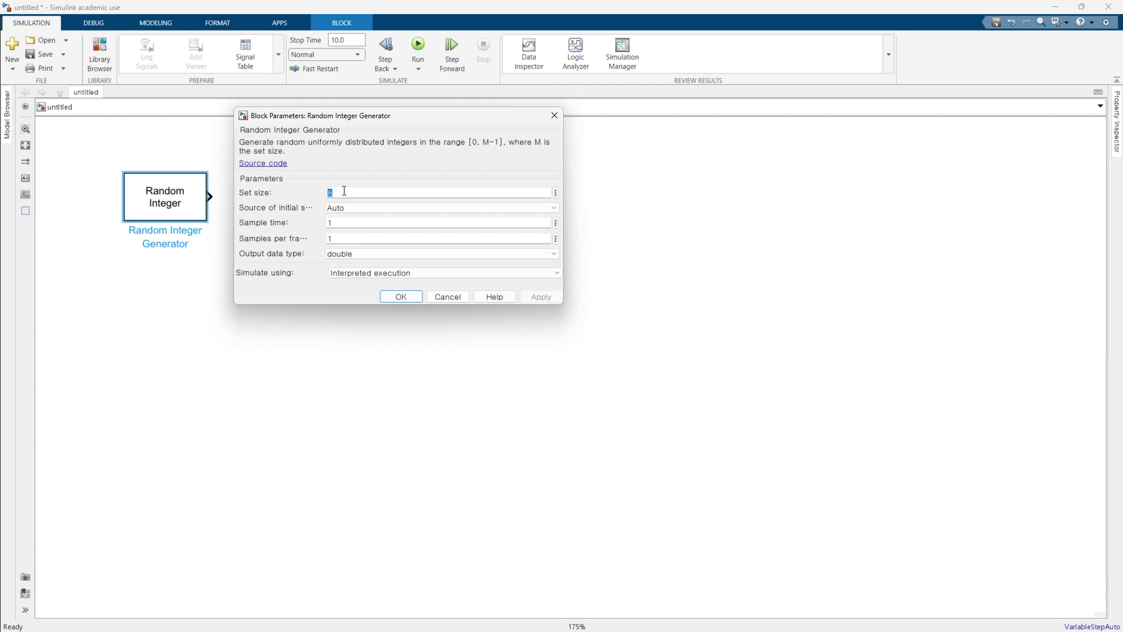
{"action": "type", "text": "7"}
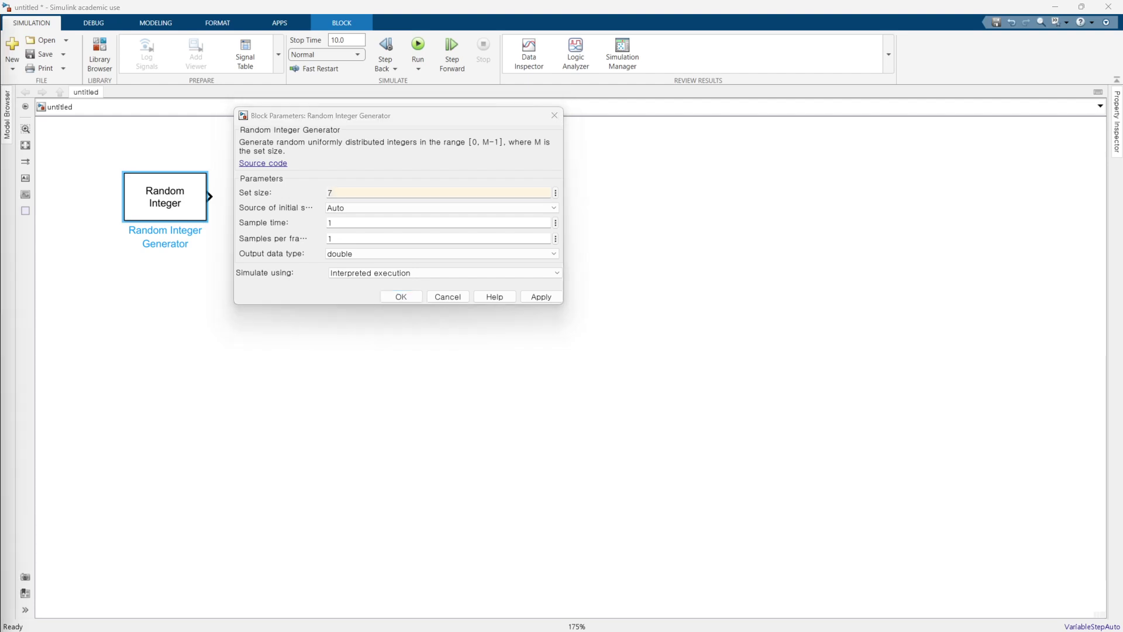
{"action": "left_click", "coordinate": [348, 197]}
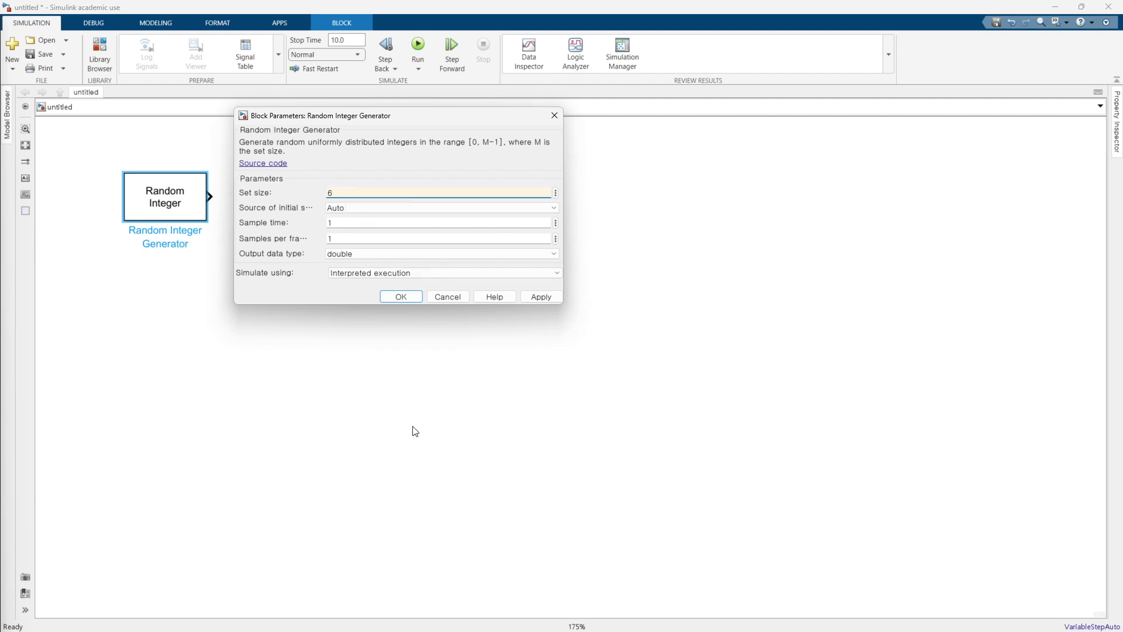
{"action": "left_click", "coordinate": [396, 299]}
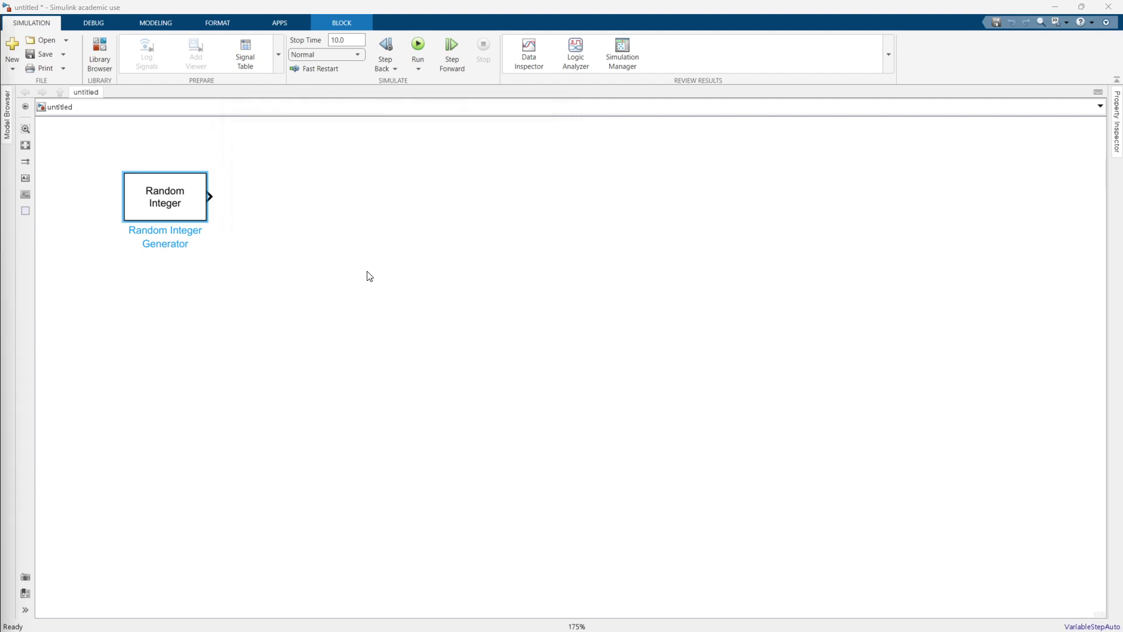
- Add a Bias block to the right of the Random Integer Generator and connect the generator's output to it
{"action": "double_click", "coordinate": [329, 207]}
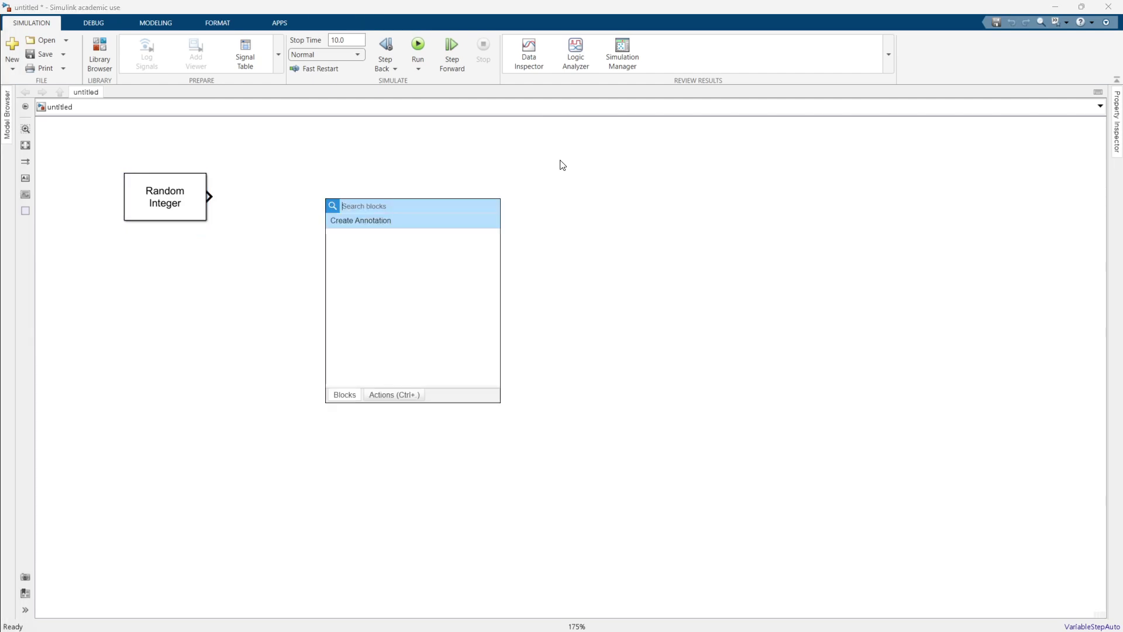
{"action": "type", "text": "bia"}
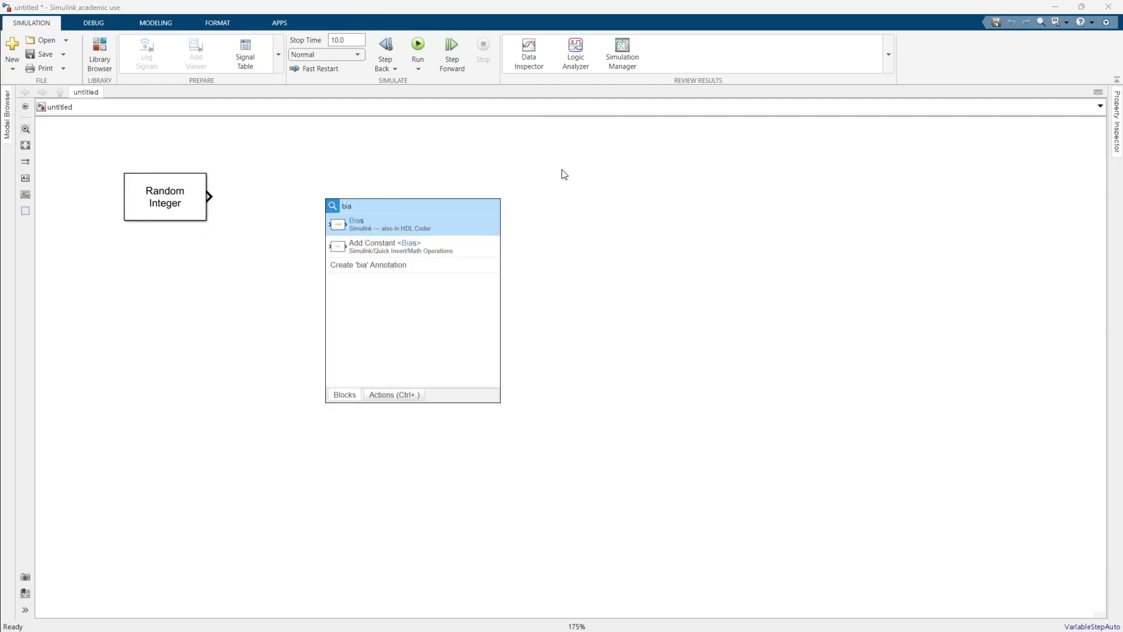
{"action": "key", "text": "Return"}
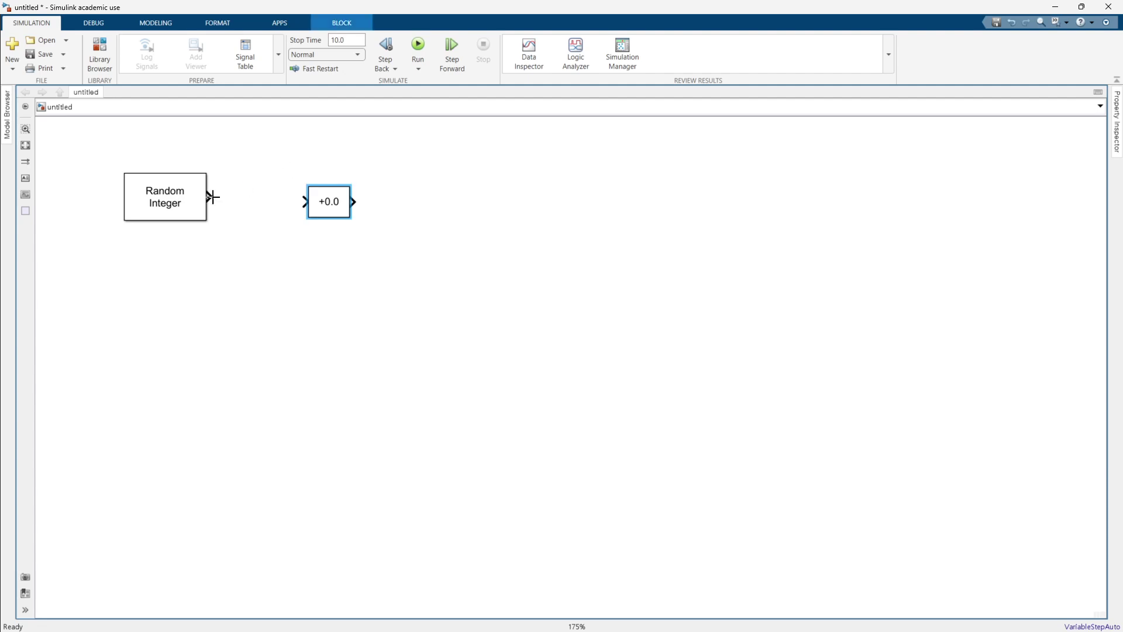
{"action": "mouse_move", "coordinate": [213, 197]}
{"action": "left_mouse_down"}
{"action": "mouse_move", "coordinate": [331, 207]}
{"action": "mouse_move", "coordinate": [316, 202]}
{"action": "left_mouse_up"}
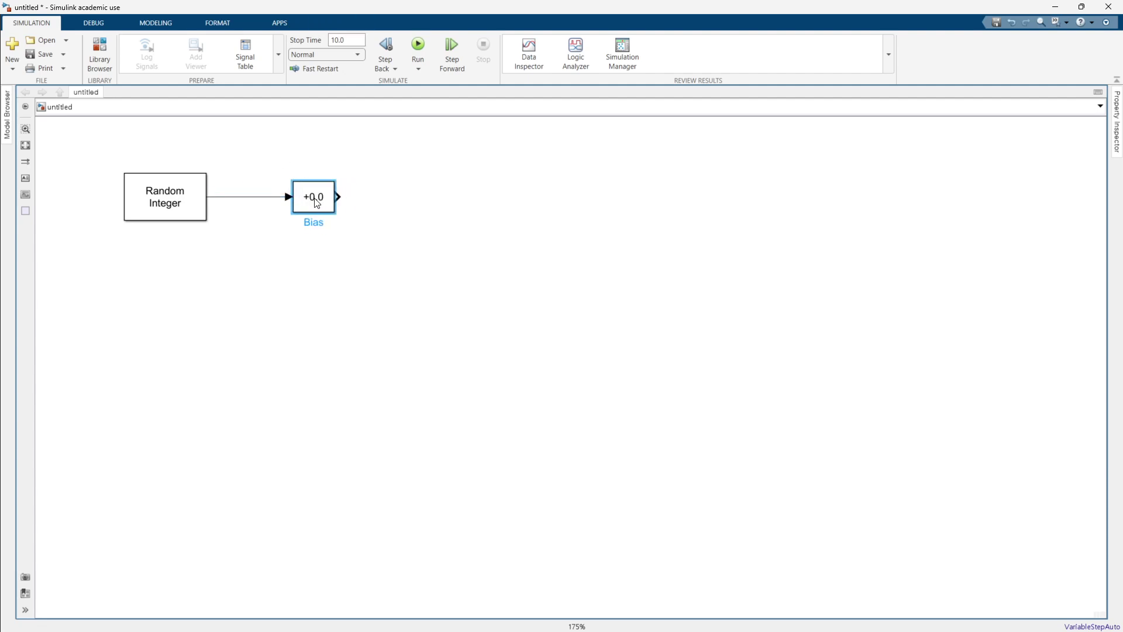
- Set the Bias block's bias value to 1
{"action": "double_click", "coordinate": [316, 203]}
{"action": "type", "text": "1"}
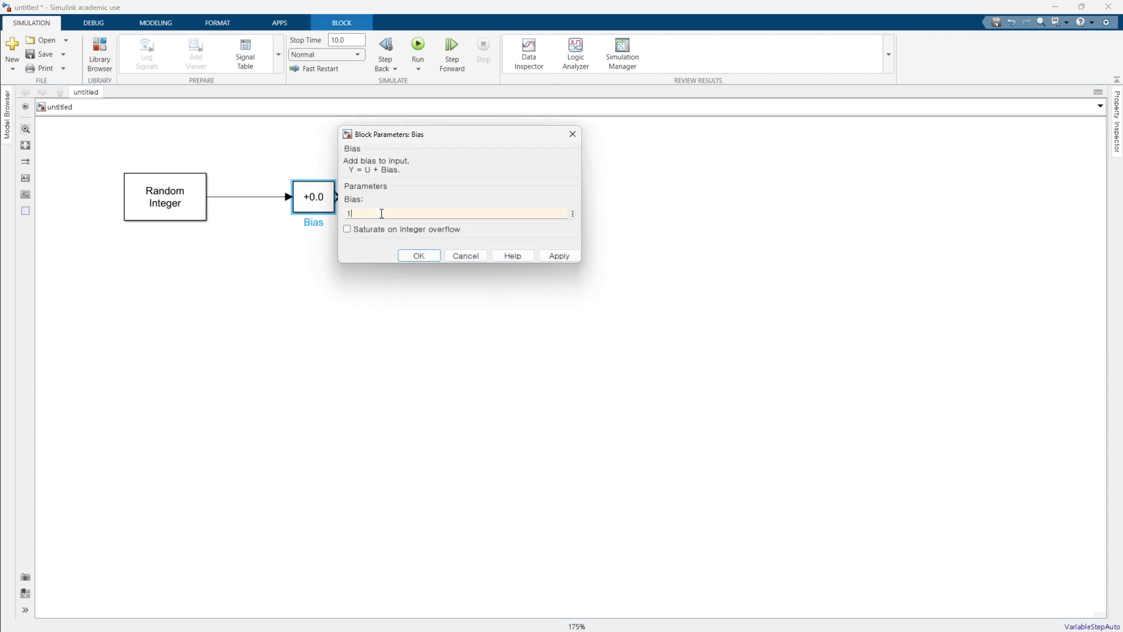
{"action": "left_click", "coordinate": [423, 256]}
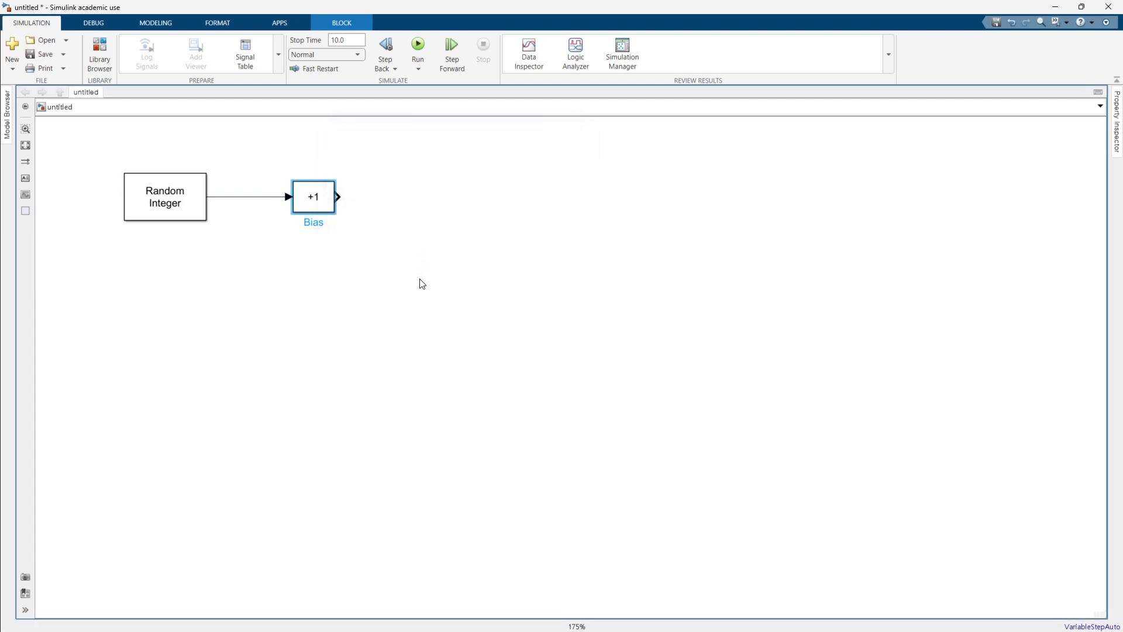
- Rename the Random Integer Generator block as Person A
{"action": "left_click", "coordinate": [197, 214]}
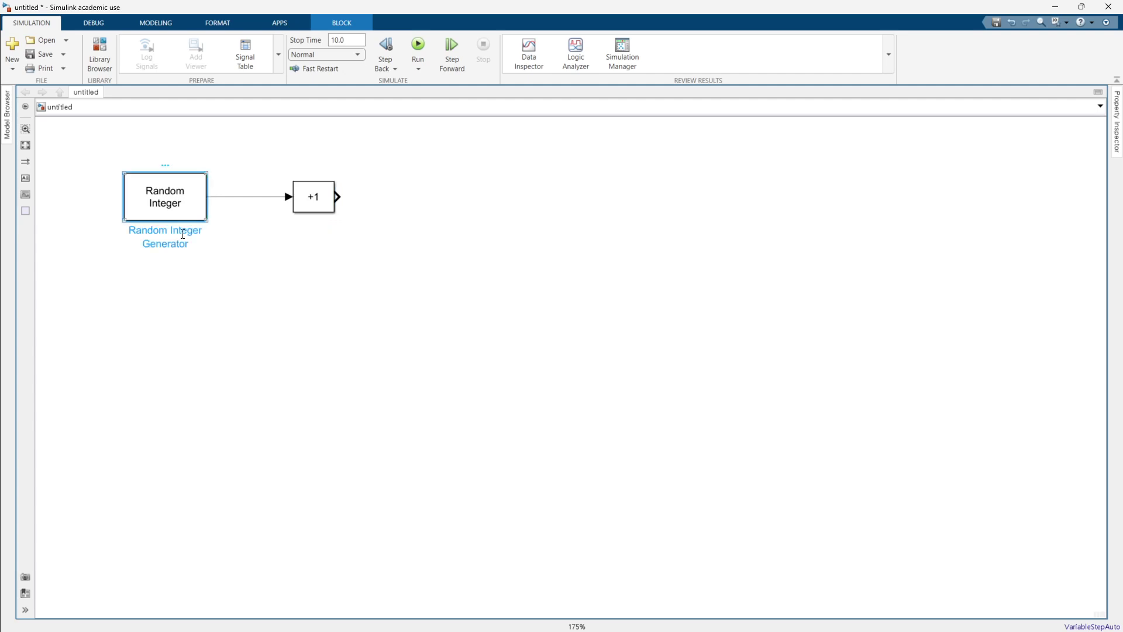
{"action": "left_click", "coordinate": [327, 211]}
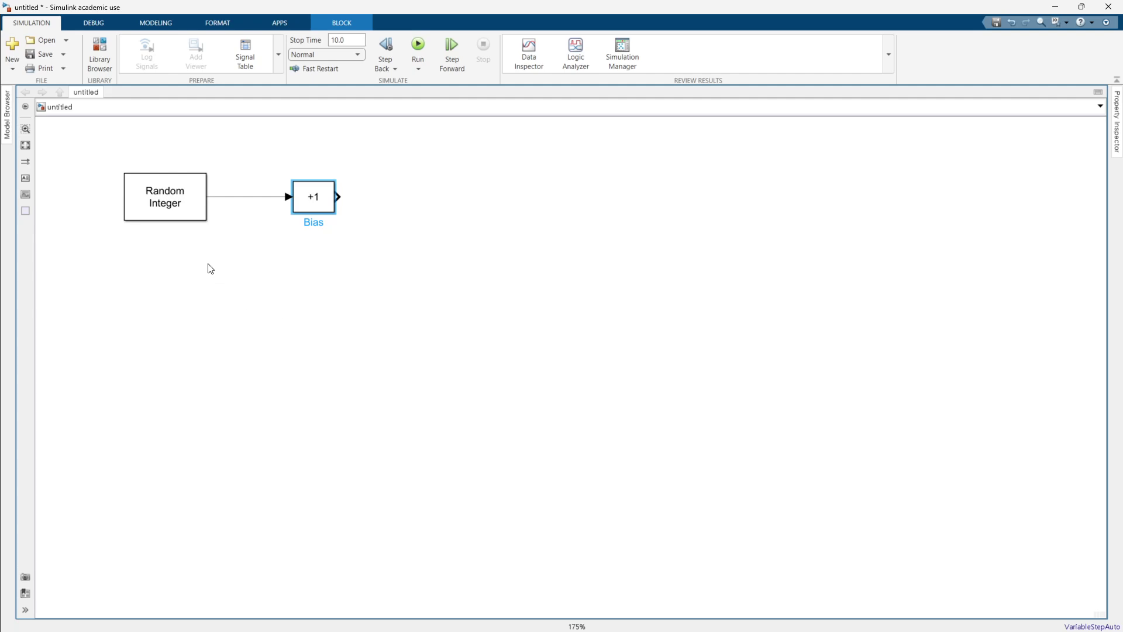
{"action": "left_click", "coordinate": [187, 216]}
{"action": "double_click", "coordinate": [155, 233]}
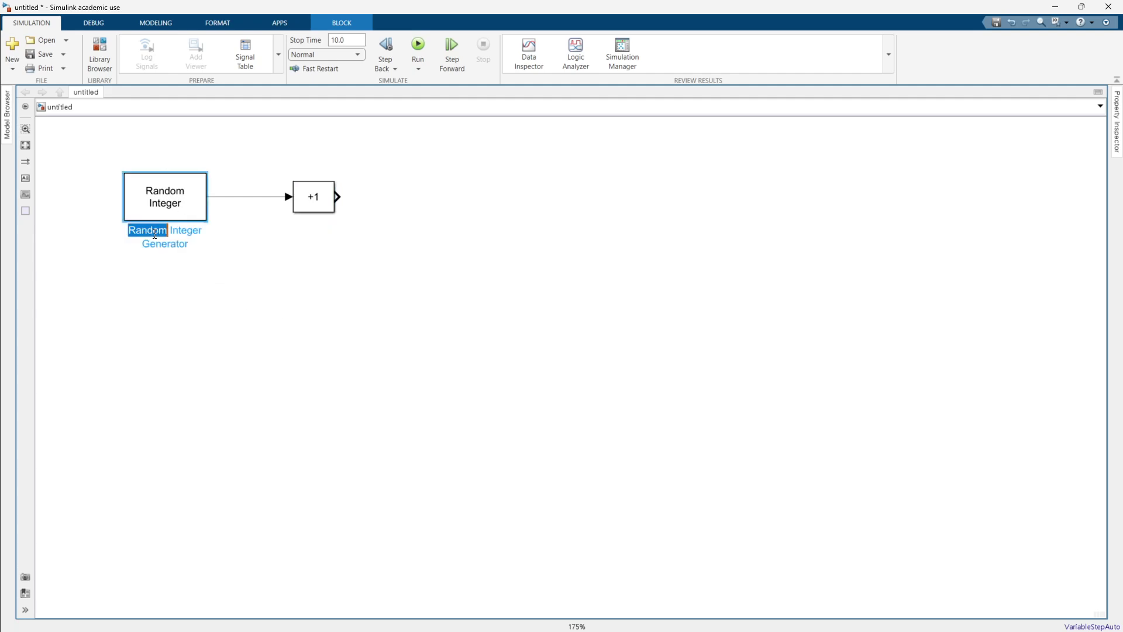
{"action": "key", "text": "ctrl+a"}
{"action": "type", "text": "Person A"}
{"action": "left_click", "coordinate": [355, 296]}
- Duplicate the Person A block with its connected Bias block and place the copy directly below the originals
{"action": "left_click_drag", "start_coordinate": [330, 249], "coordinate": [145, 179]}
{"action": "key", "text": "ctrl+c"}
{"action": "key", "text": "ctrl+v"}
{"action": "left_click_drag", "start_coordinate": [208, 230], "coordinate": [202, 311]}
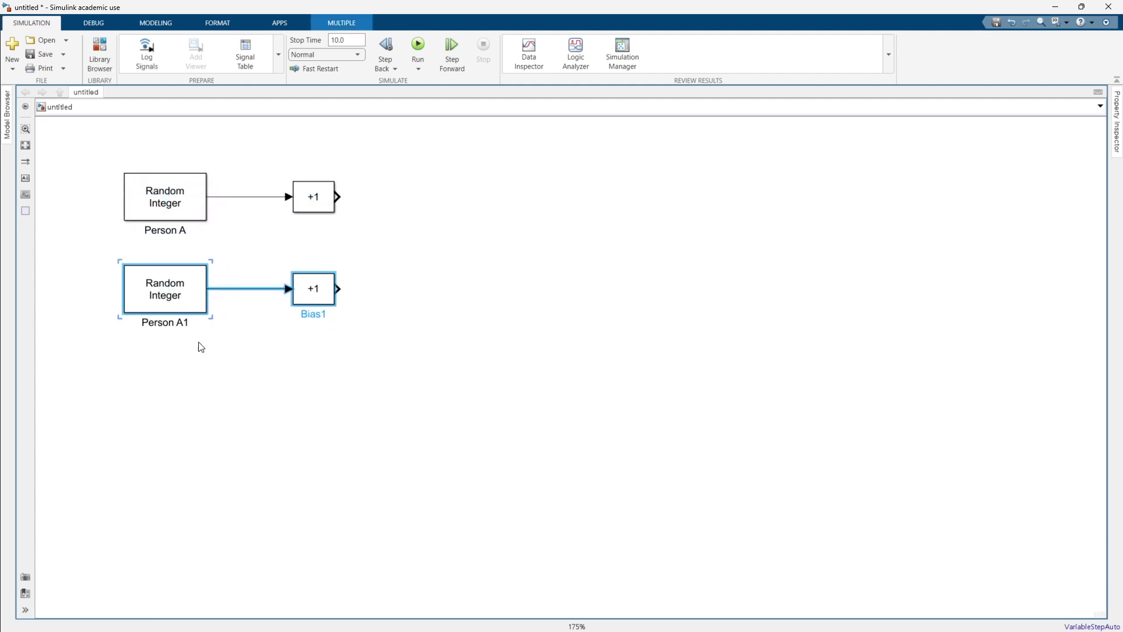
- Rename the duplicated Random Integer Generator block as Person B
{"action": "left_click", "coordinate": [179, 319]}
{"action": "double_click", "coordinate": [180, 322]}
{"action": "type", "text": "B"}
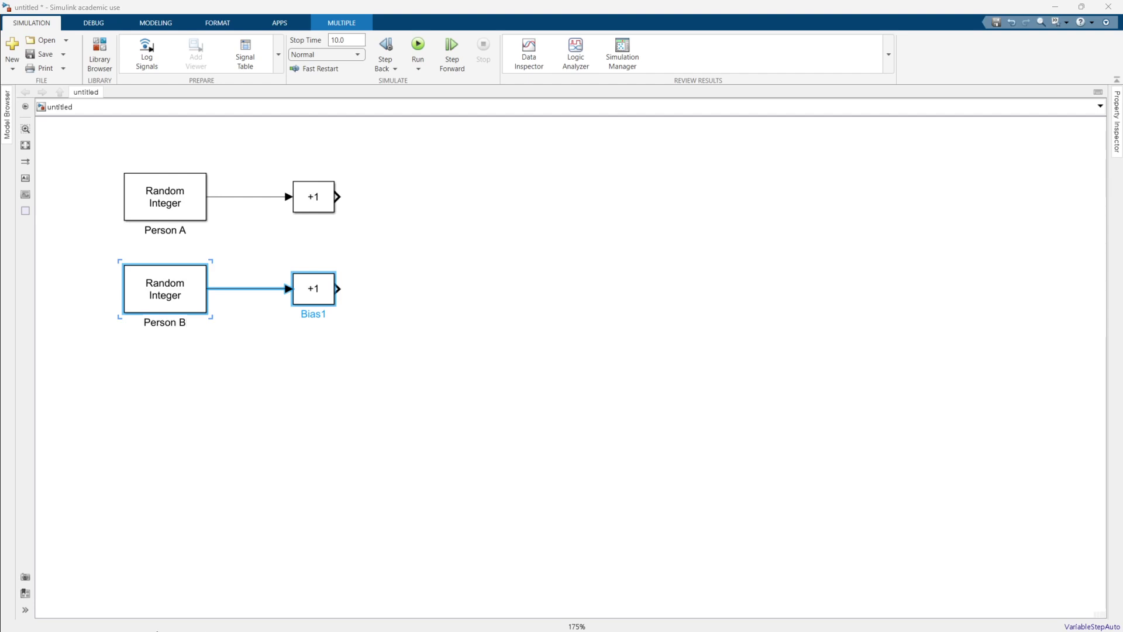
{"action": "left_click", "coordinate": [490, 321]}
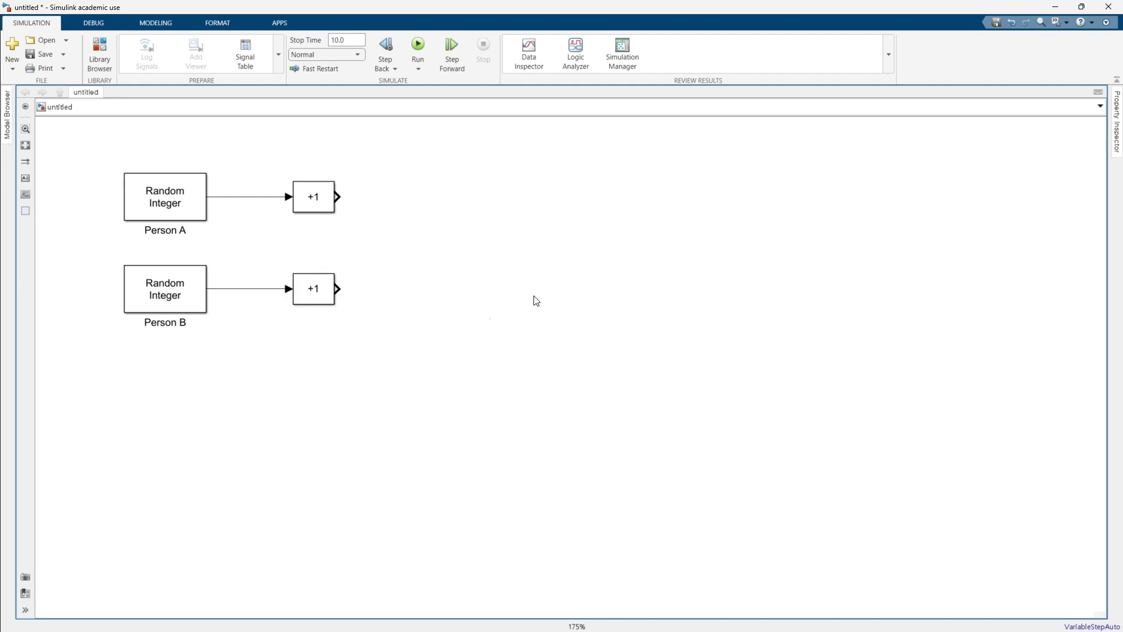
- Add a Relational Operator block to the right of Person A's Bias block and connect that Bias output to its first input
{"action": "double_click", "coordinate": [485, 205]}
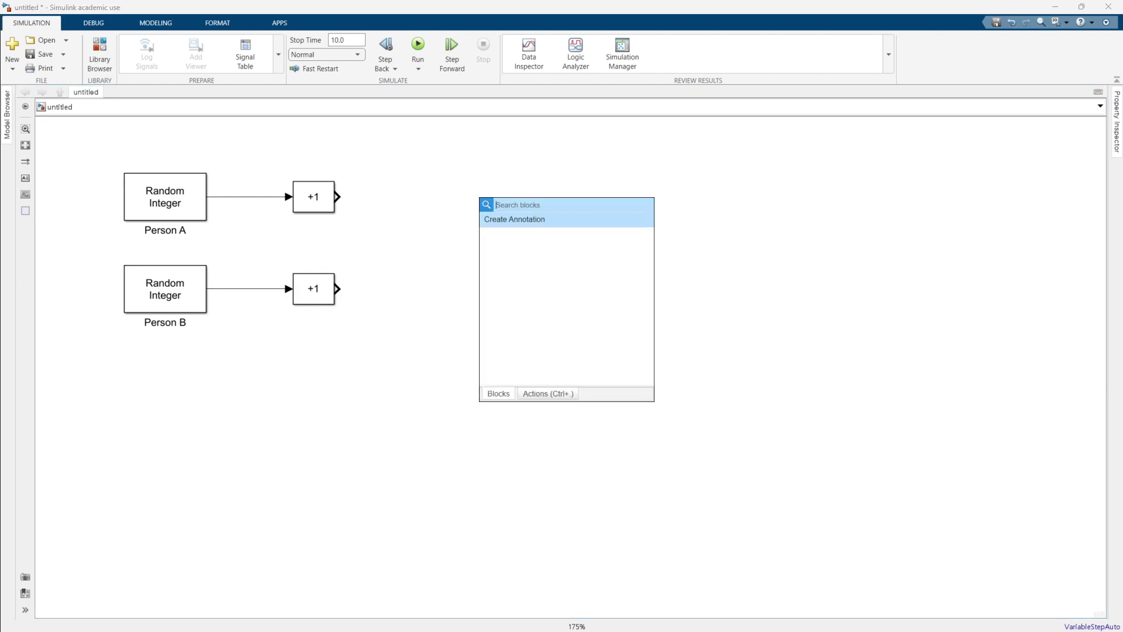
{"action": "type", "text": "rela"}
{"action": "key", "text": "Return"}
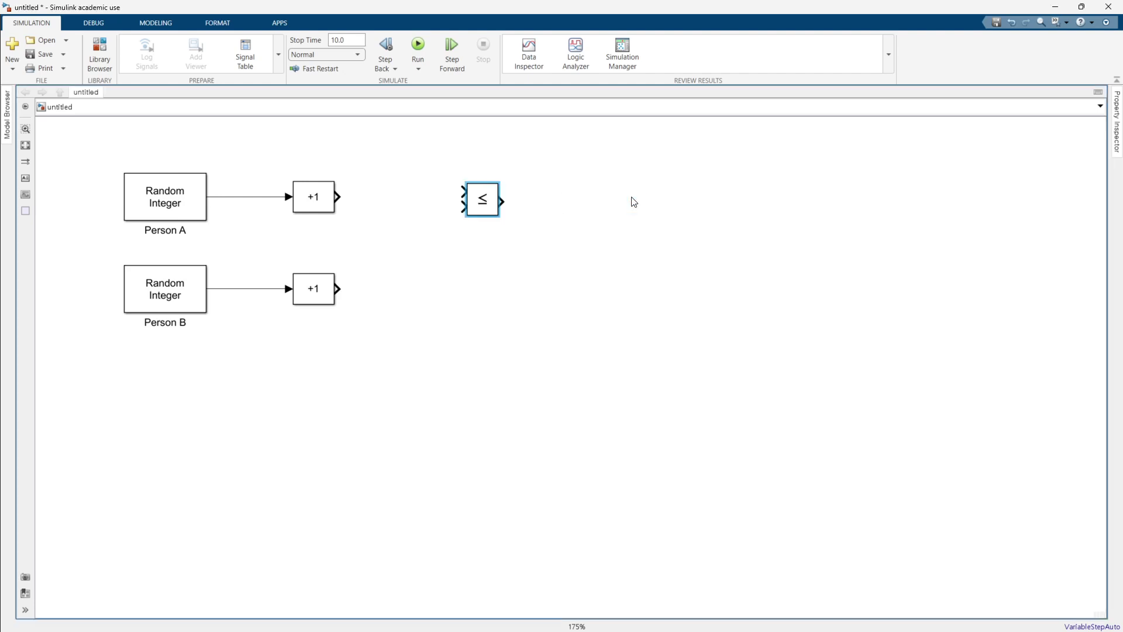
{"action": "left_click_drag", "start_coordinate": [338, 197], "coordinate": [468, 194]}
- Set the Relational Operator to > and connect Person B's Bias output to its second input
{"action": "left_click", "coordinate": [480, 202]}
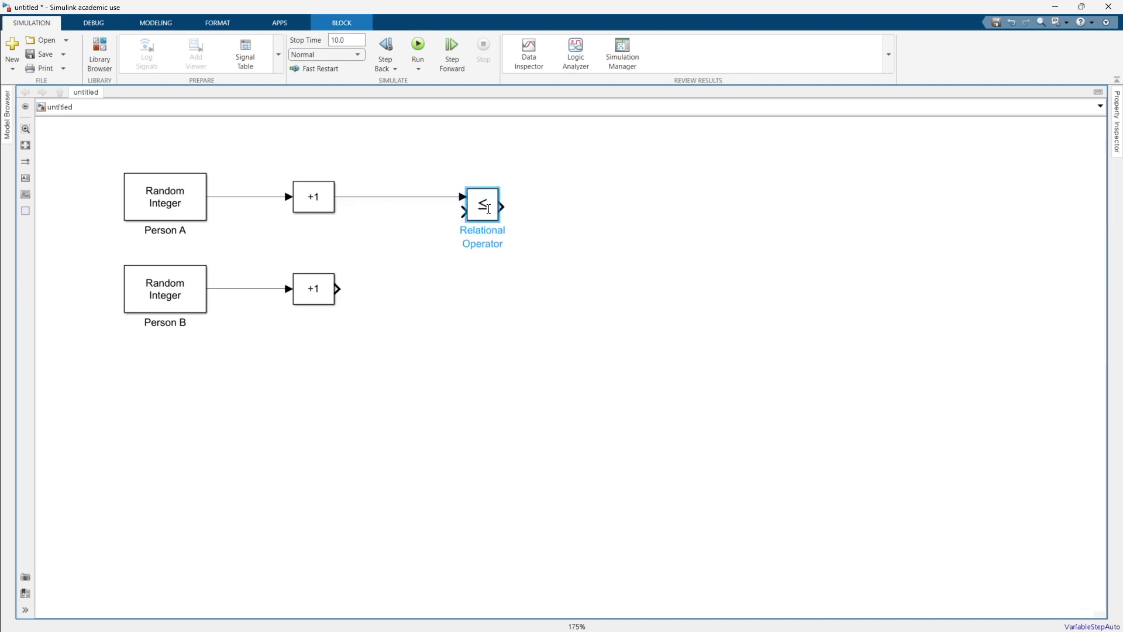
{"action": "left_click", "coordinate": [483, 205]}
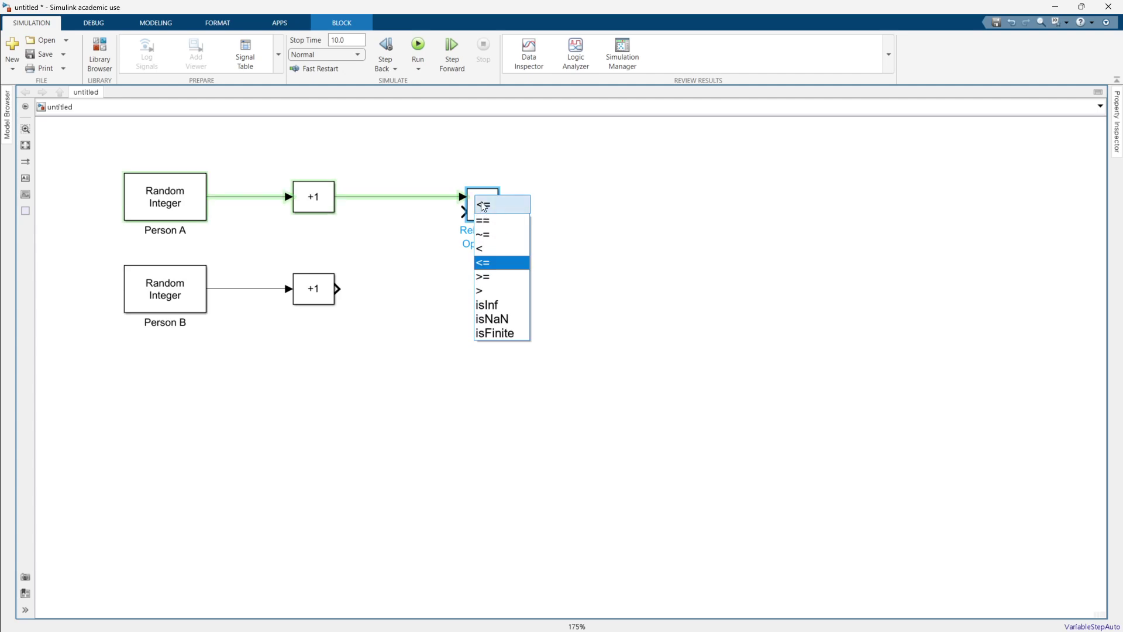
{"action": "left_click", "coordinate": [496, 289]}
{"action": "left_click", "coordinate": [359, 295]}
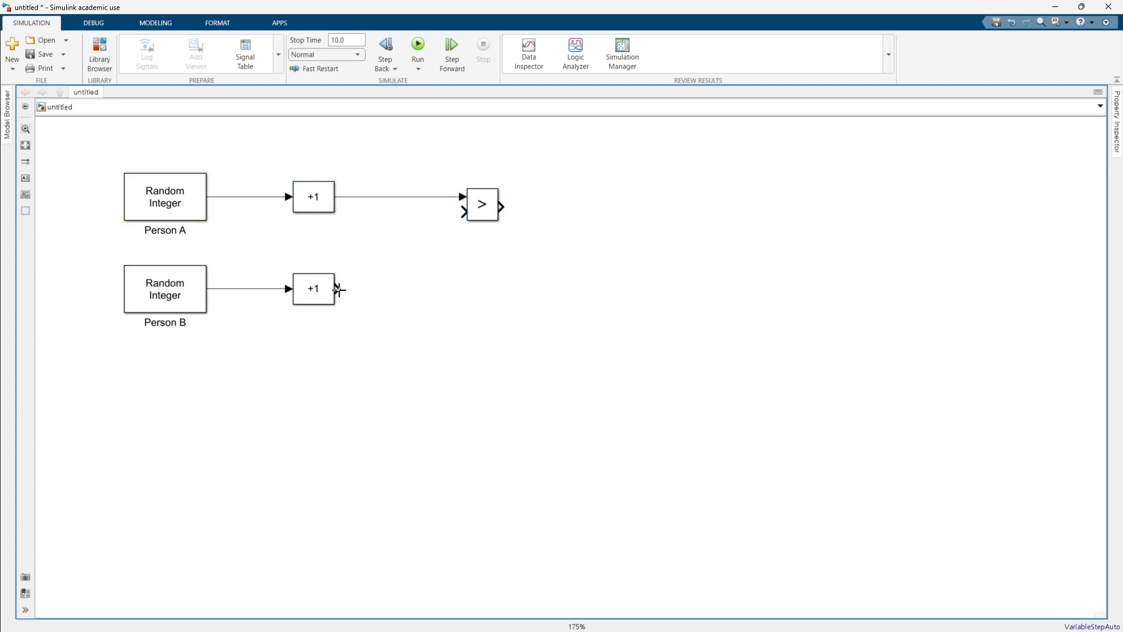
{"action": "left_click_drag", "start_coordinate": [337, 288], "coordinate": [467, 217]}
- Duplicate the Relational Operator below the original and branch Person A's Bias signal into the copy's first input
{"action": "left_click", "coordinate": [494, 207]}
{"action": "key", "text": "ctrl+c"}
{"action": "key", "text": "ctrl+v"}
{"action": "left_click_drag", "start_coordinate": [506, 234], "coordinate": [433, 197]}
{"action": "left_click", "coordinate": [587, 315]}
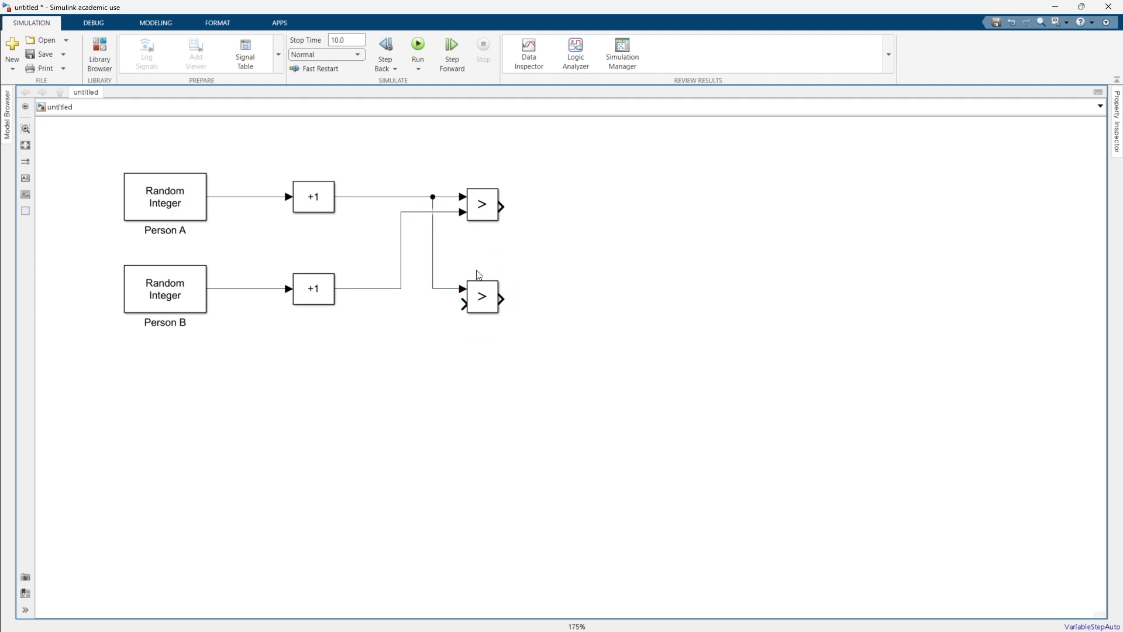
- Branch Person B's Bias signal into the lower Relational Operator's second input and move the block up so that the line runs straight
{"action": "left_click", "coordinate": [468, 309]}
{"action": "left_click_drag", "start_coordinate": [468, 309], "coordinate": [402, 291]}
{"action": "key", "text": "ctrl+z"}
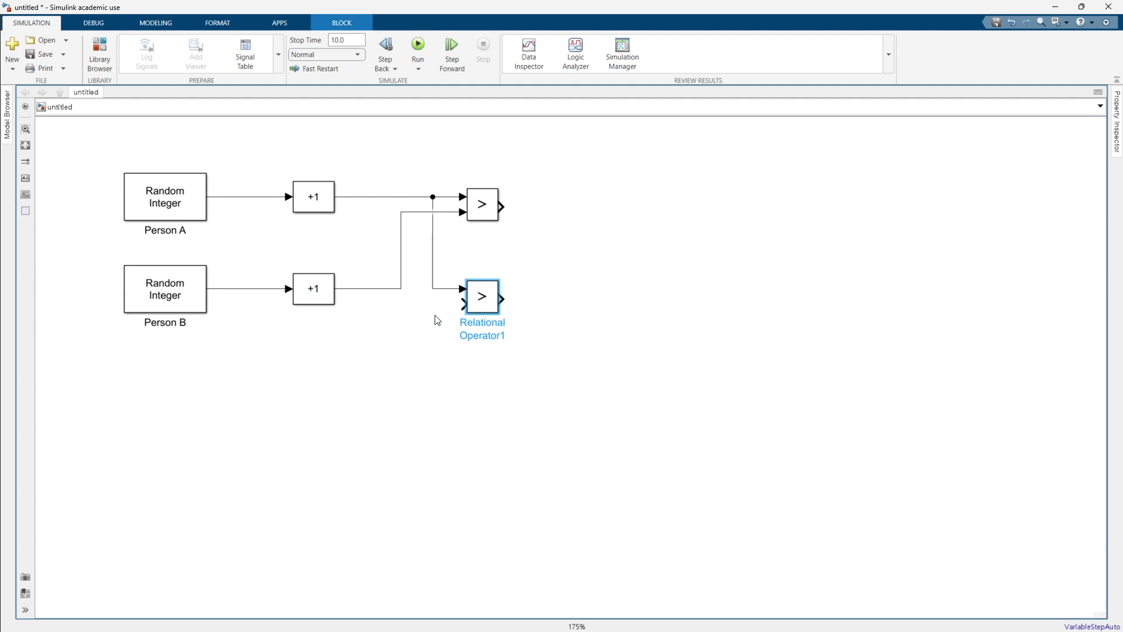
{"action": "mouse_move", "coordinate": [462, 308]}
{"action": "left_mouse_down"}
{"action": "mouse_move", "coordinate": [391, 288]}
{"action": "mouse_move", "coordinate": [401, 288]}
{"action": "left_mouse_up"}
{"action": "left_click", "coordinate": [488, 298]}
{"action": "left_click_drag", "start_coordinate": [488, 299], "coordinate": [489, 284]}
{"action": "left_click", "coordinate": [502, 297]}
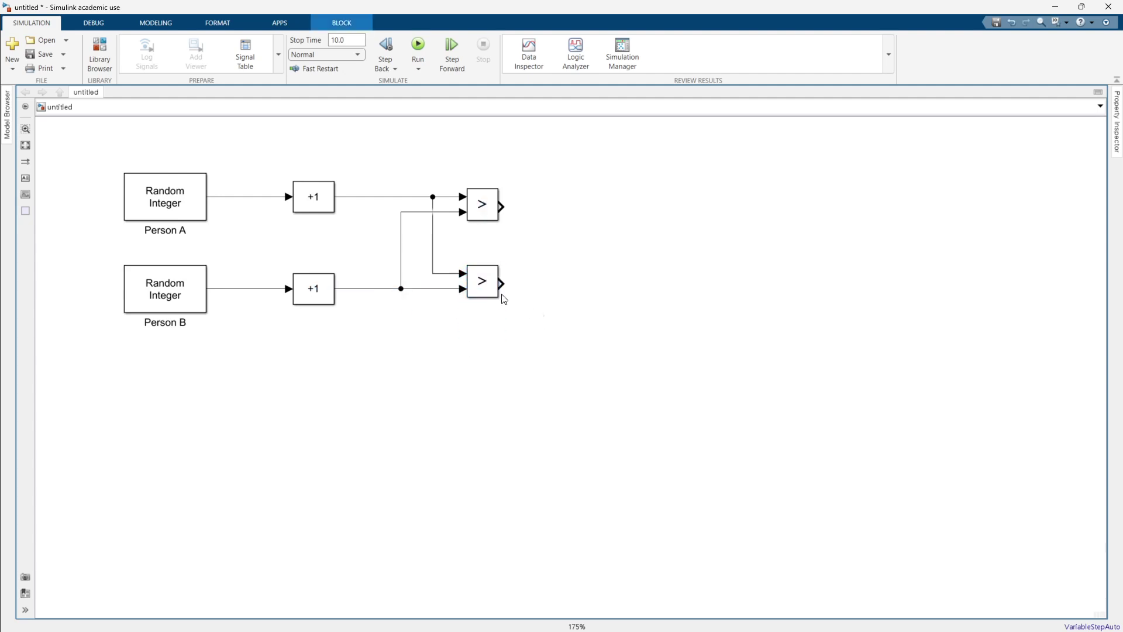
- Set the lower Relational Operator to <
{"action": "left_click", "coordinate": [482, 282]}
{"action": "left_click", "coordinate": [482, 282]}
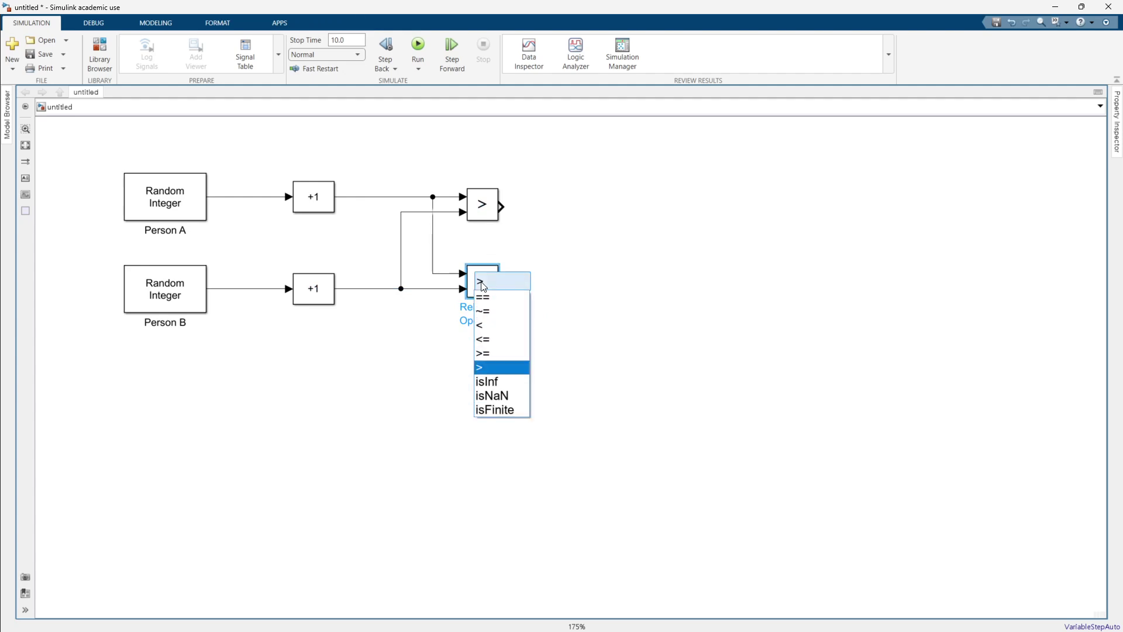
{"action": "left_click", "coordinate": [493, 326]}
{"action": "left_click", "coordinate": [584, 346]}
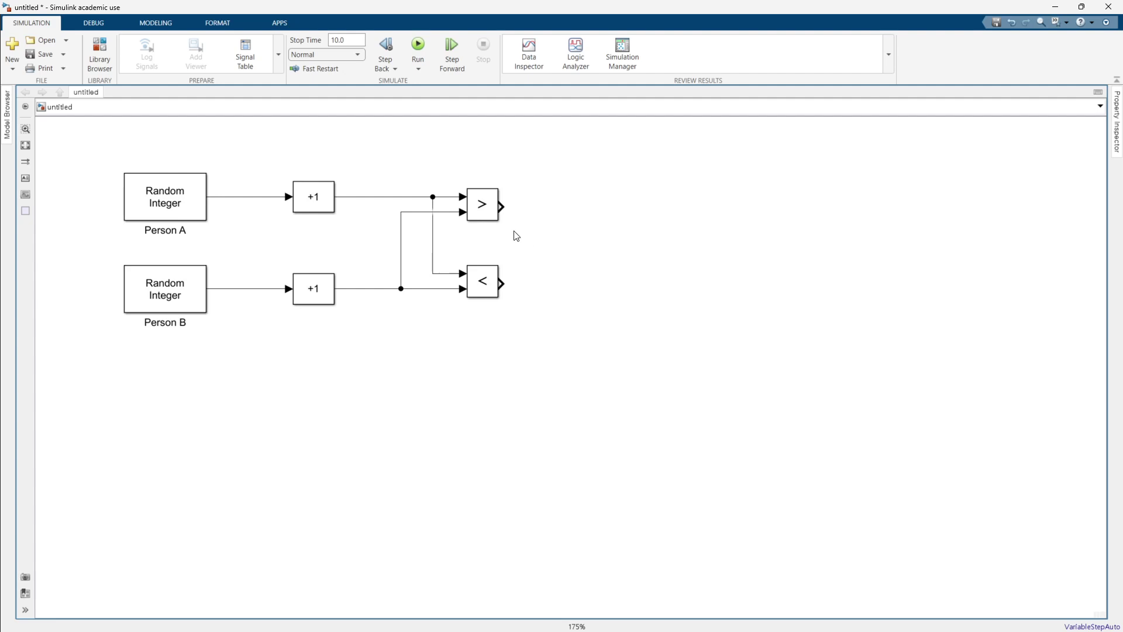
{"action": "double_click", "coordinate": [537, 196]}
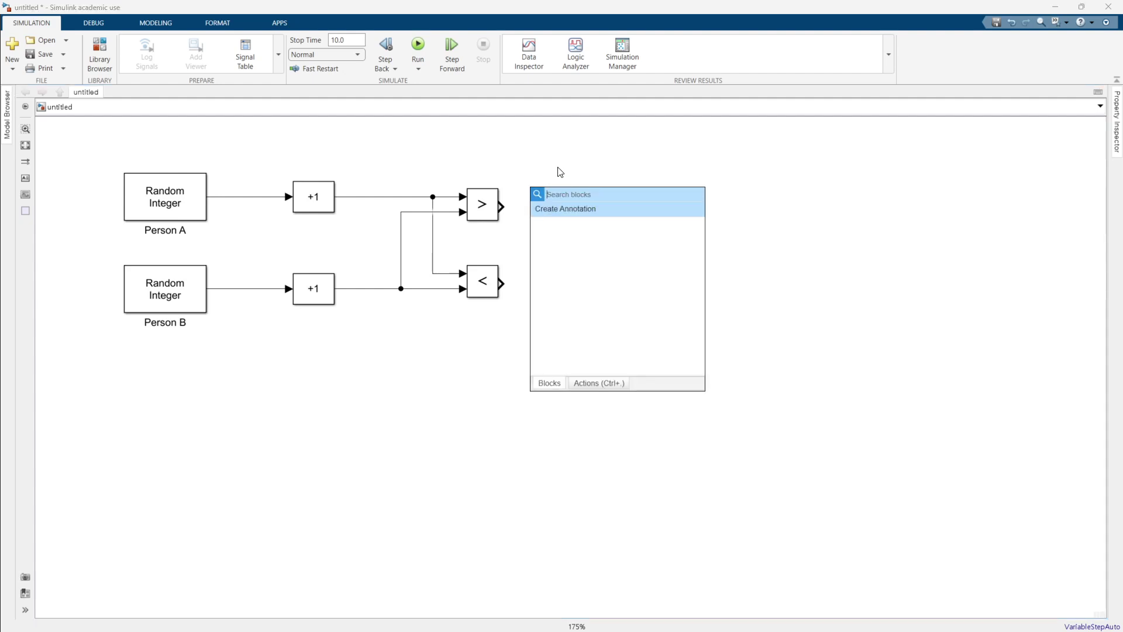
{"action": "key", "text": "Escape"}
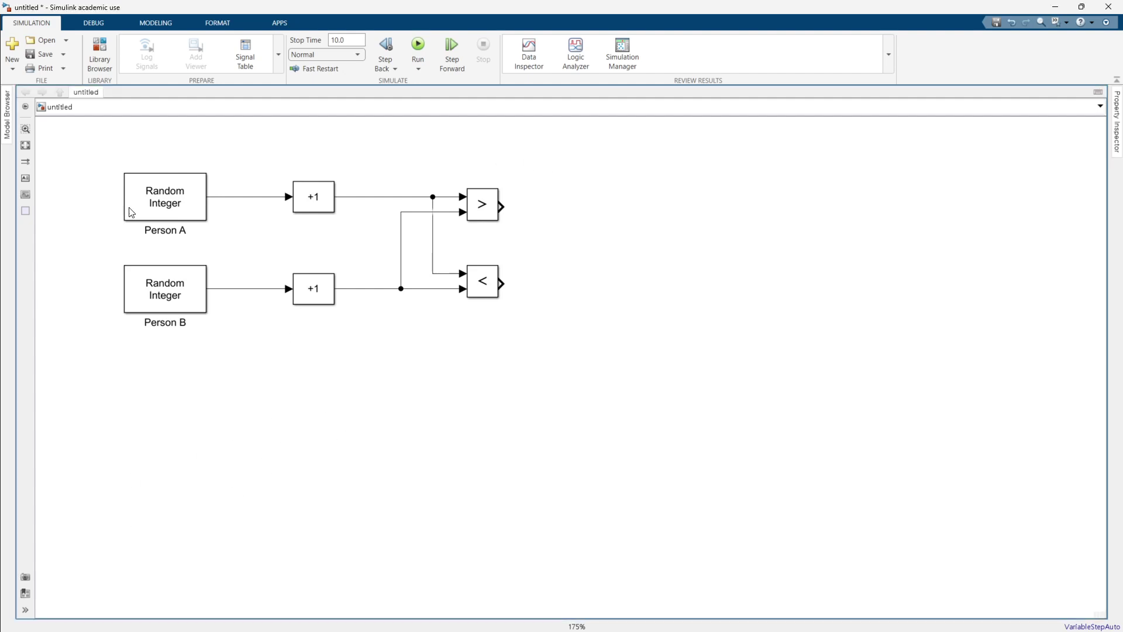
{"action": "left_click", "coordinate": [25, 195]}
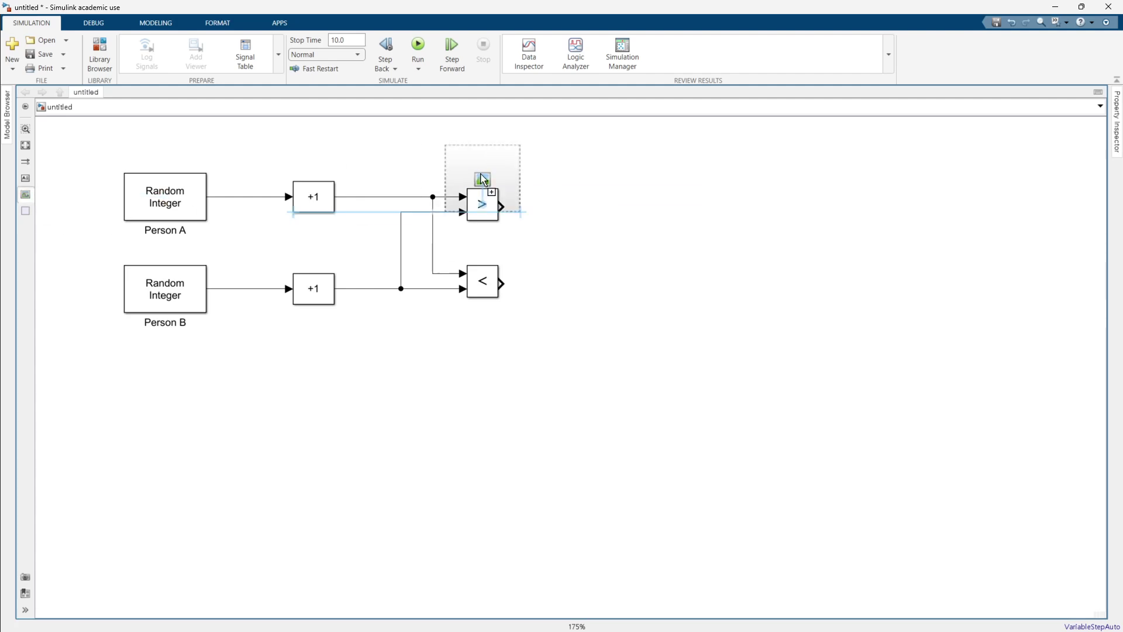
{"action": "key", "text": "Escape"}
- Add the annotation "A win" just above the upper Relational Operator
{"action": "left_click", "coordinate": [25, 177]}
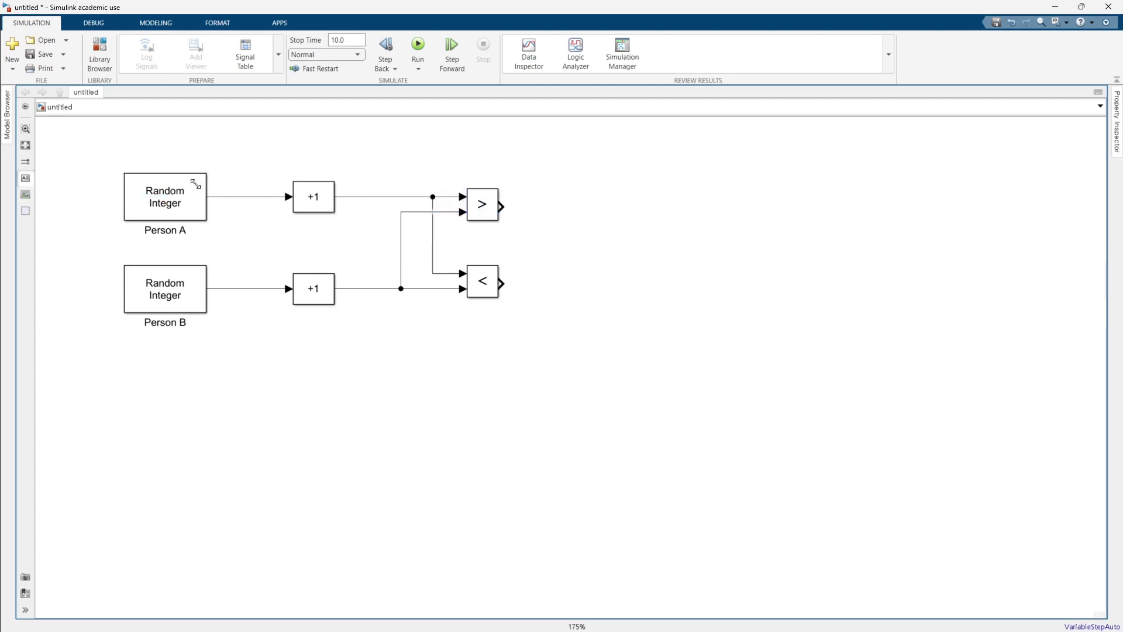
{"action": "left_click", "coordinate": [502, 170]}
{"action": "type", "text": "A wi"}
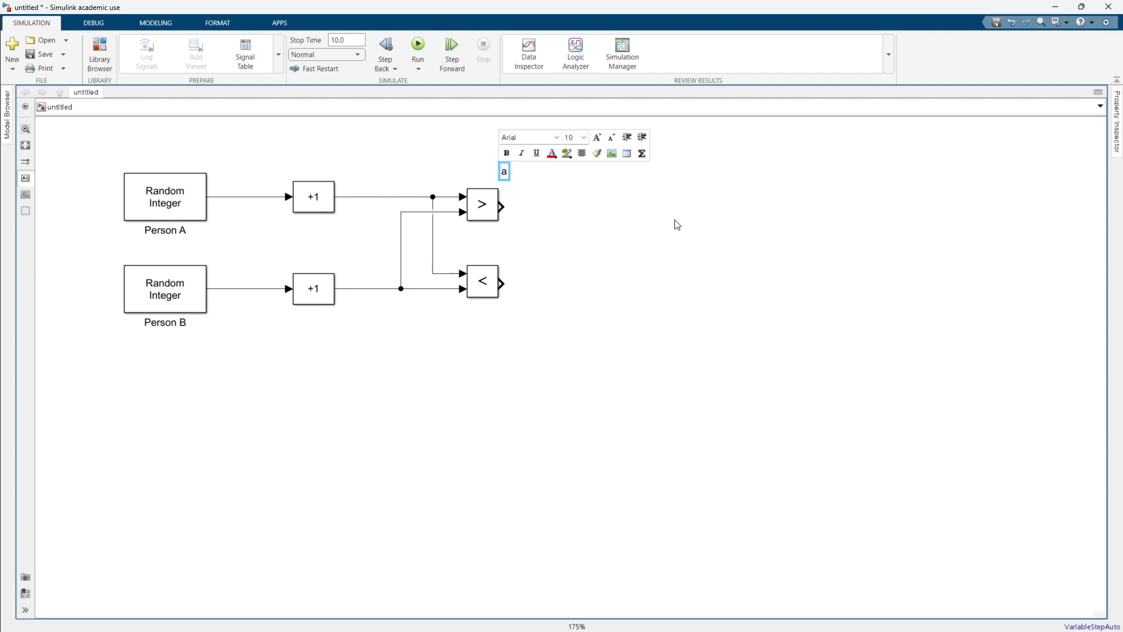
{"action": "type", "text": "n"}
{"action": "key", "text": "Escape"}
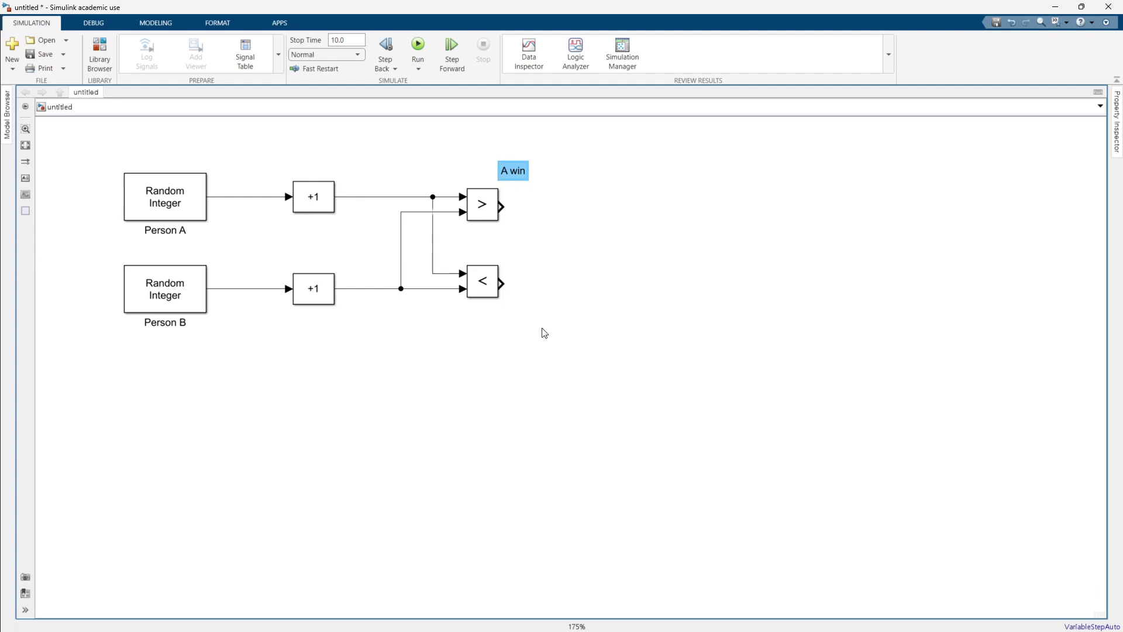
- Duplicate the "A win" annotation below the lower Relational Operator and change the copy's text to "B win"
{"action": "key", "text": "ctrl+c"}
{"action": "key", "text": "ctrl+v"}
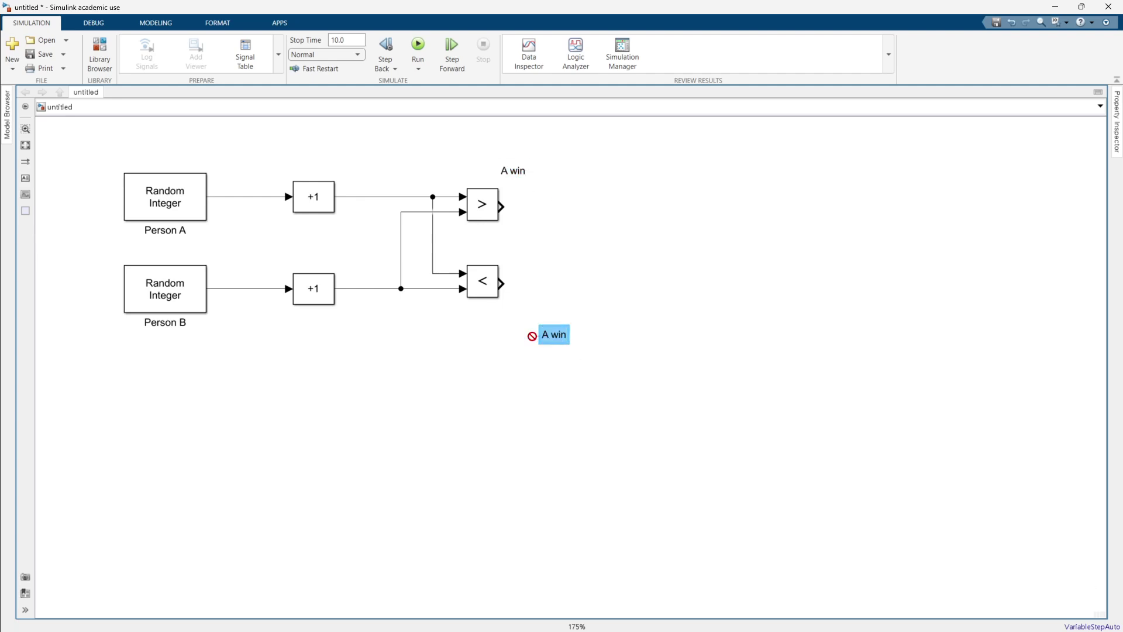
{"action": "left_click", "coordinate": [526, 376]}
{"action": "left_click", "coordinate": [548, 335]}
{"action": "left_click", "coordinate": [550, 335]}
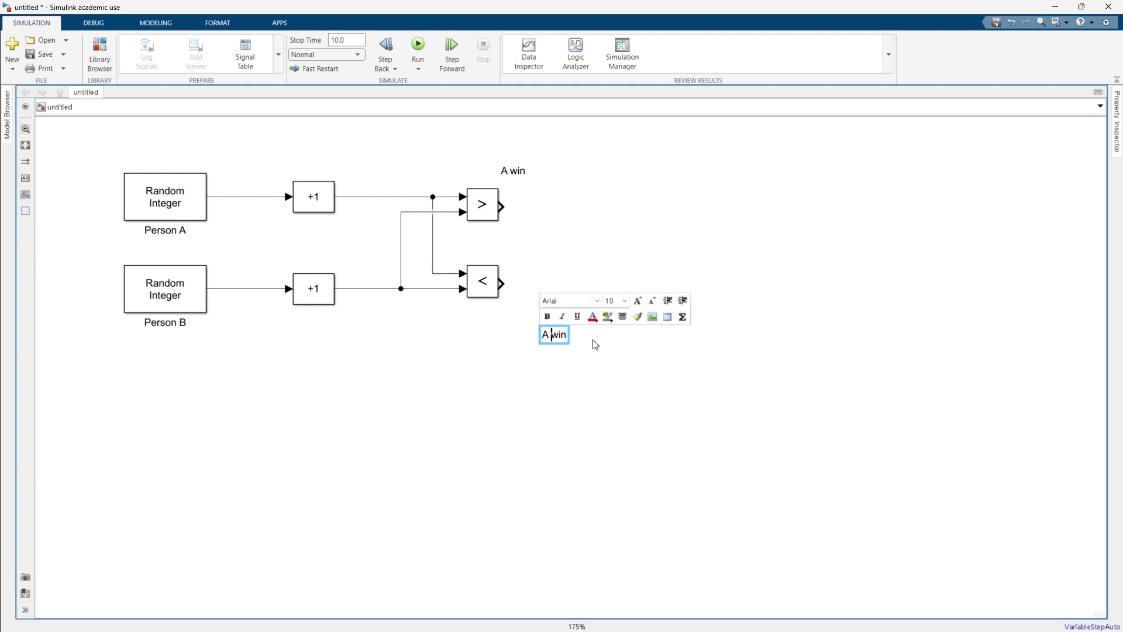
{"action": "key", "text": "BackSpace"}
{"action": "key", "text": "BackSpace"}
{"action": "type", "text": "B"}
{"action": "left_click", "coordinate": [595, 344]}
- Center the "B win" annotation under the < operator and the "A win" annotation above the > operator
{"action": "left_click", "coordinate": [555, 338]}
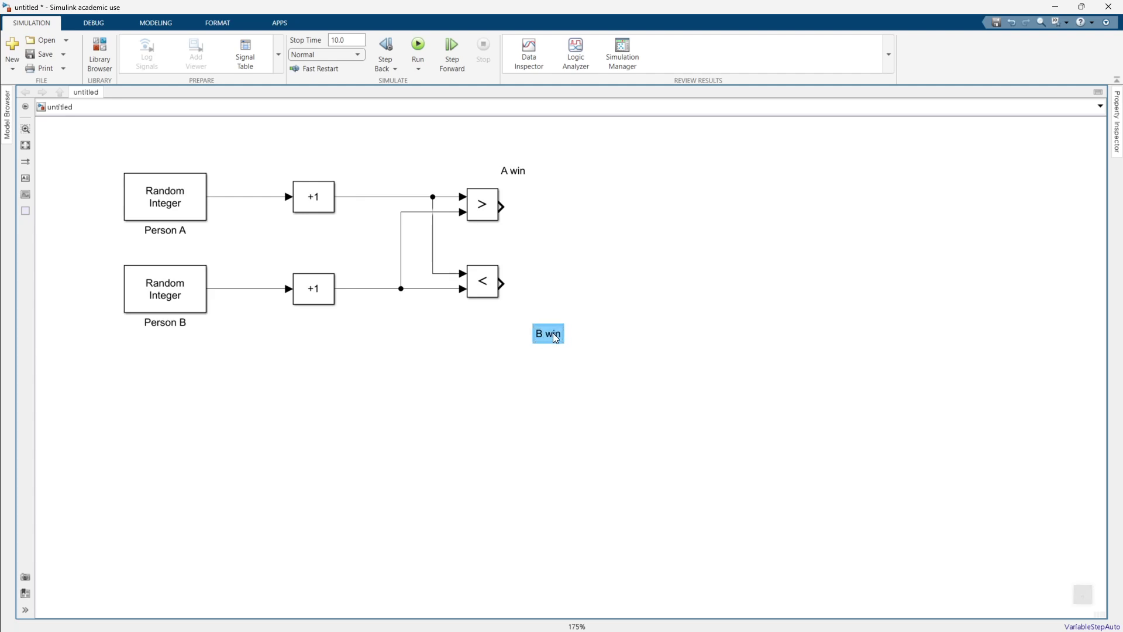
{"action": "left_click_drag", "start_coordinate": [553, 332], "coordinate": [485, 326]}
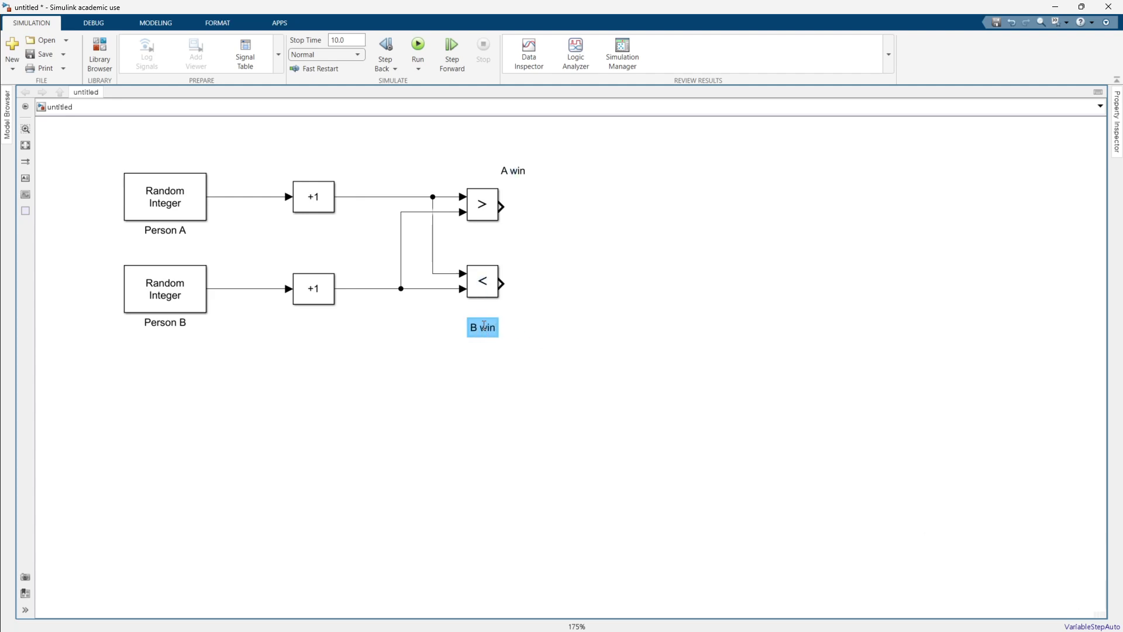
{"action": "left_click", "coordinate": [514, 171]}
{"action": "left_click_drag", "start_coordinate": [514, 171], "coordinate": [484, 169]}
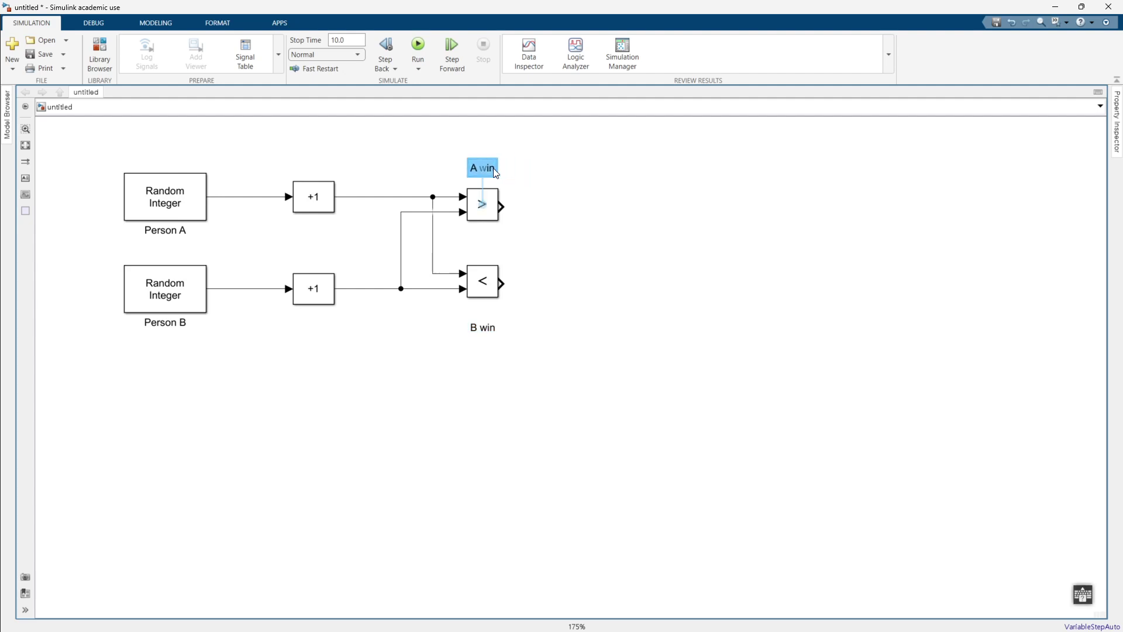
{"action": "left_click", "coordinate": [605, 205]}
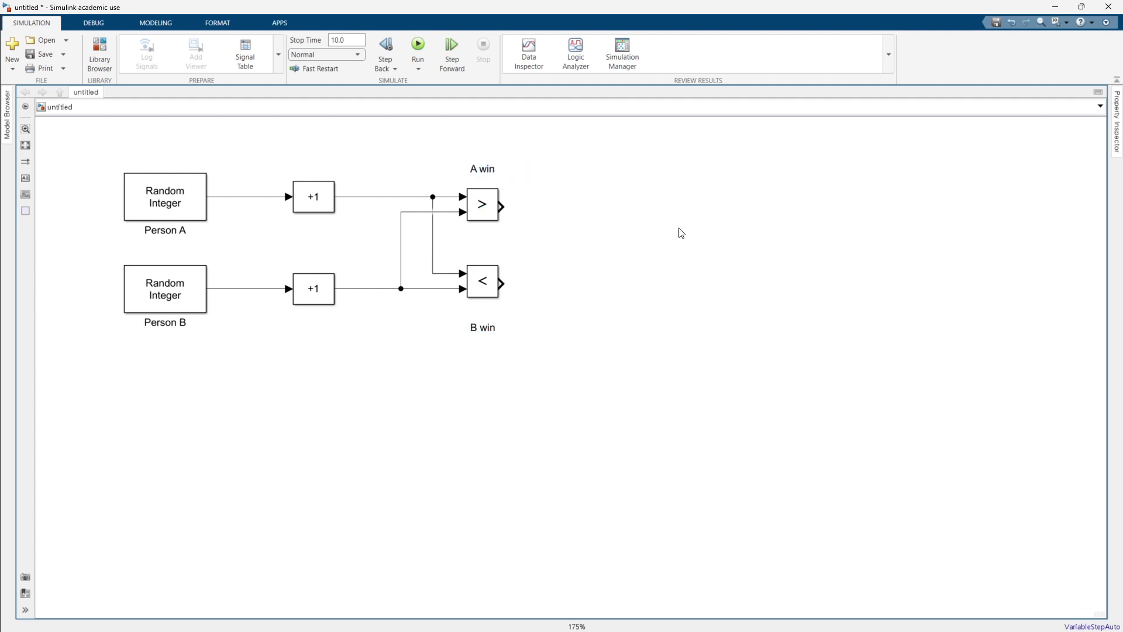
- Add a Display block well to the right of the two Relational Operators
{"action": "left_click_drag", "start_coordinate": [665, 200], "coordinate": [635, 281]}
{"action": "double_click", "coordinate": [782, 289]}
{"action": "type", "text": "dis"}
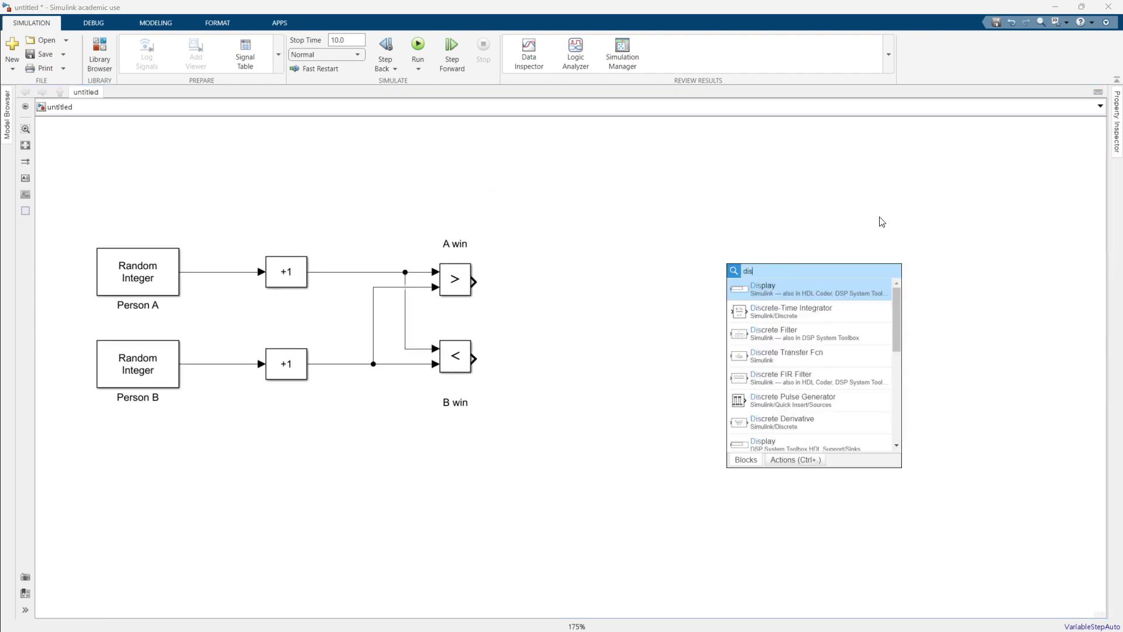
{"action": "key", "text": "Return"}
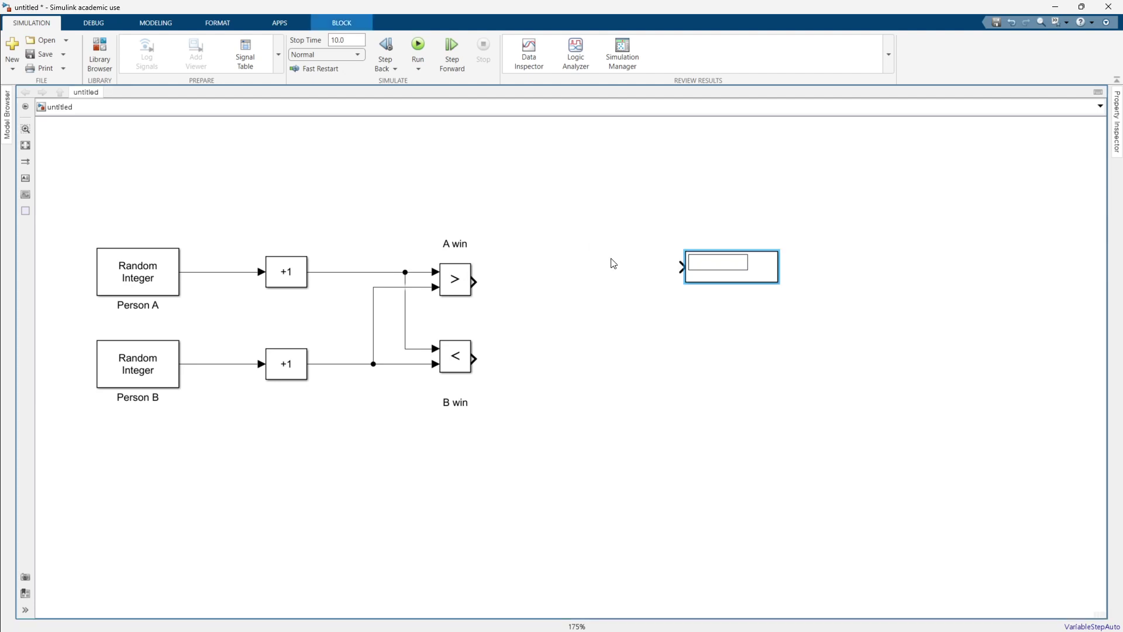
{"action": "left_click_drag", "start_coordinate": [752, 264], "coordinate": [863, 304]}
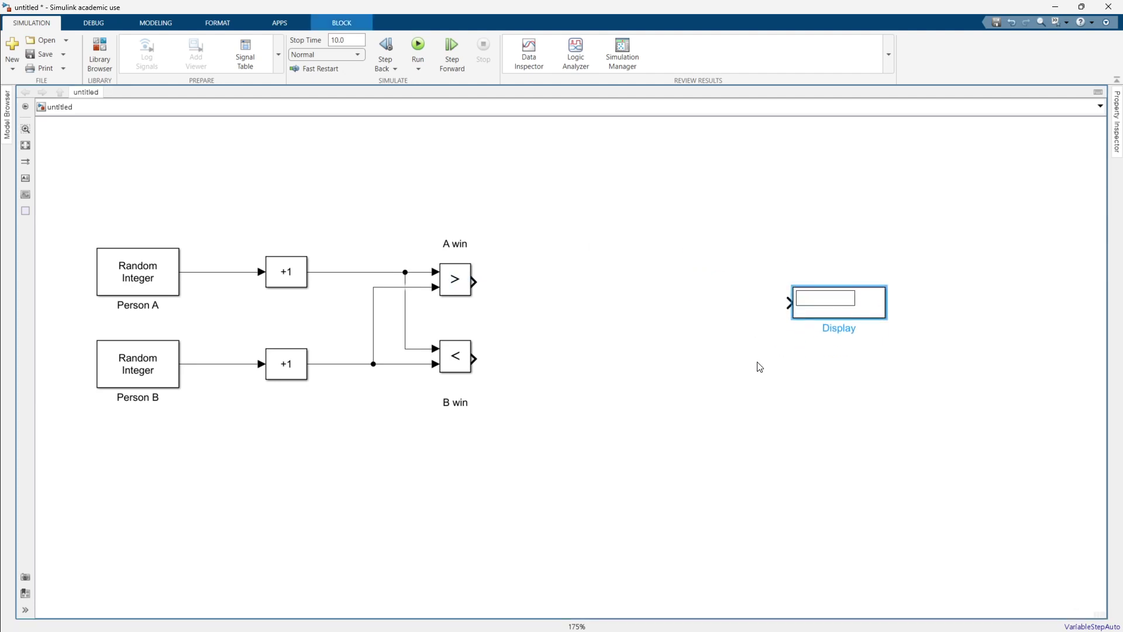
- Add a Switch block to the right of the < operator and connect the operator's output to the Switch's middle input
{"action": "double_click", "coordinate": [563, 241]}
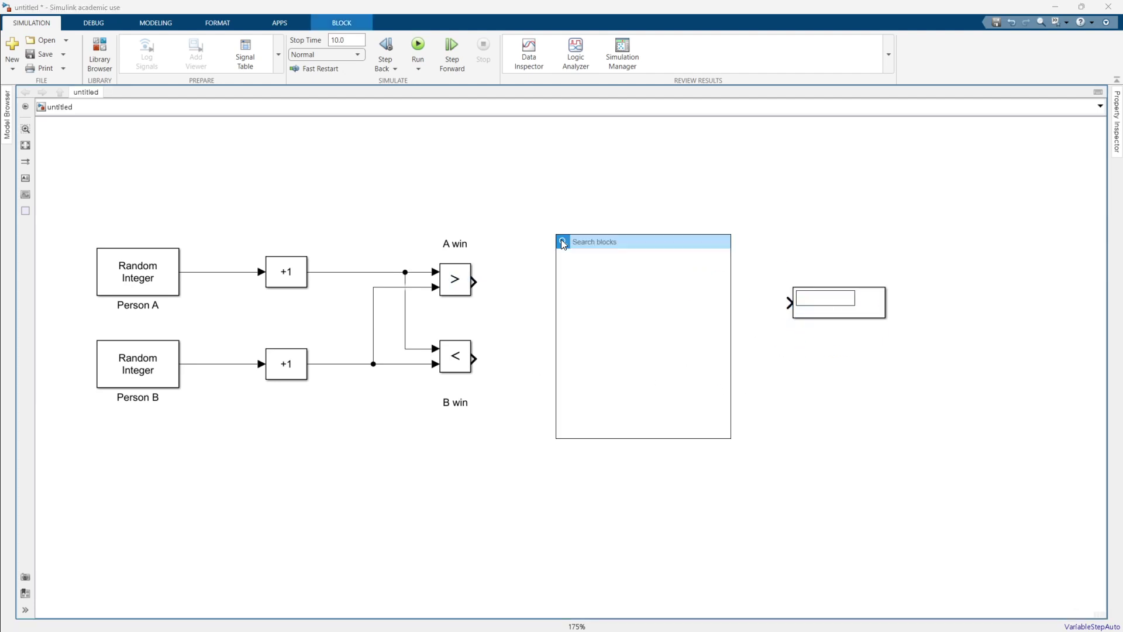
{"action": "type", "text": "switch"}
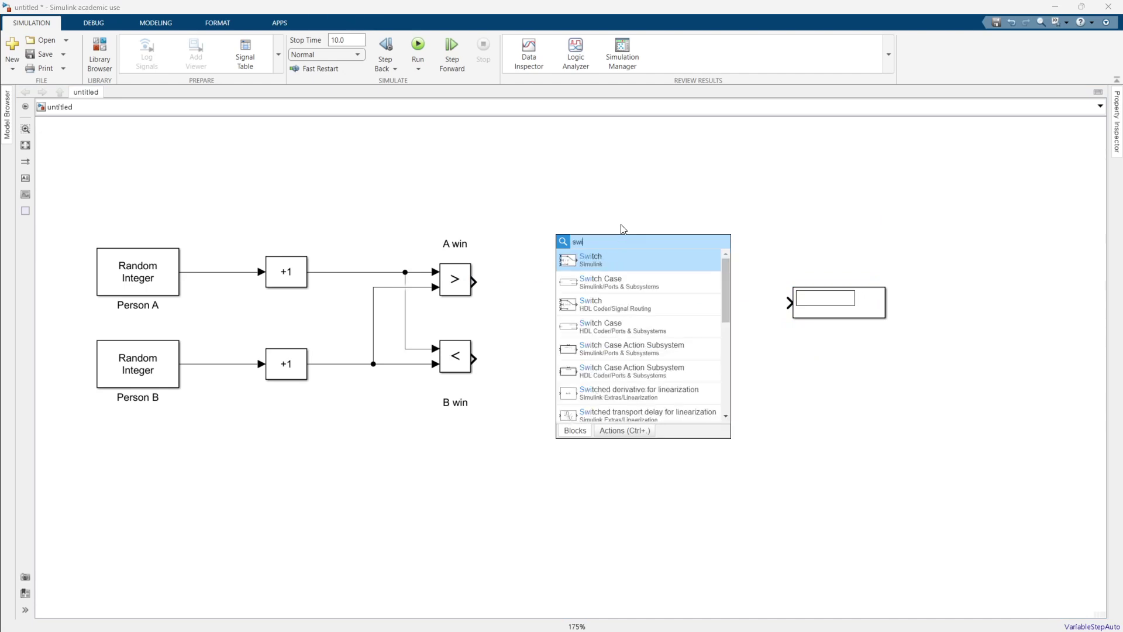
{"action": "key", "text": "Return"}
{"action": "left_click_drag", "start_coordinate": [569, 250], "coordinate": [599, 291]}
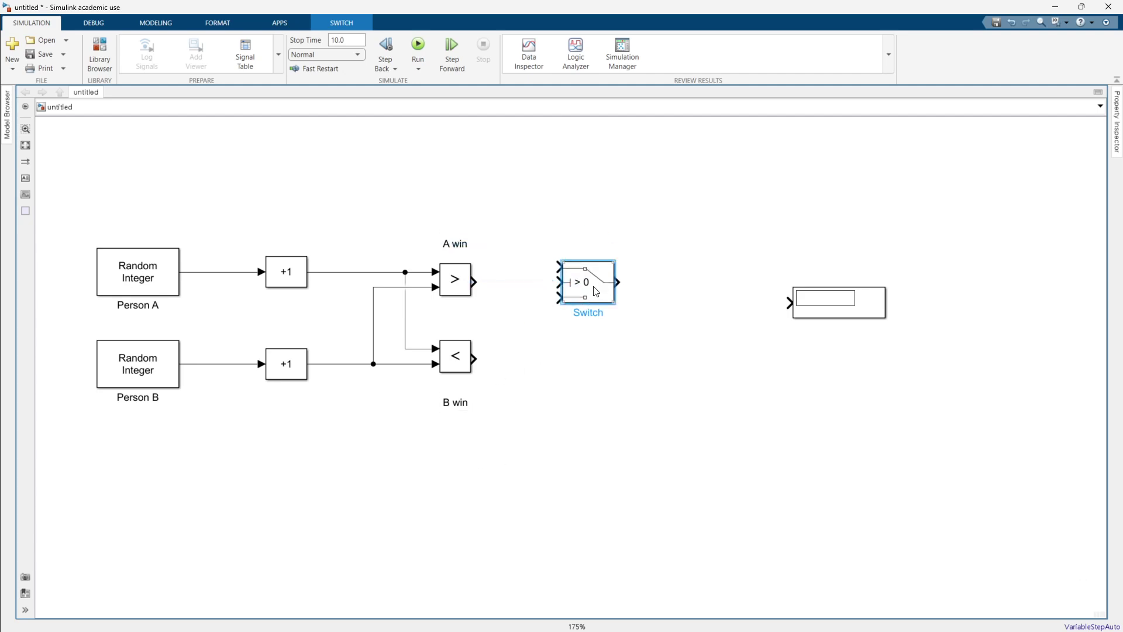
{"action": "left_click_drag", "start_coordinate": [593, 288], "coordinate": [599, 364]}
{"action": "left_click", "coordinate": [492, 359]}
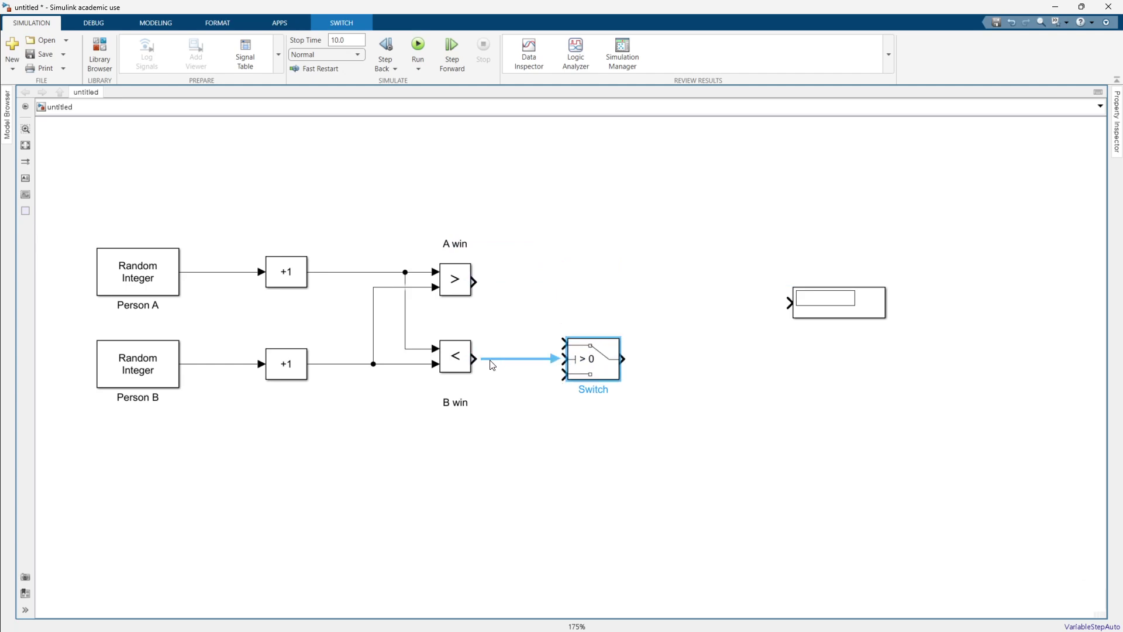
{"action": "left_click", "coordinate": [507, 359]}
{"action": "left_click", "coordinate": [510, 498]}
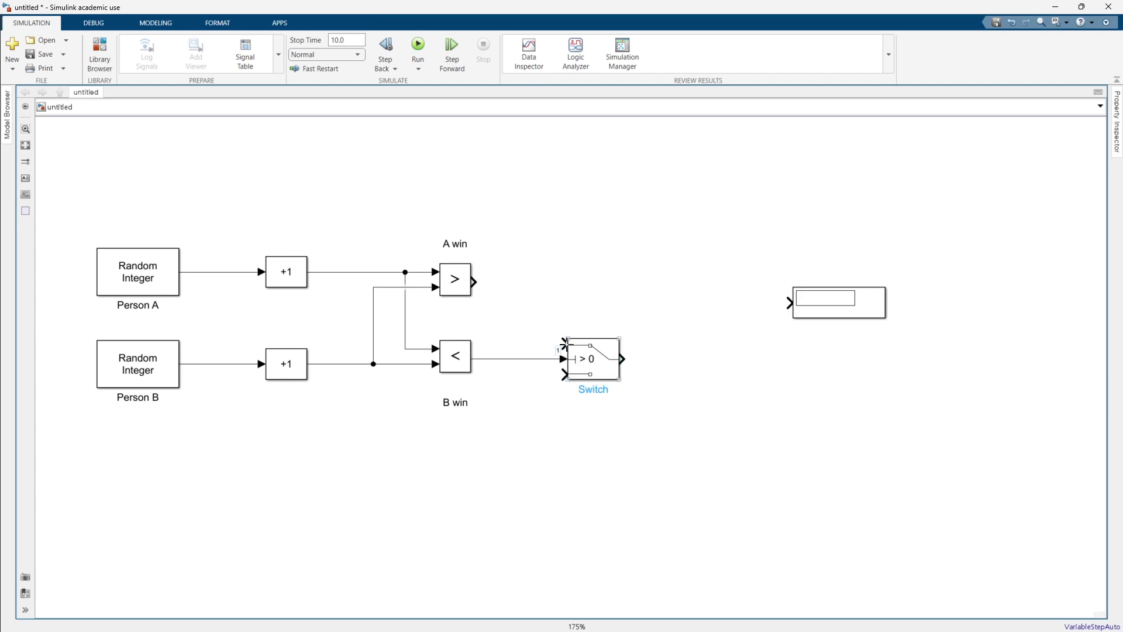
- Add a String Constant block above the "A win" annotation
{"action": "double_click", "coordinate": [430, 151]}
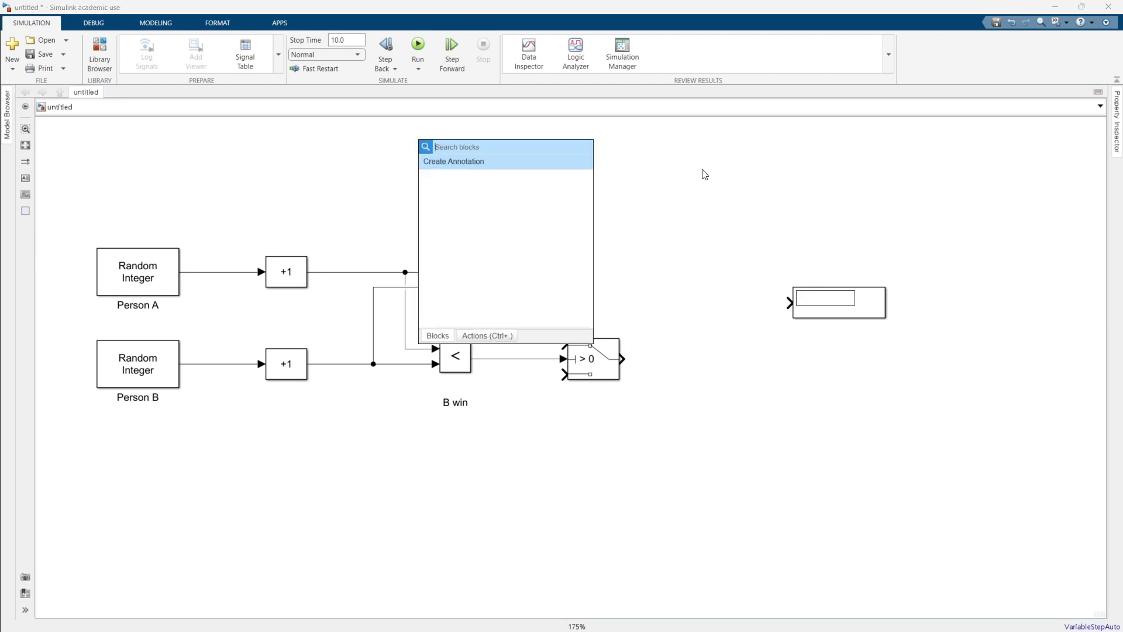
{"action": "type", "text": "str"}
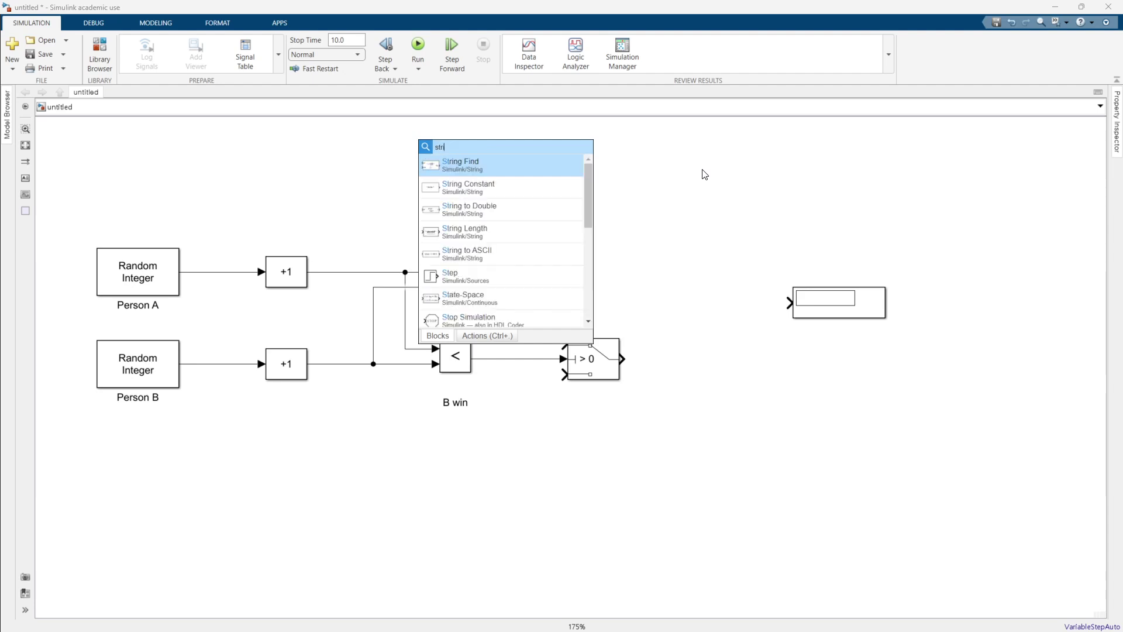
{"action": "type", "text": "ing con"}
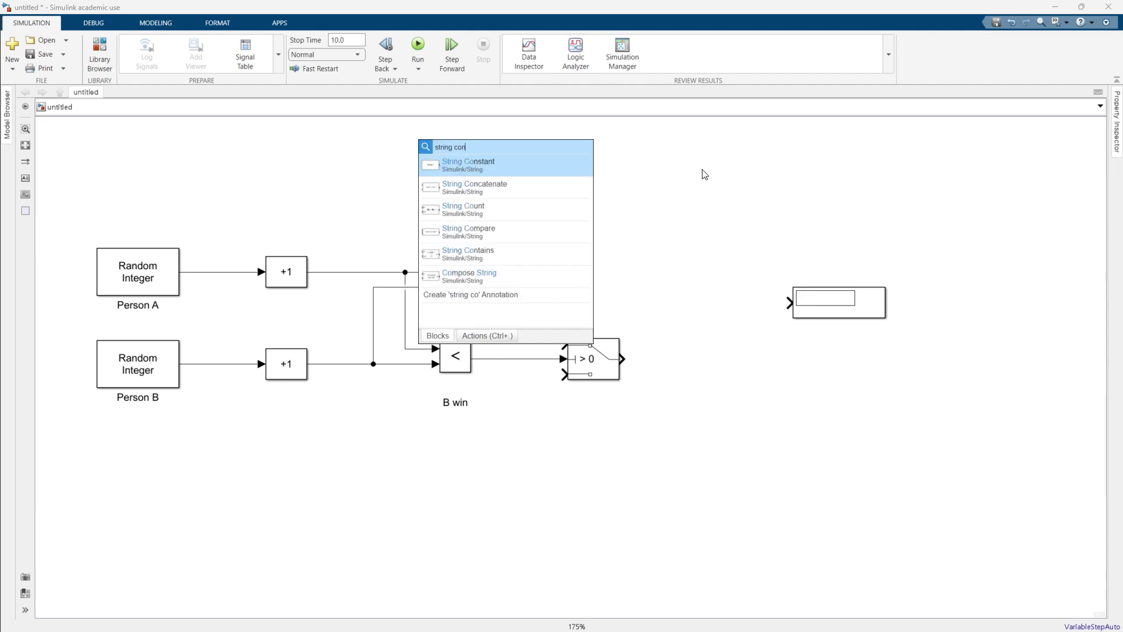
{"action": "key", "text": "Return"}
{"action": "left_click_drag", "start_coordinate": [452, 142], "coordinate": [451, 179]}
- Set the String Constant to "B wins!!" and connect its output to the Switch's first input
{"action": "double_click", "coordinate": [425, 181]}
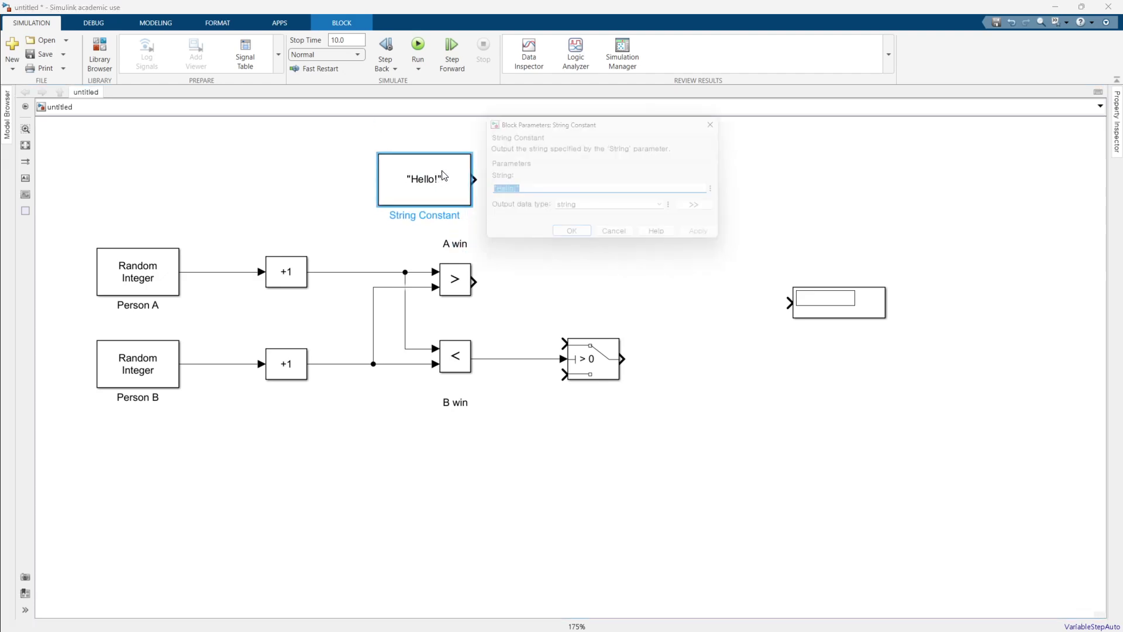
{"action": "left_click", "coordinate": [528, 187]}
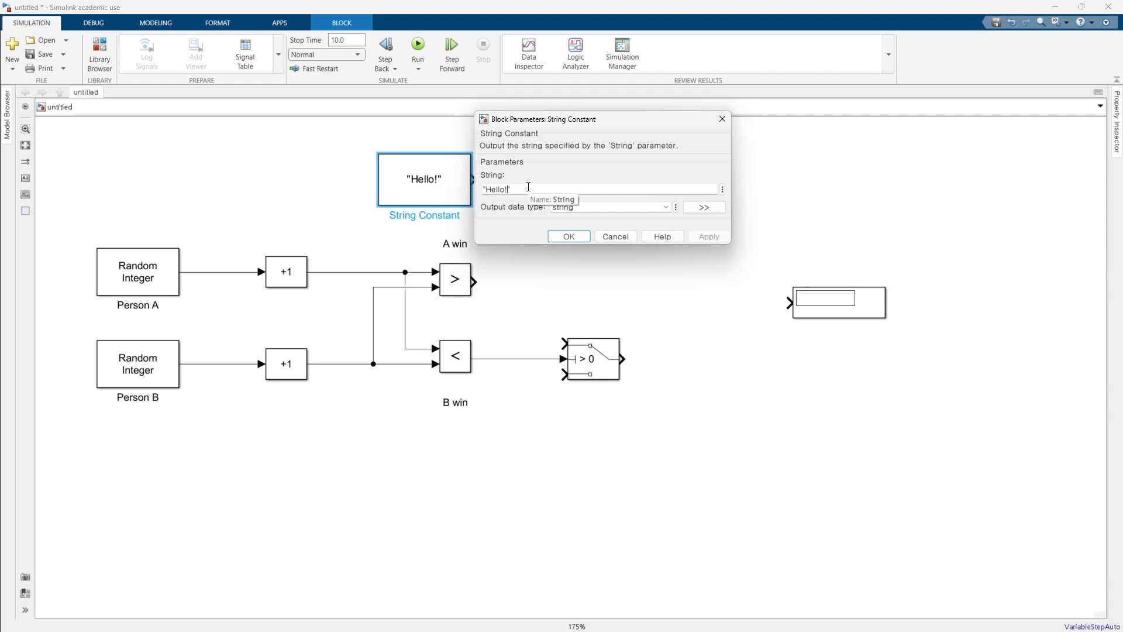
{"action": "key", "text": "BackSpace"}
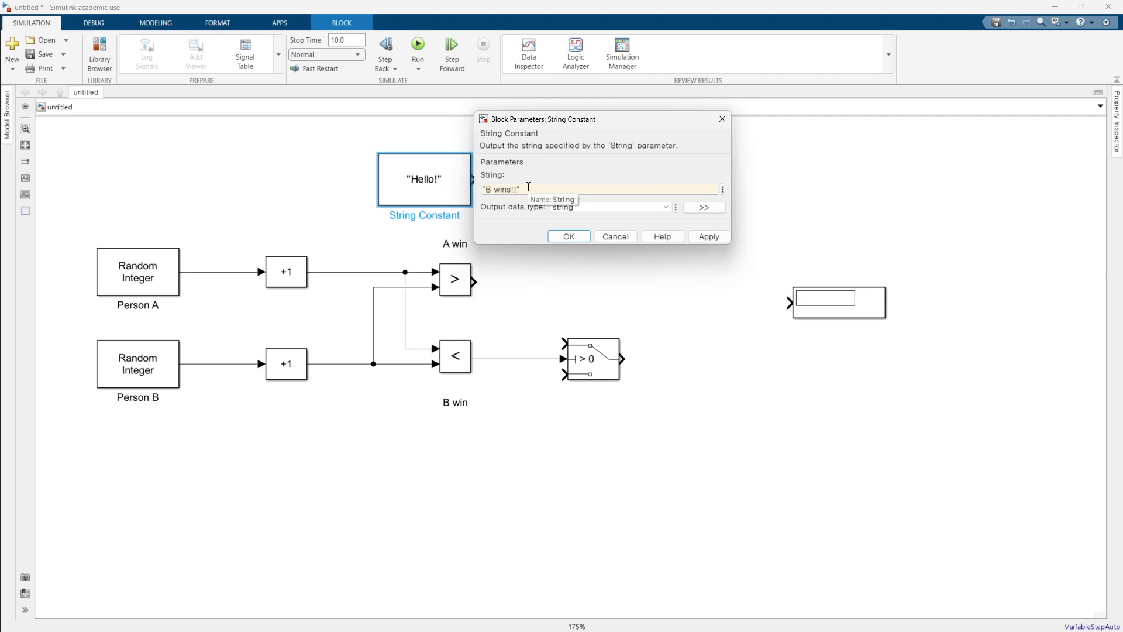
{"action": "key", "text": "Return"}
{"action": "left_click_drag", "start_coordinate": [477, 181], "coordinate": [564, 345]}
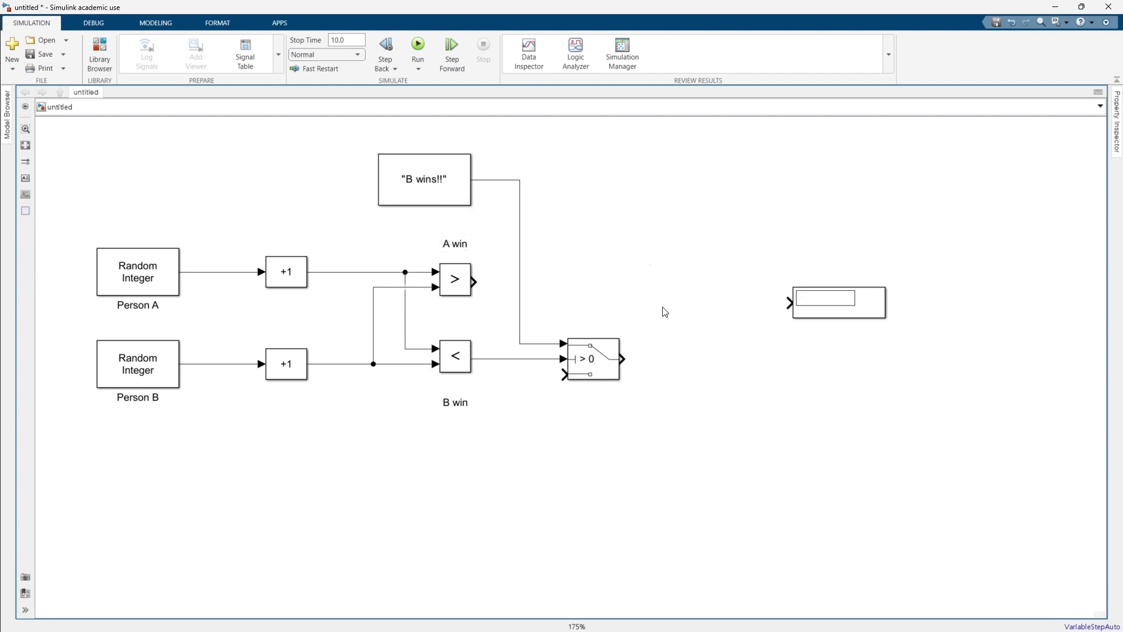
- Duplicate the Switch block above the original and connect the > operator's output to the copy's middle input
{"action": "scroll", "coordinate": [664, 311], "scroll_direction": "right", "scroll_amount": 2}
{"action": "scroll", "coordinate": [630, 340], "scroll_direction": "left", "scroll_amount": 2}
{"action": "scroll", "coordinate": [630, 340], "scroll_direction": "down", "scroll_amount": 1}
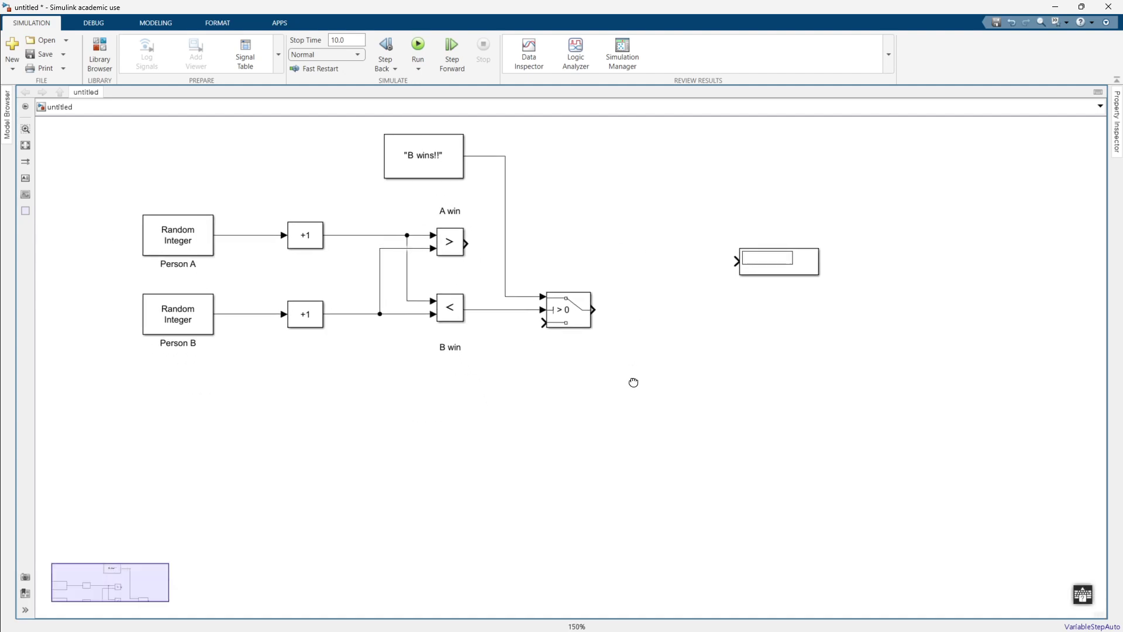
{"action": "left_click", "coordinate": [541, 347]}
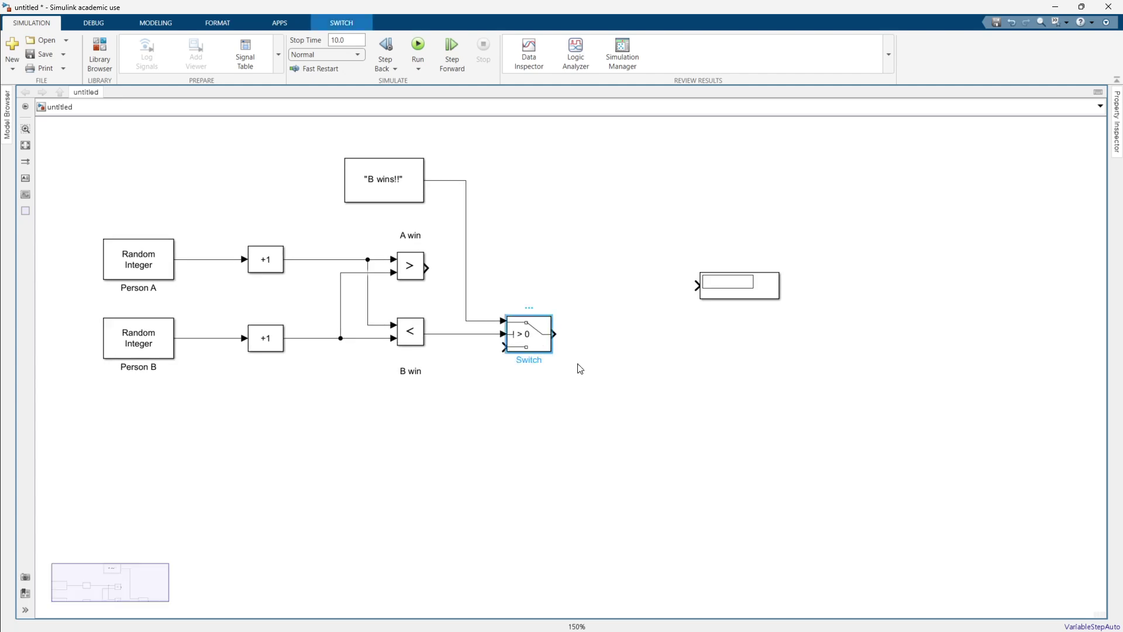
{"action": "key", "text": "ctrl+c"}
{"action": "key", "text": "ctrl+v"}
{"action": "left_click_drag", "start_coordinate": [556, 358], "coordinate": [525, 274]}
- Duplicate the "B wins!!" String Constant block and place the copy directly above the original
{"action": "left_click", "coordinate": [417, 198]}
{"action": "key", "text": "ctrl+c"}
{"action": "key", "text": "ctrl+v"}
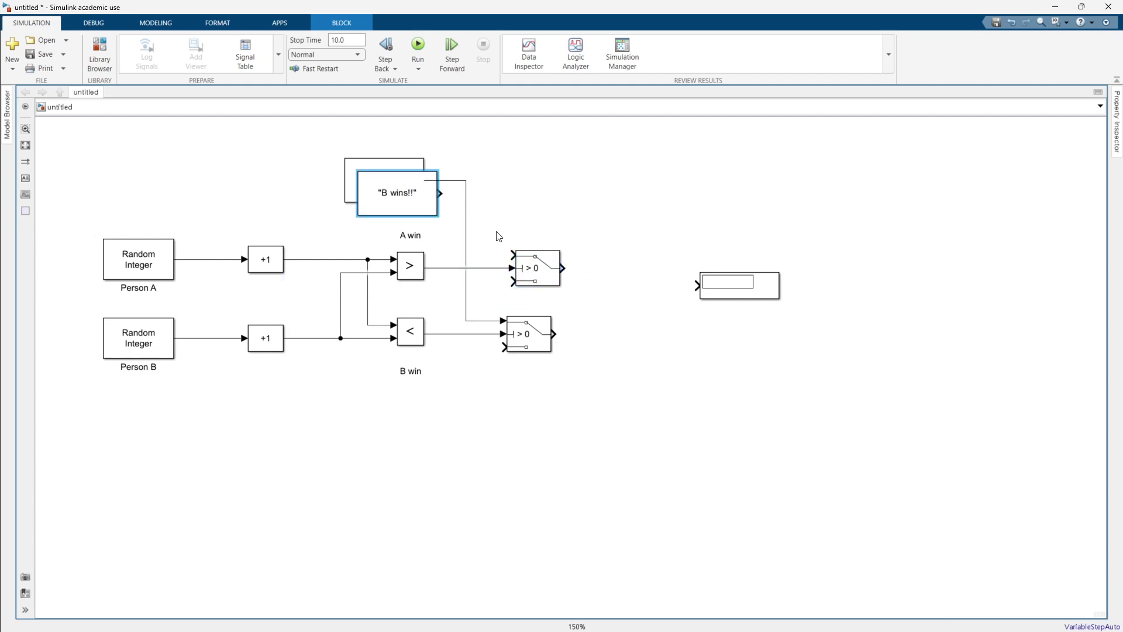
{"action": "left_click_drag", "start_coordinate": [494, 185], "coordinate": [506, 254]}
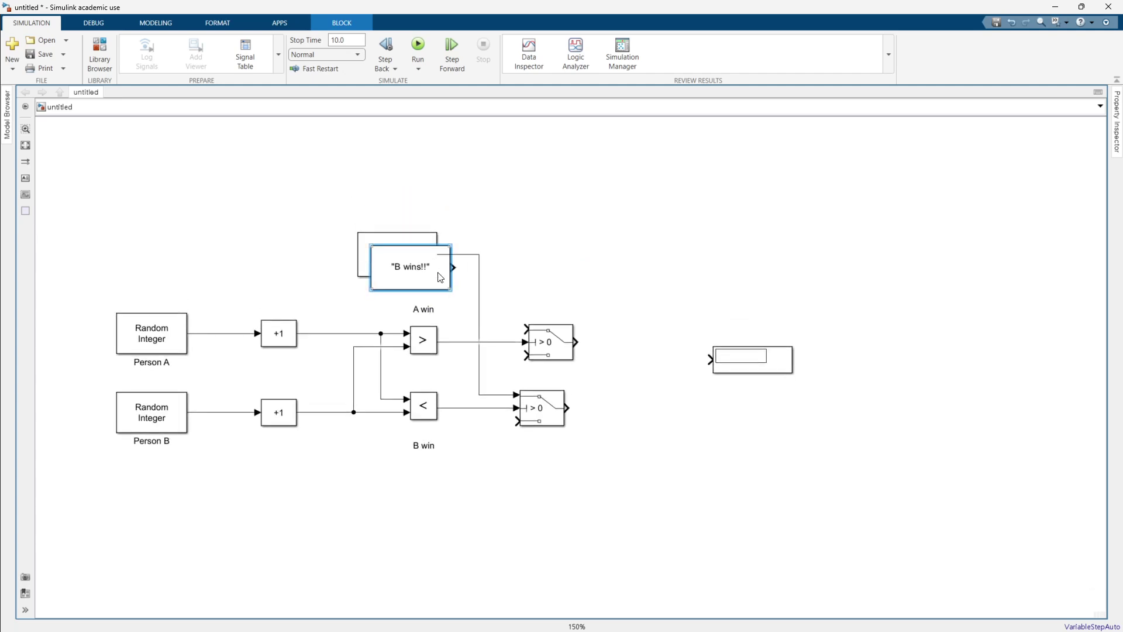
{"action": "left_click_drag", "start_coordinate": [439, 276], "coordinate": [426, 205]}
{"action": "left_click", "coordinate": [457, 210]}
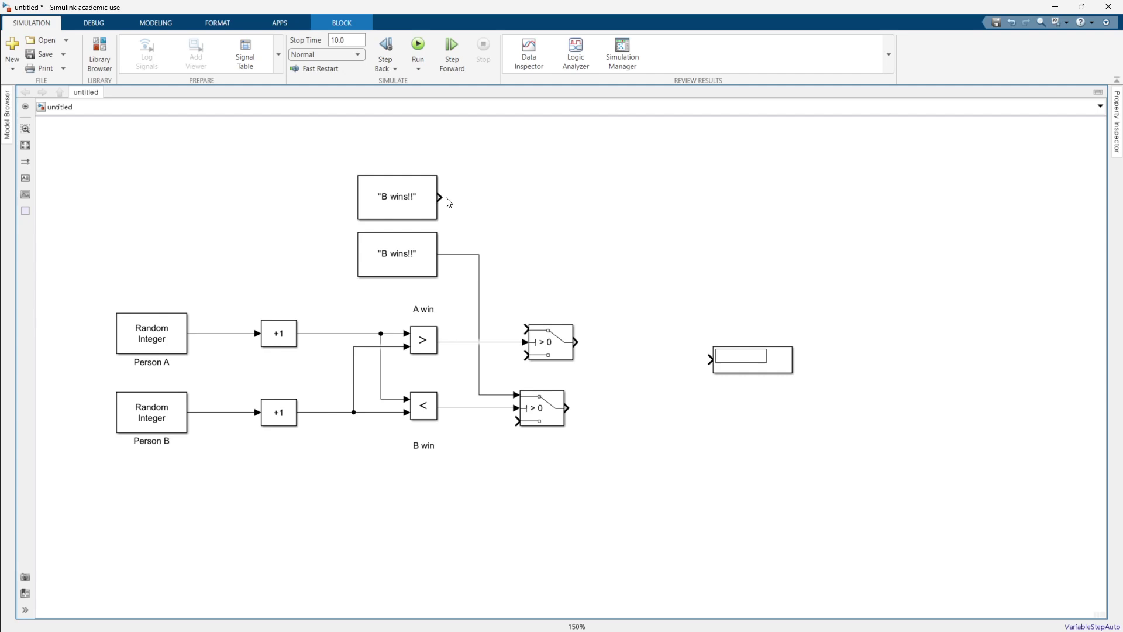
- Set the topmost String Constant to "A wins!!" and connect its output to the upper Switch's first input
{"action": "double_click", "coordinate": [421, 198]}
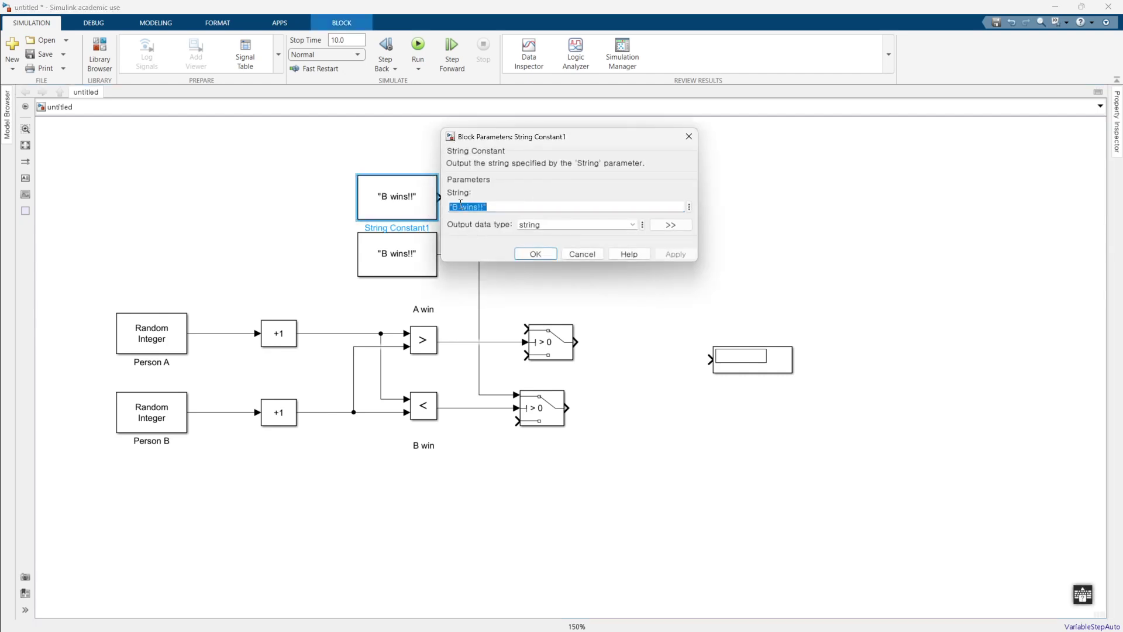
{"action": "left_click", "coordinate": [455, 208]}
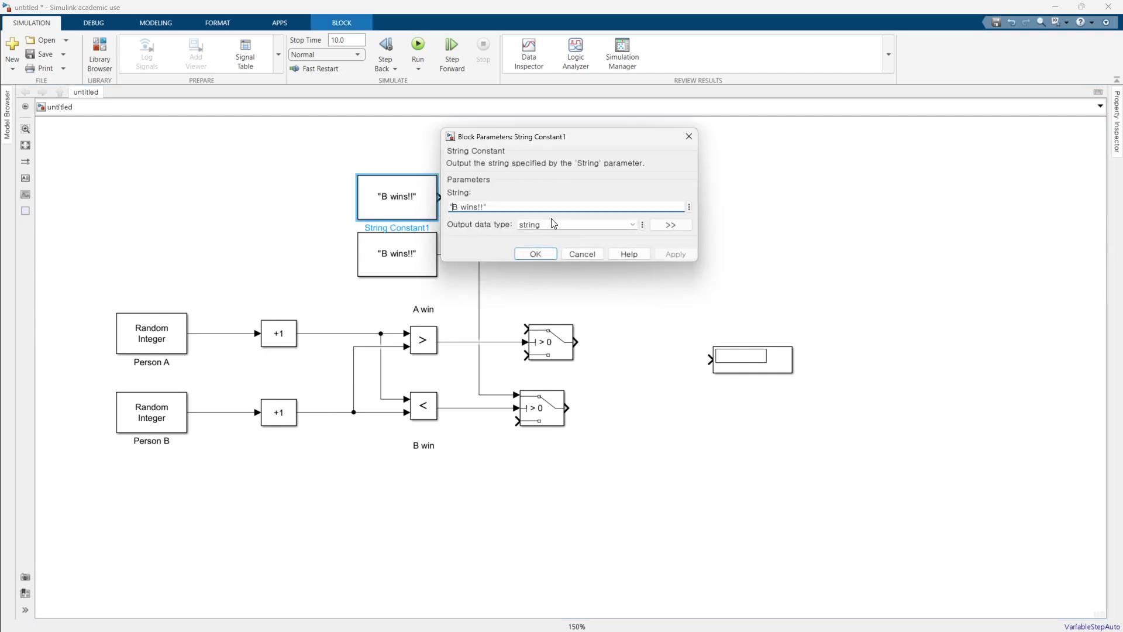
{"action": "key", "text": "Delete"}
{"action": "type", "text": "A"}
{"action": "key", "text": "Return"}
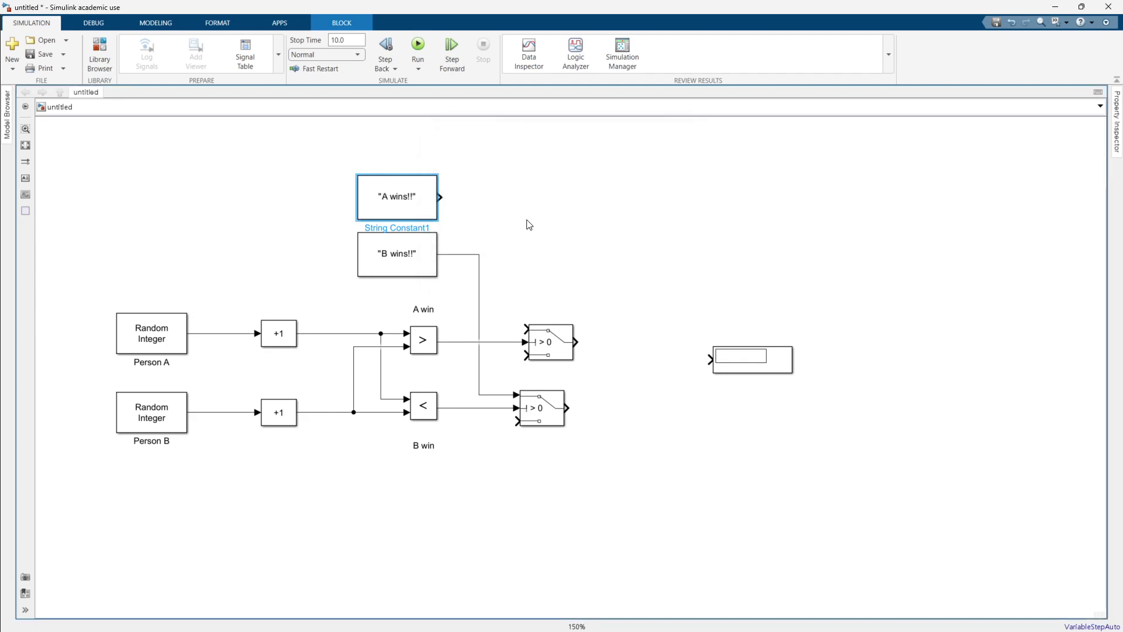
{"action": "left_click_drag", "start_coordinate": [526, 322], "coordinate": [431, 202]}
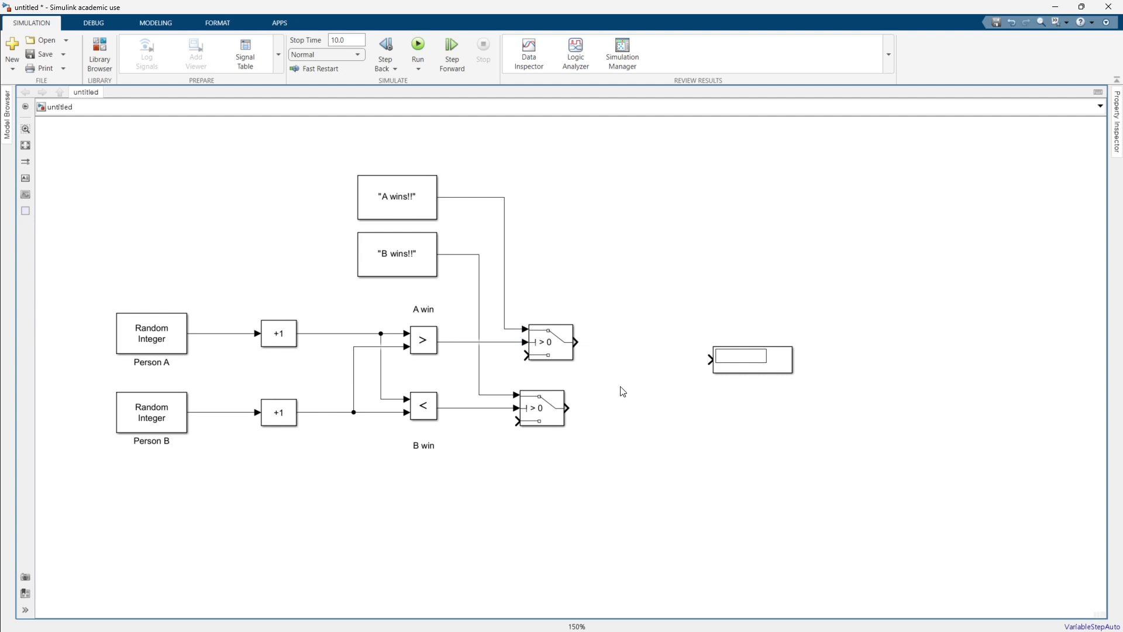
- Shift the upper Switch to the right and move both String Constant blocks up together to free space below them
{"action": "left_click_drag", "start_coordinate": [565, 357], "coordinate": [629, 358]}
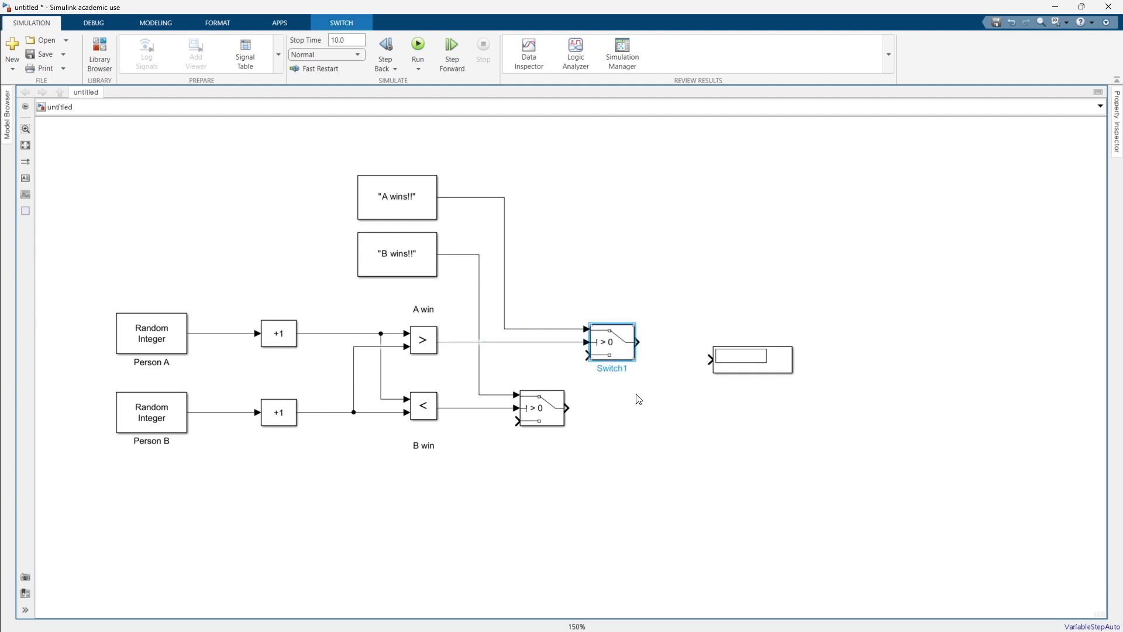
{"action": "left_click", "coordinate": [437, 270]}
{"action": "left_click", "coordinate": [433, 212], "text": "shift"}
{"action": "left_click_drag", "start_coordinate": [433, 212], "coordinate": [433, 181]}
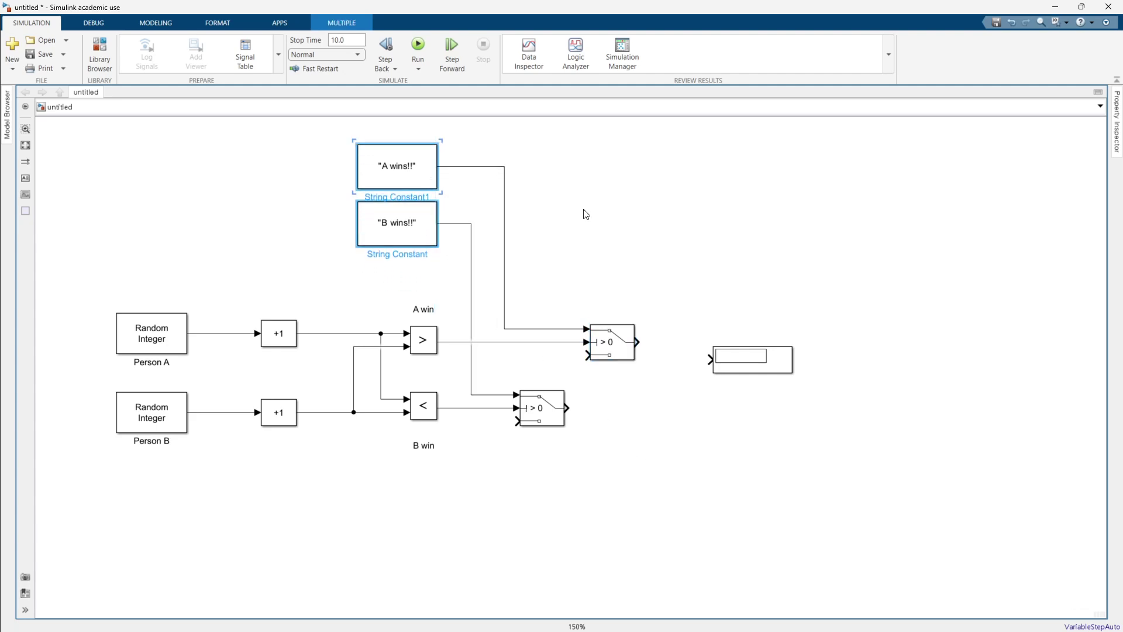
- Duplicate the "B wins!!" String Constant block and place the copy directly below the original
{"action": "left_click", "coordinate": [586, 214]}
{"action": "left_click", "coordinate": [422, 226]}
{"action": "left_click_drag", "start_coordinate": [451, 251], "coordinate": [400, 280]}
- Set the string of the lowest String Constant block to "Draw!"
{"action": "double_click", "coordinate": [398, 280]}
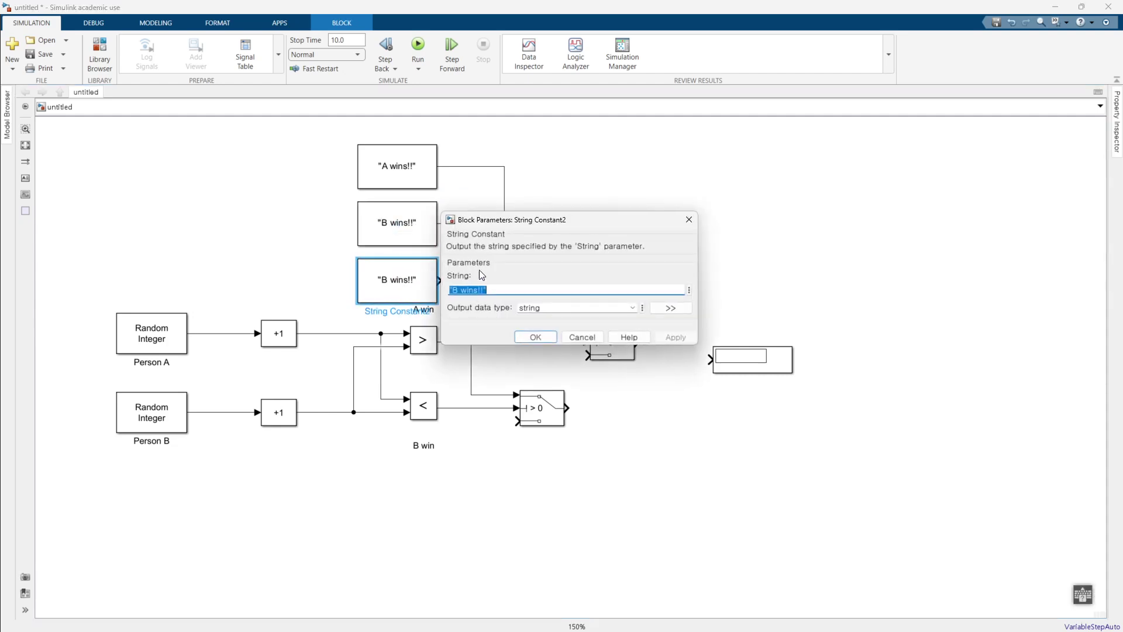
{"action": "left_click", "coordinate": [482, 295]}
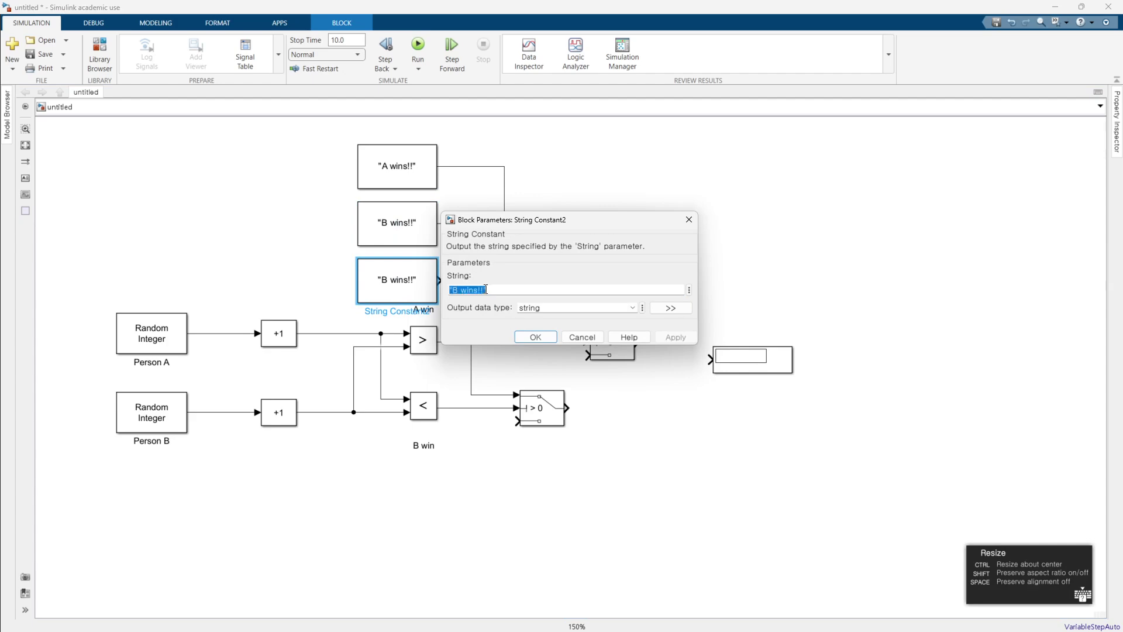
{"action": "key", "text": "End"}
{"action": "key", "text": "BackSpace"}
{"action": "key", "text": "BackSpace"}
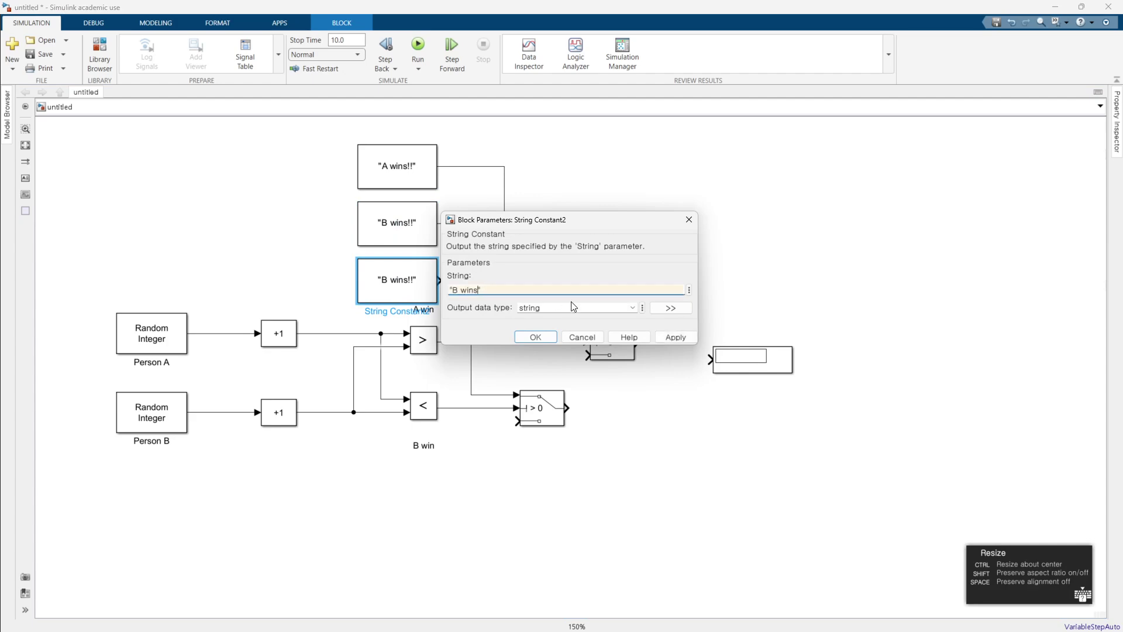
{"action": "key", "text": "BackSpace"}
{"action": "key", "text": "BackSpace"}
{"action": "key", "text": "BackSpace"}
{"action": "key", "text": "BackSpace"}
{"action": "key", "text": "BackSpace"}
{"action": "type", "text": "Draw!"}
{"action": "key", "text": "Return"}
{"action": "left_click", "coordinate": [616, 285]}
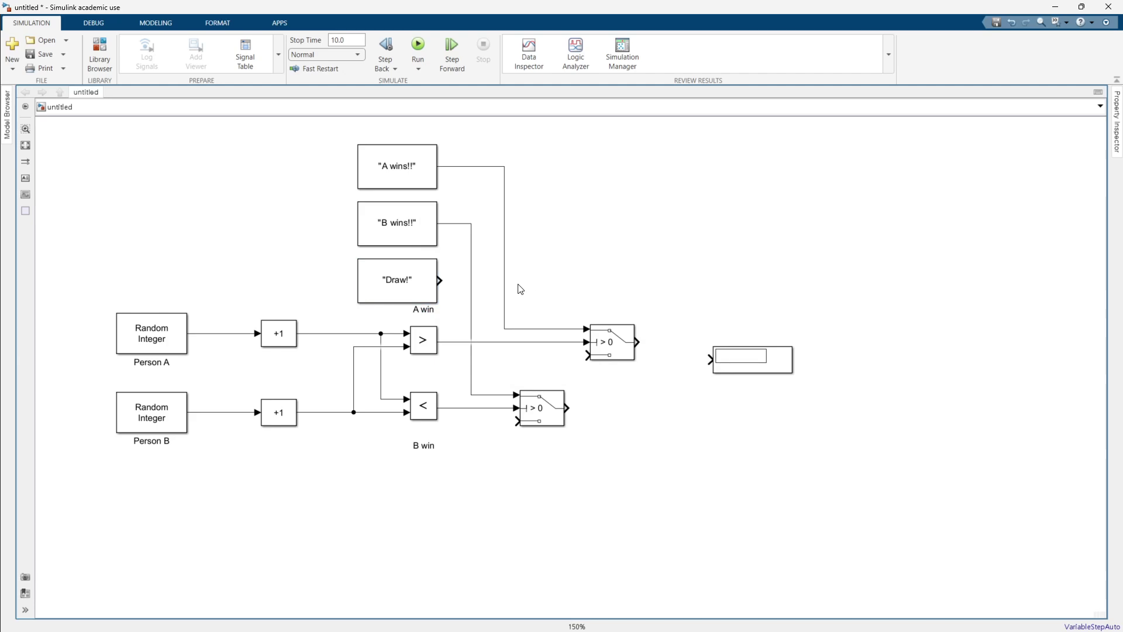
- Shift the "B wins!!" line slightly right and connect the "Draw!" constant to the lower Switch's third input
{"action": "left_click_drag", "start_coordinate": [471, 290], "coordinate": [487, 291]}
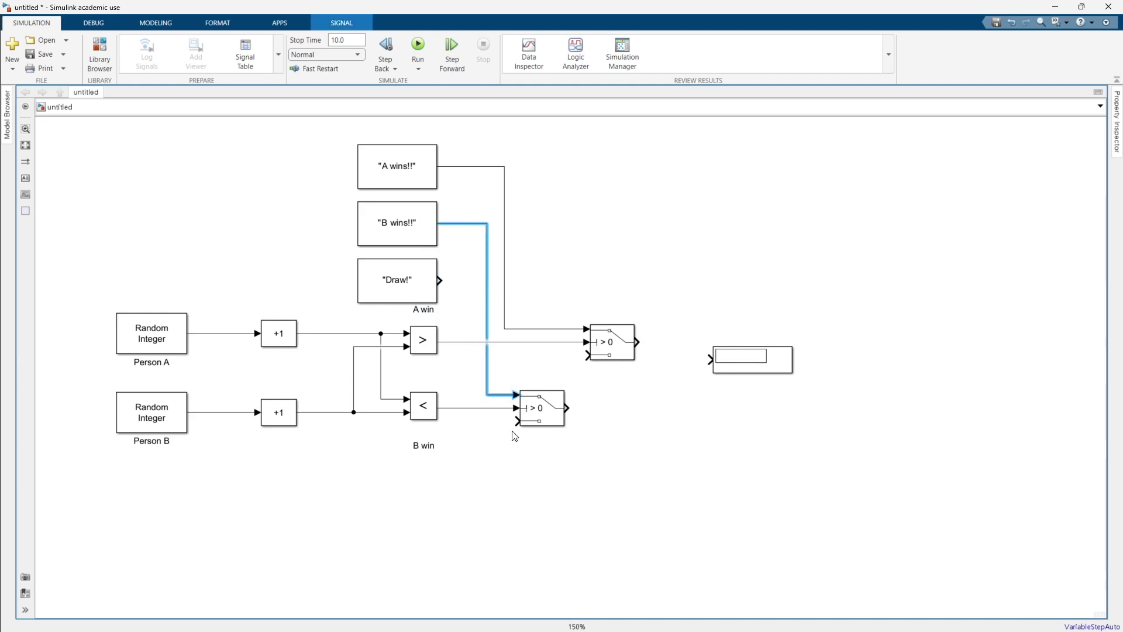
{"action": "mouse_move", "coordinate": [514, 421]}
{"action": "left_mouse_down"}
{"action": "mouse_move", "coordinate": [458, 406]}
{"action": "mouse_move", "coordinate": [454, 295]}
{"action": "mouse_move", "coordinate": [442, 280]}
{"action": "left_mouse_up"}
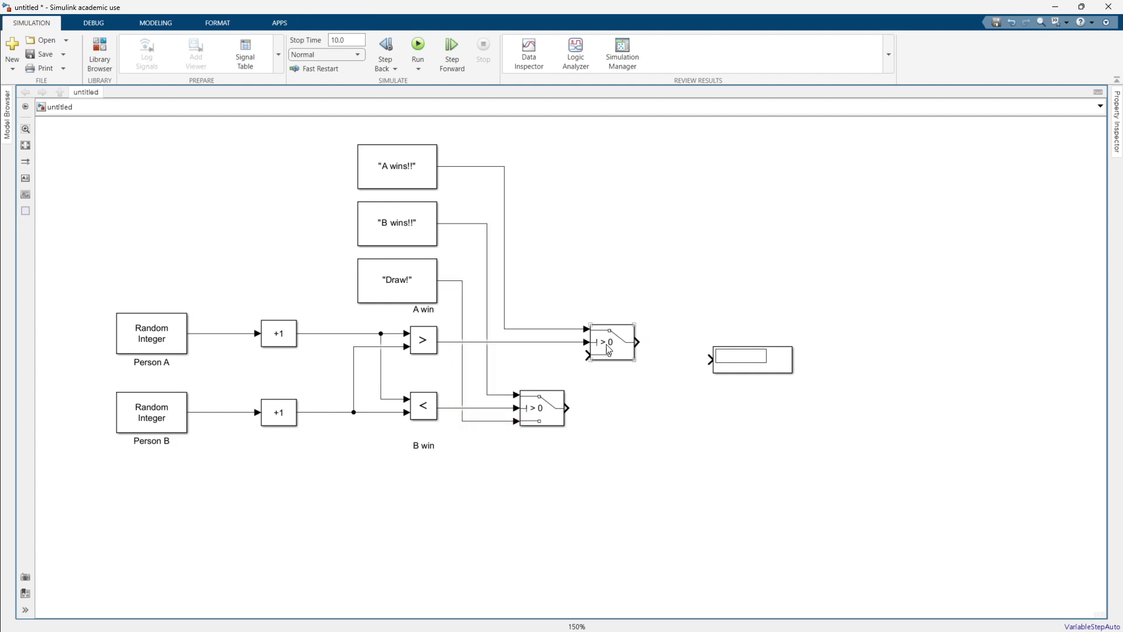
- Connect the lower Switch's output to the upper Switch's third input, and the upper Switch's output to the Display
{"action": "left_click_drag", "start_coordinate": [609, 350], "coordinate": [630, 350]}
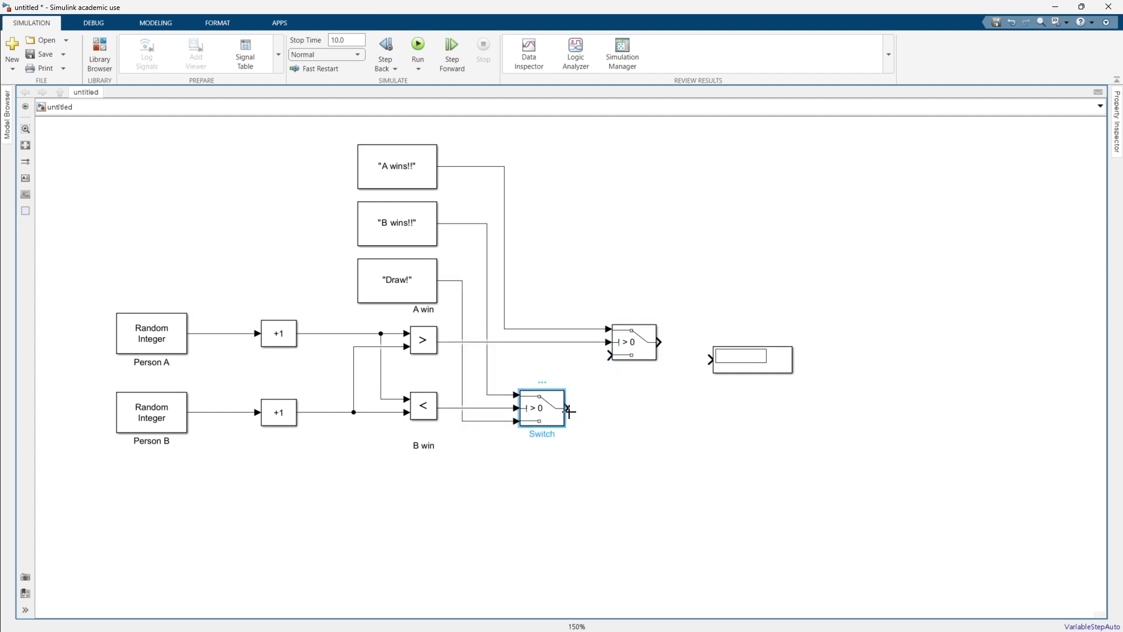
{"action": "mouse_move", "coordinate": [571, 408]}
{"action": "left_mouse_down"}
{"action": "mouse_move", "coordinate": [612, 360]}
{"action": "mouse_move", "coordinate": [760, 349]}
{"action": "left_mouse_up"}
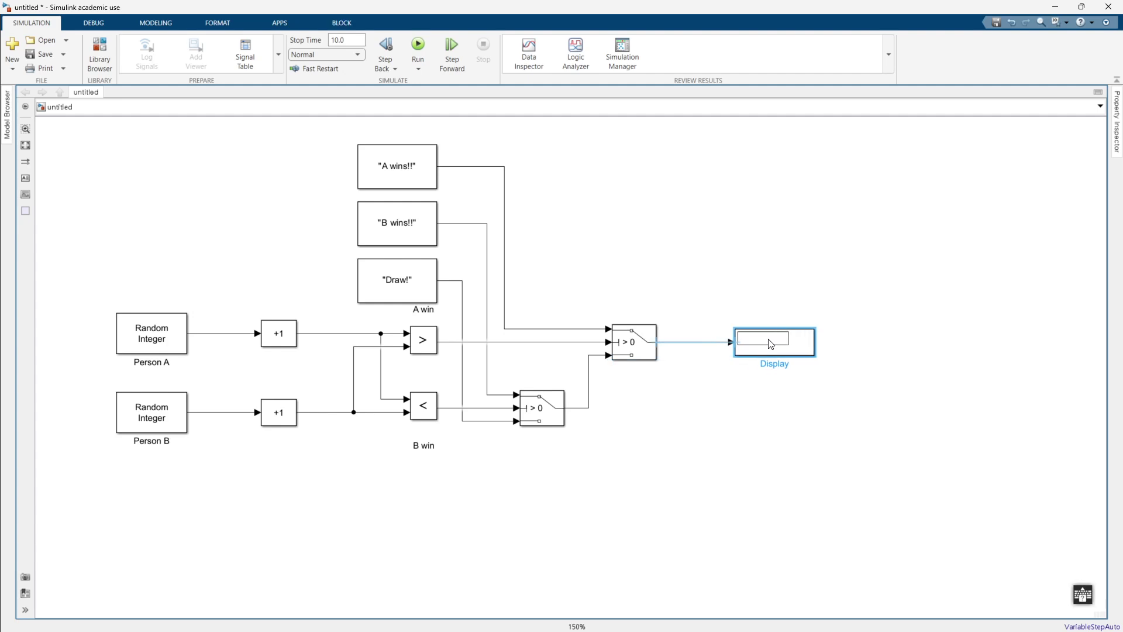
{"action": "left_click", "coordinate": [704, 430]}
{"action": "key", "text": "space"}
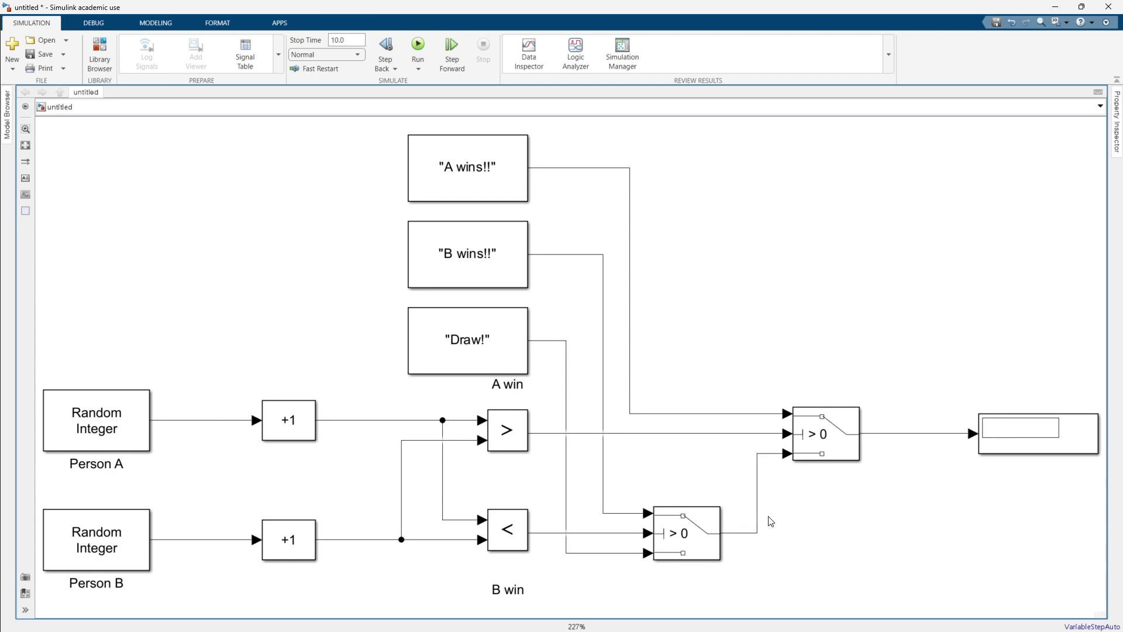
- Label the signal line between the lower Switch and the upper Switch "B win"
{"action": "left_click", "coordinate": [517, 525]}
{"action": "left_click", "coordinate": [631, 533]}
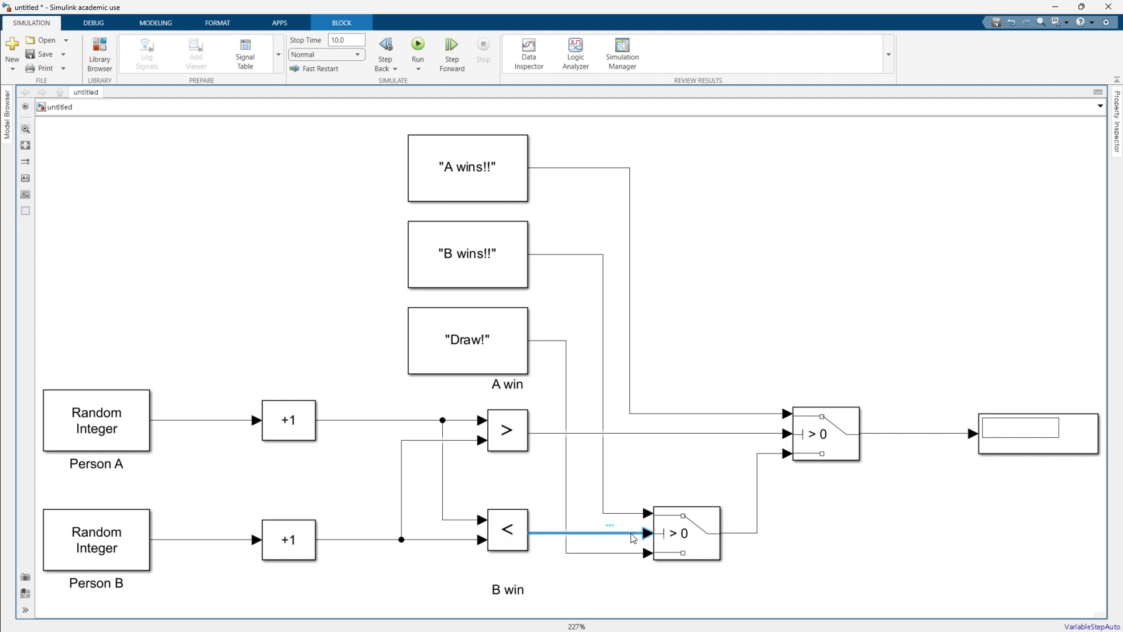
{"action": "left_click", "coordinate": [640, 511]}
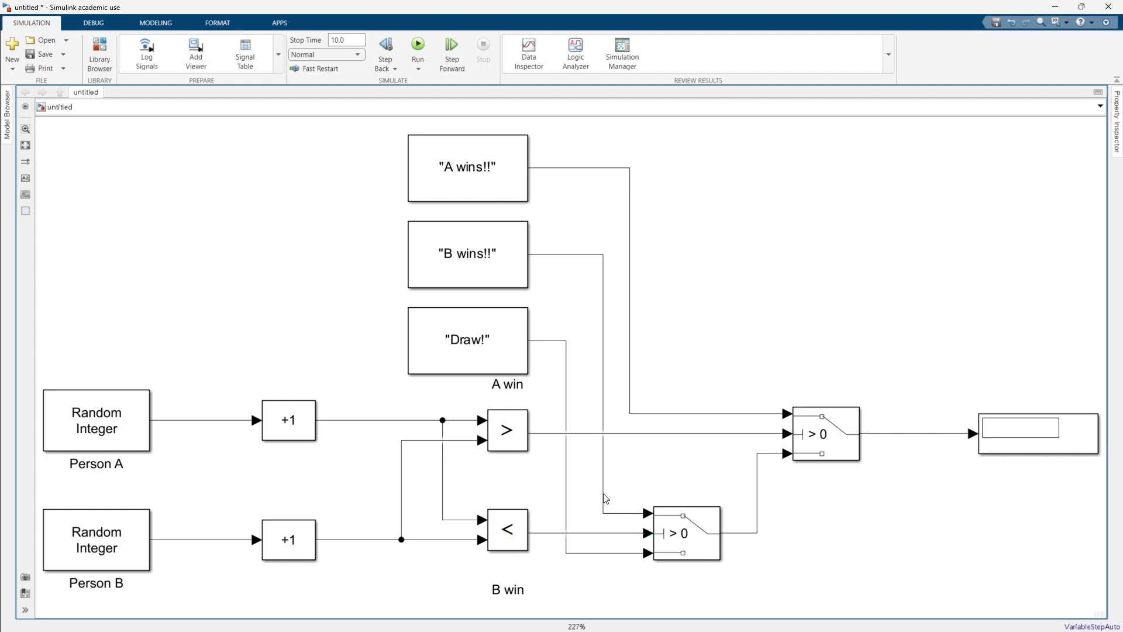
{"action": "double_click", "coordinate": [602, 361]}
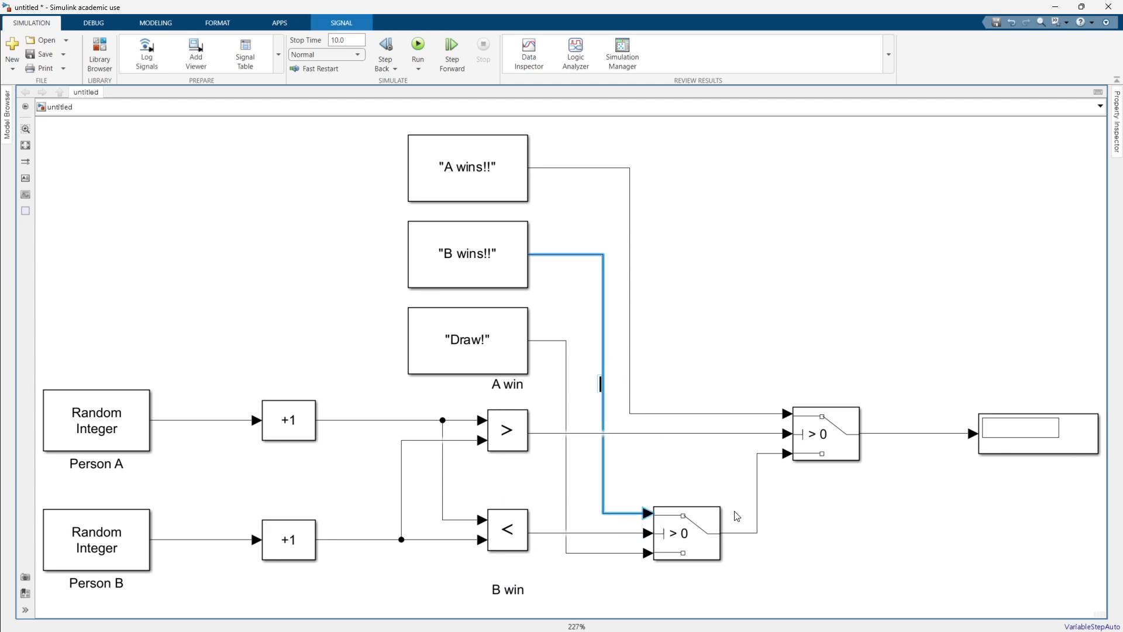
{"action": "double_click", "coordinate": [757, 504]}
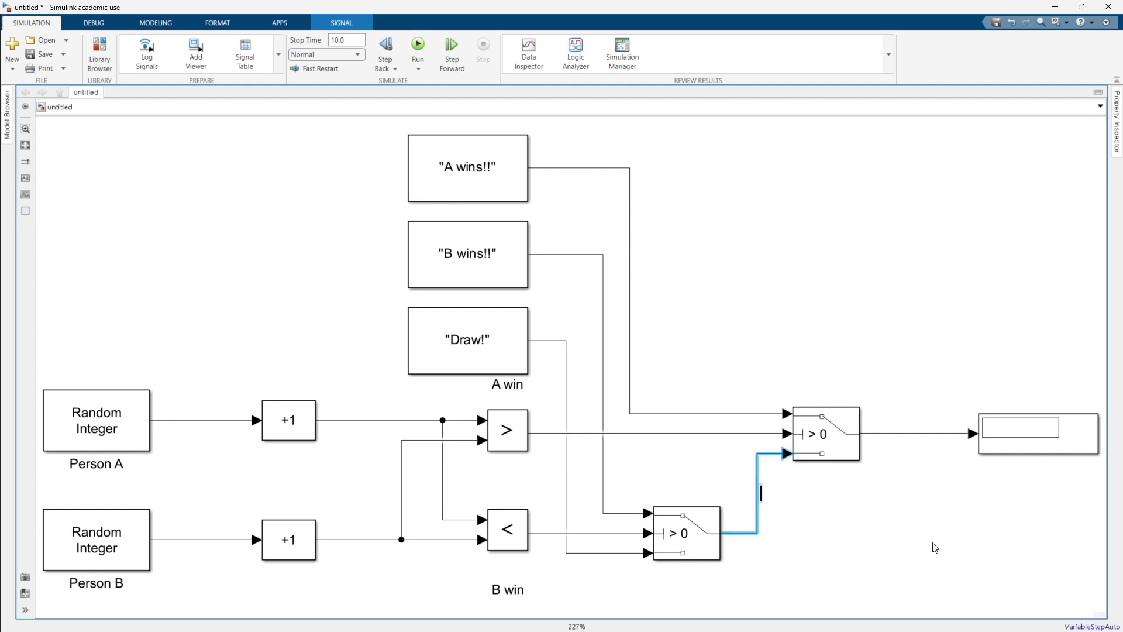
{"action": "type", "text": "B win"}
{"action": "left_click", "coordinate": [916, 547]}
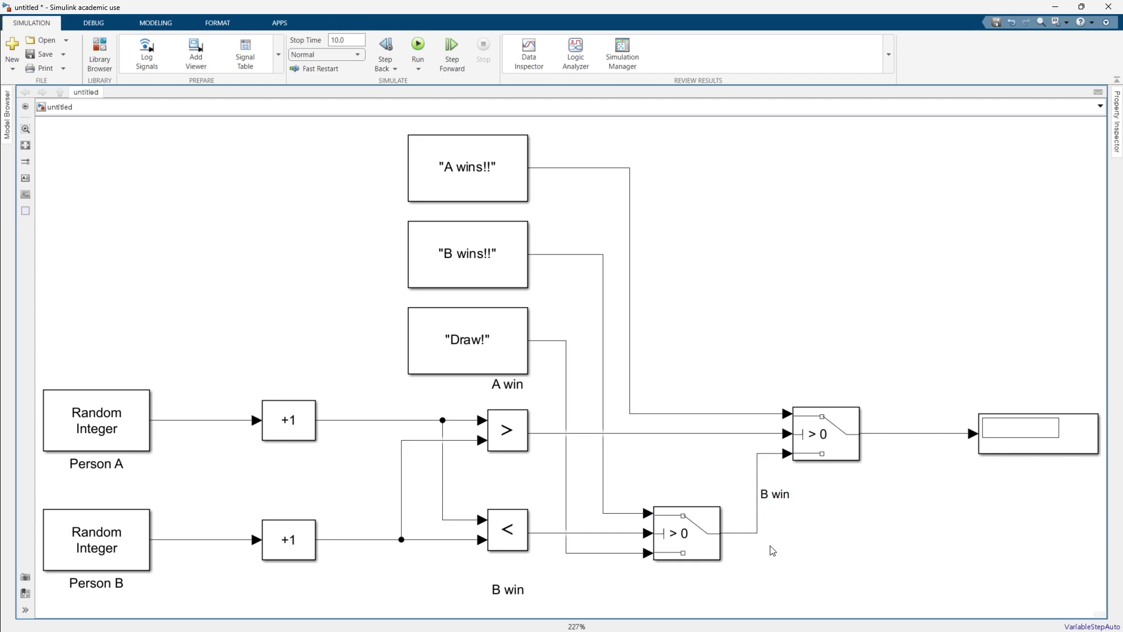
- Extend the label of the signal between the two Switches to "B win / draw"
{"action": "left_click", "coordinate": [723, 535]}
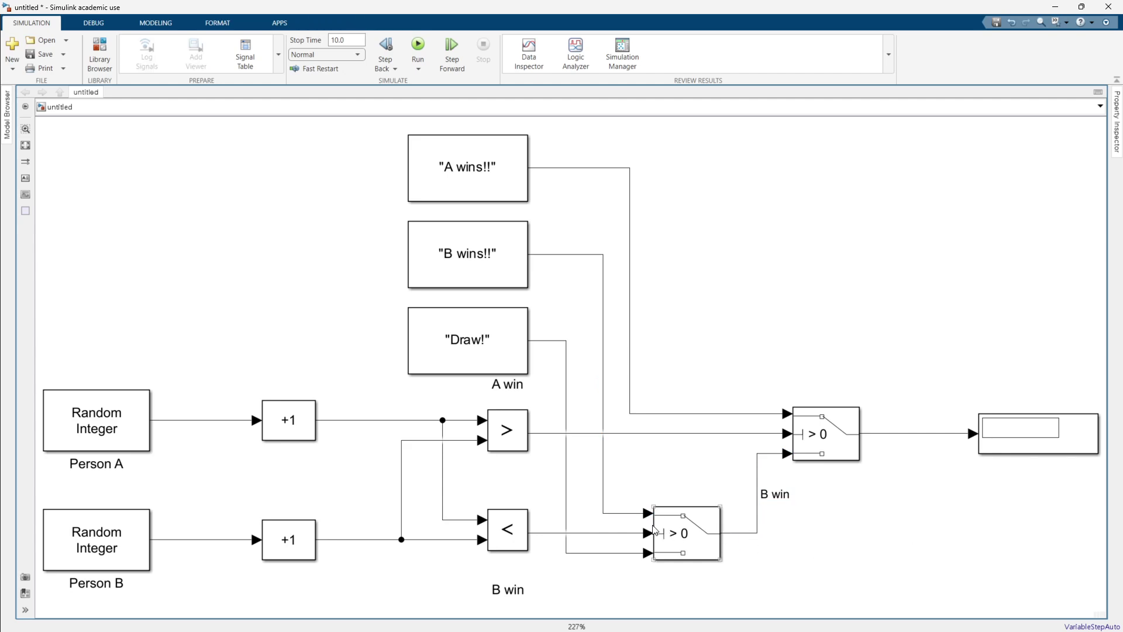
{"action": "left_click", "coordinate": [522, 528]}
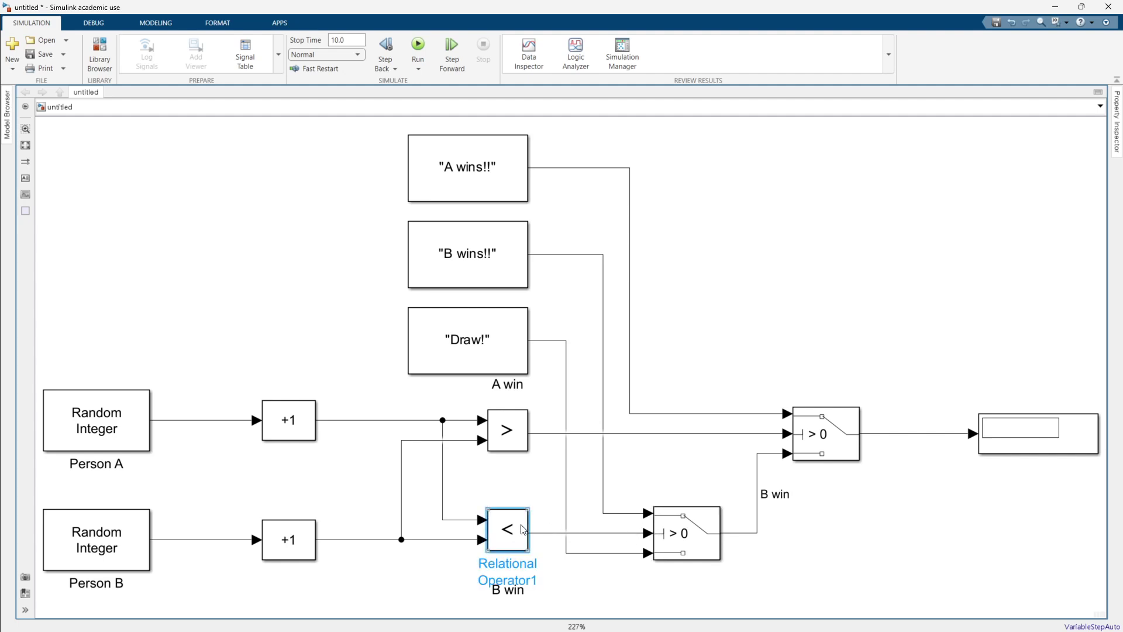
{"action": "left_click", "coordinate": [515, 427]}
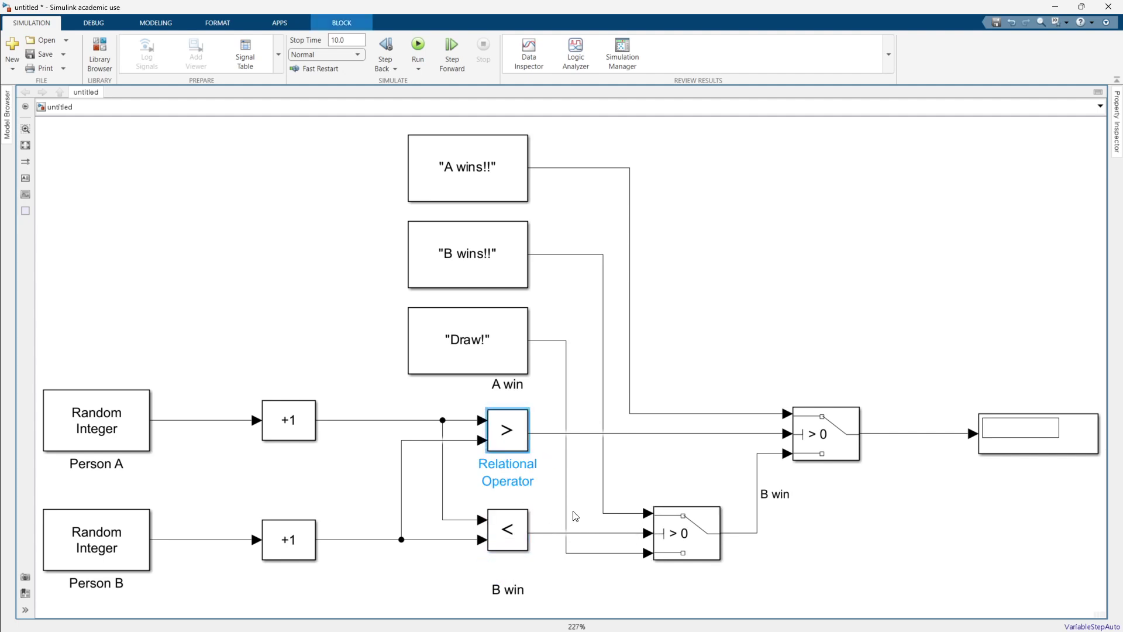
{"action": "left_click", "coordinate": [581, 533]}
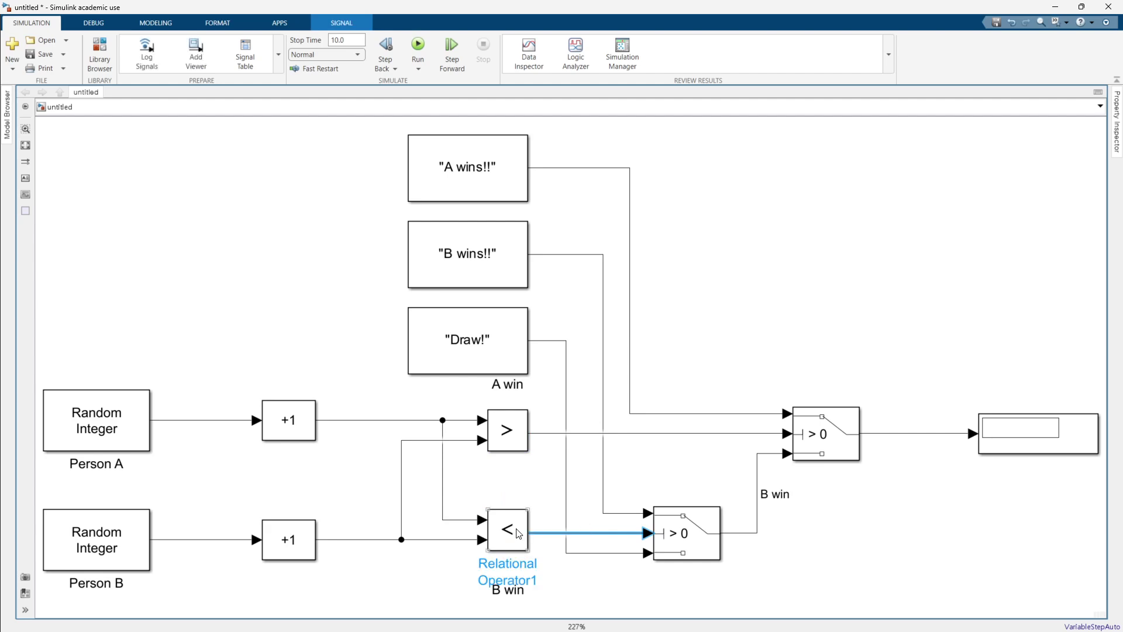
{"action": "left_click", "coordinate": [598, 553]}
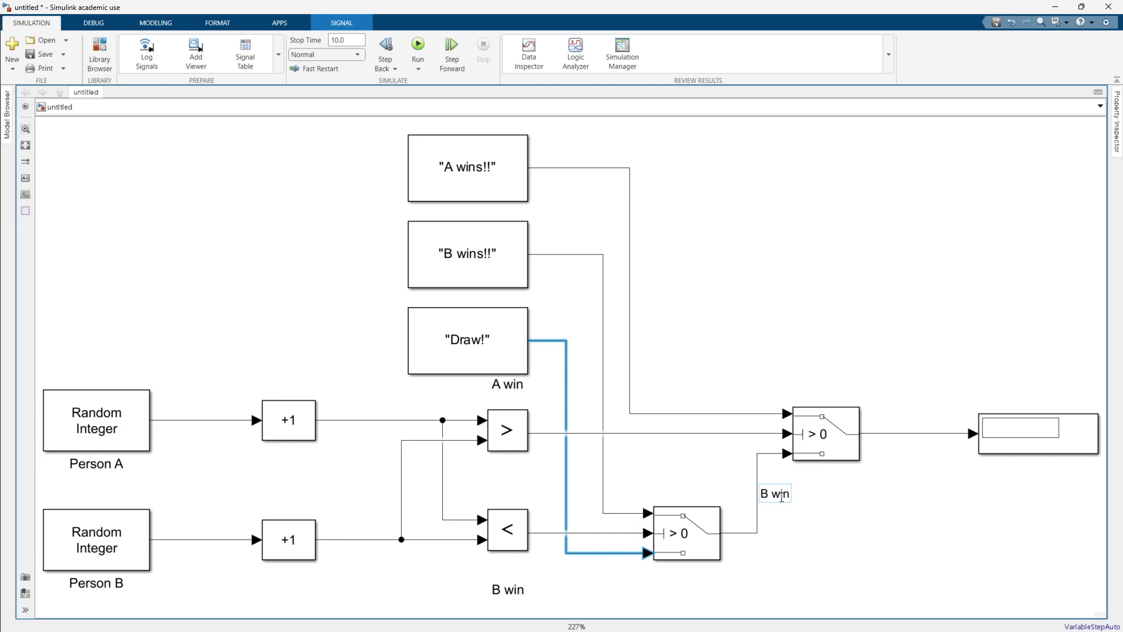
{"action": "type", "text": "/ draw"}
{"action": "left_click", "coordinate": [858, 551]}
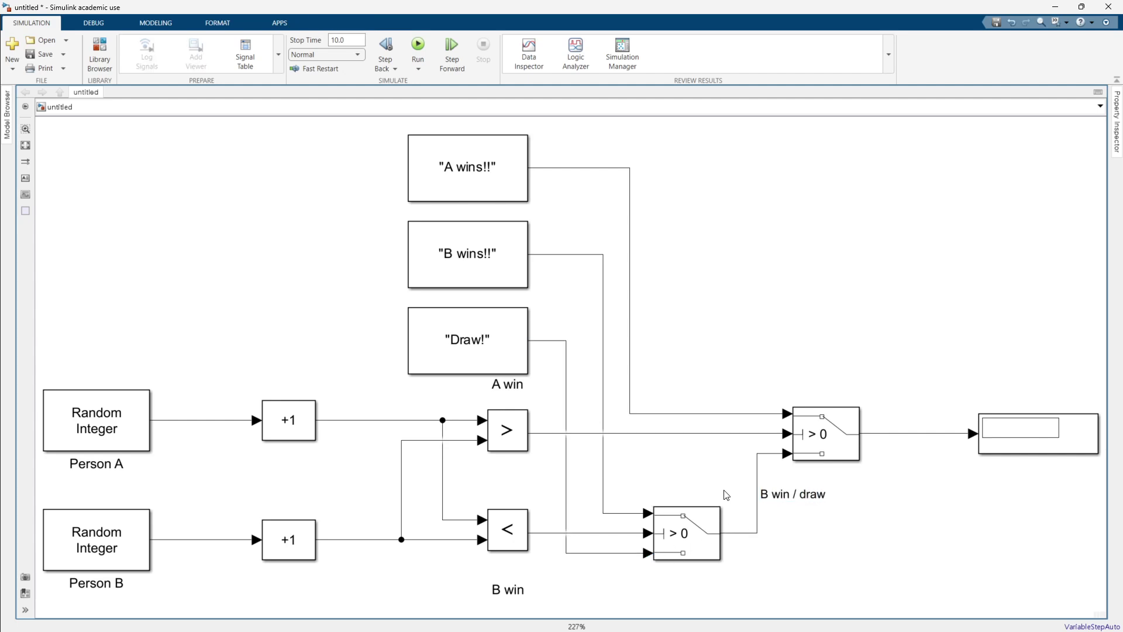
- Examine the upper Switch's three input signals: the > comparison, the "A wins!!" constant and the lower Switch's output
{"action": "left_click", "coordinate": [650, 433]}
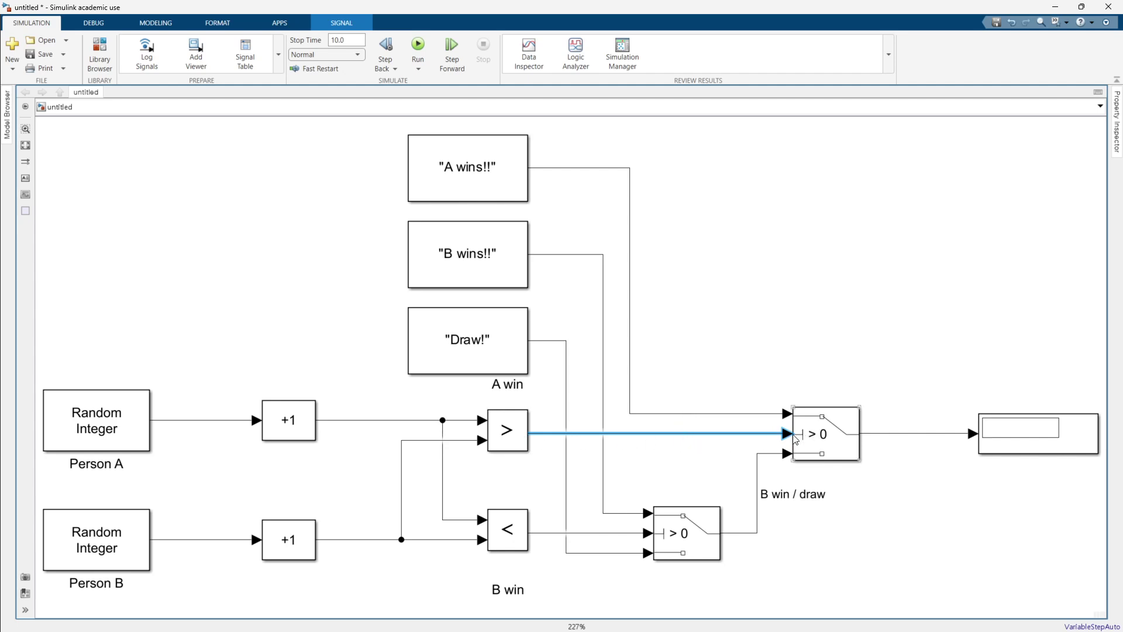
{"action": "left_click", "coordinate": [769, 415]}
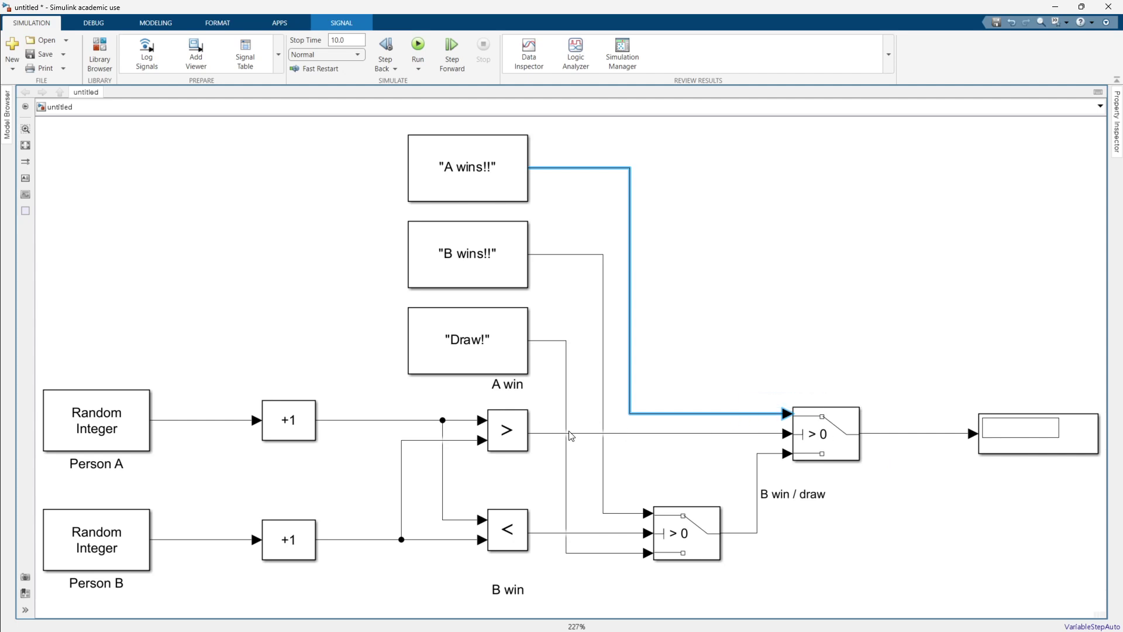
{"action": "left_click", "coordinate": [644, 442]}
{"action": "left_click", "coordinate": [659, 435]}
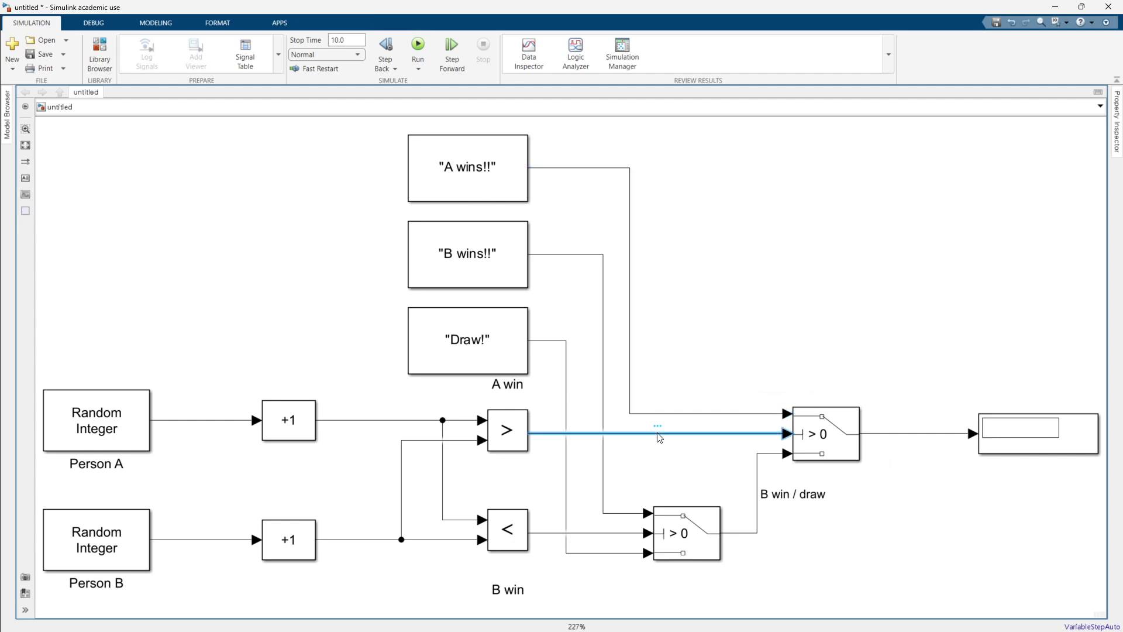
{"action": "left_click", "coordinate": [772, 453]}
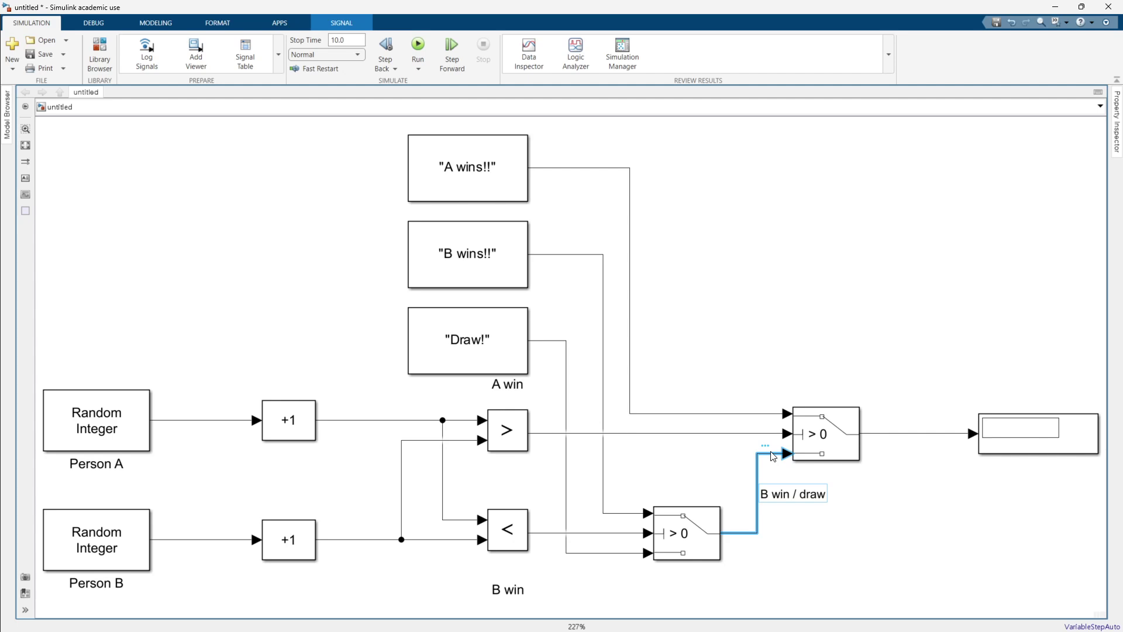
{"action": "left_click", "coordinate": [659, 430]}
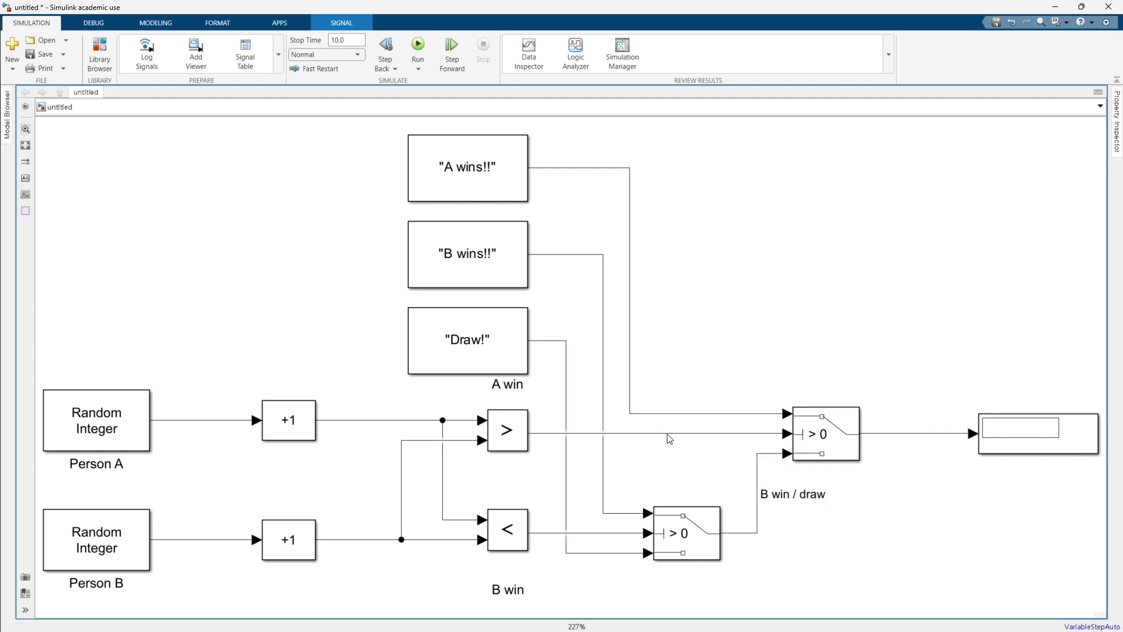
{"action": "left_click", "coordinate": [667, 435]}
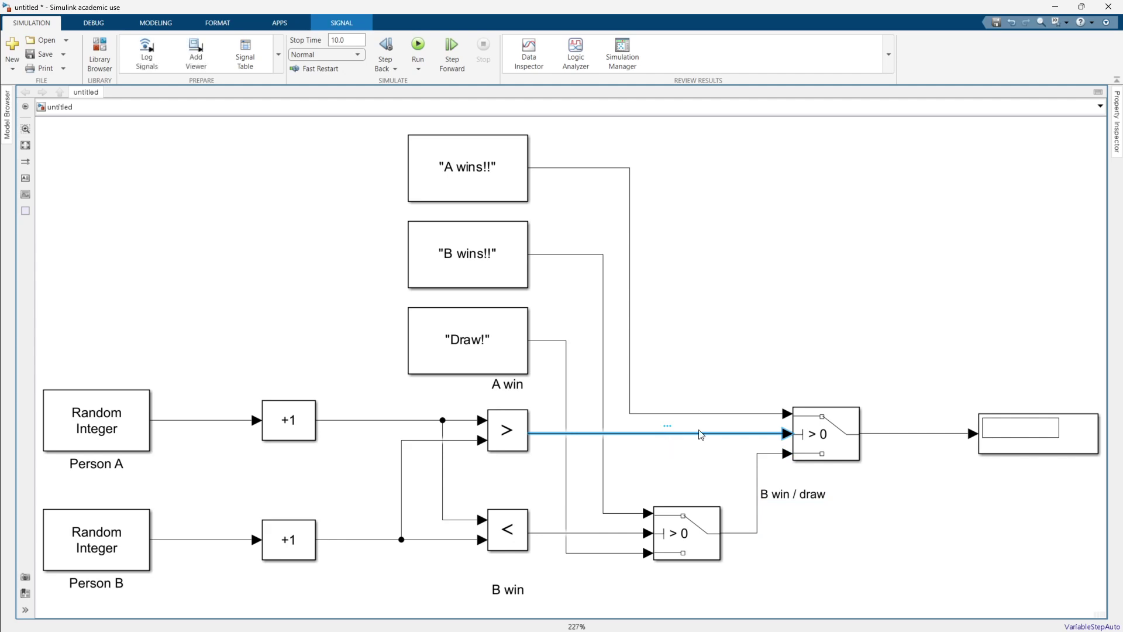
{"action": "left_click", "coordinate": [713, 413]}
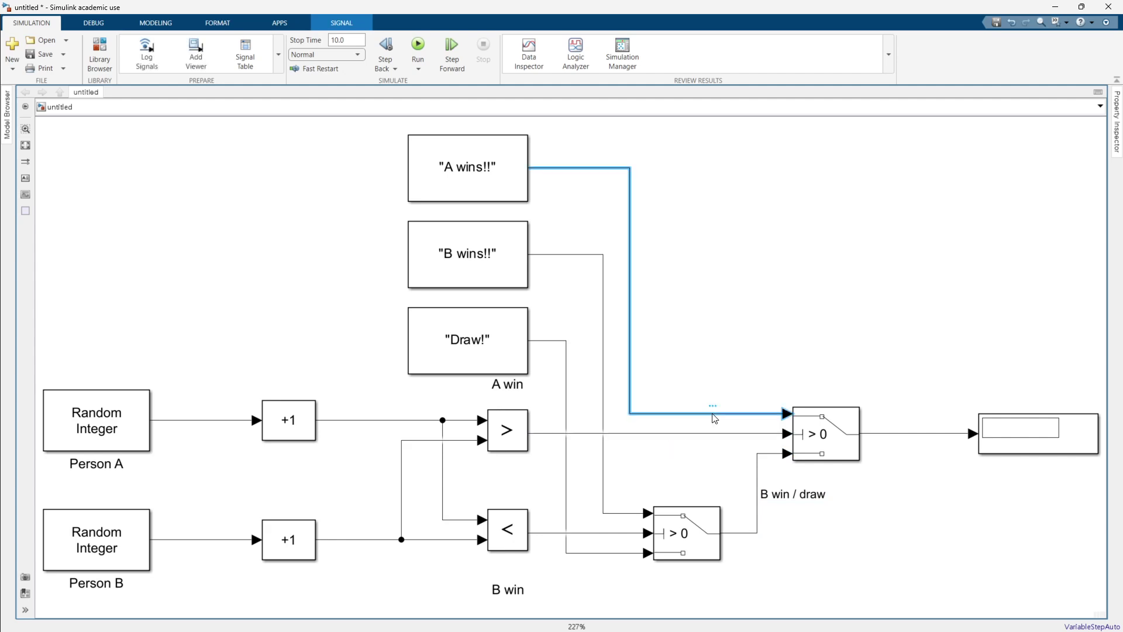
{"action": "left_click", "coordinate": [673, 440]}
{"action": "left_click", "coordinate": [665, 436]}
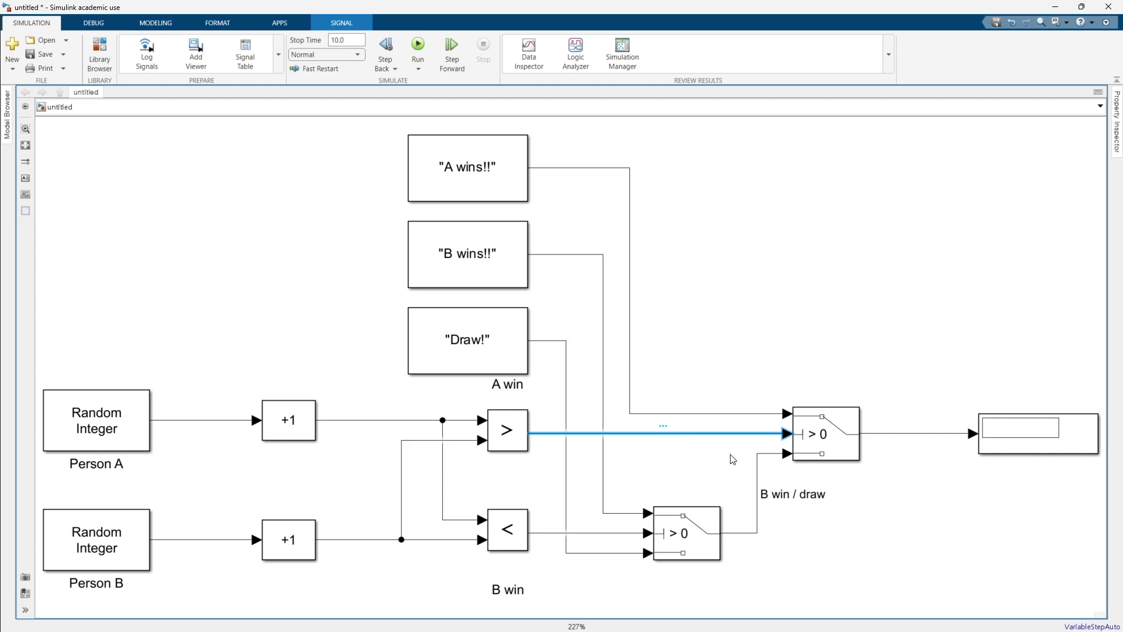
{"action": "left_click", "coordinate": [759, 468]}
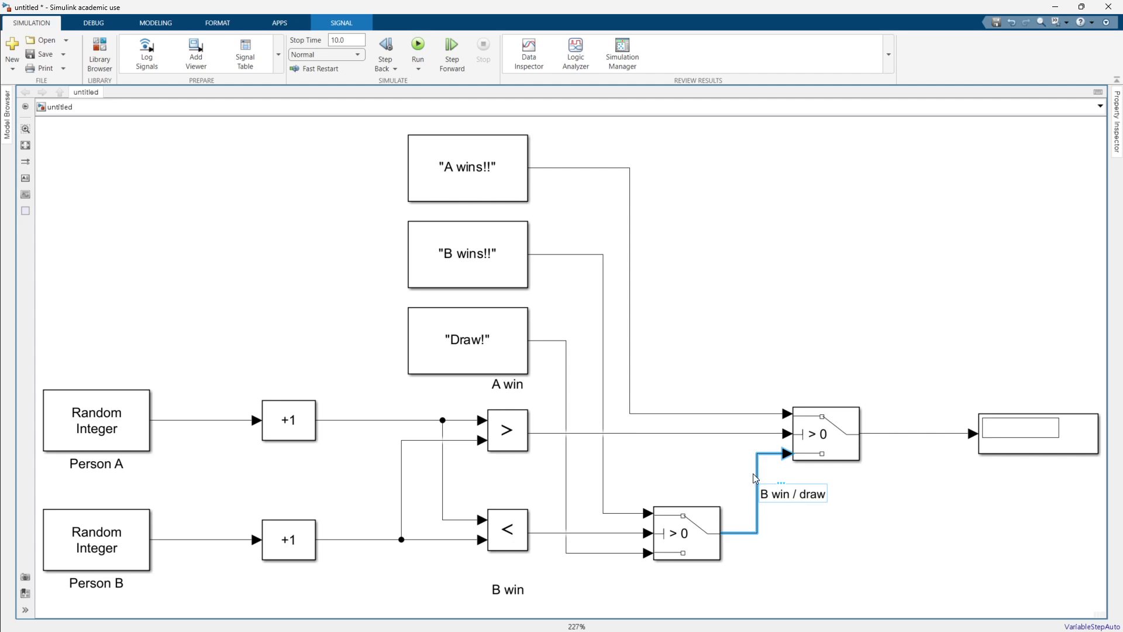
- Examine the lower Switch, its "B wins!!" and "Draw!" input signals, its "B win / draw" output and the signal feeding the Display
{"action": "left_click", "coordinate": [703, 533]}
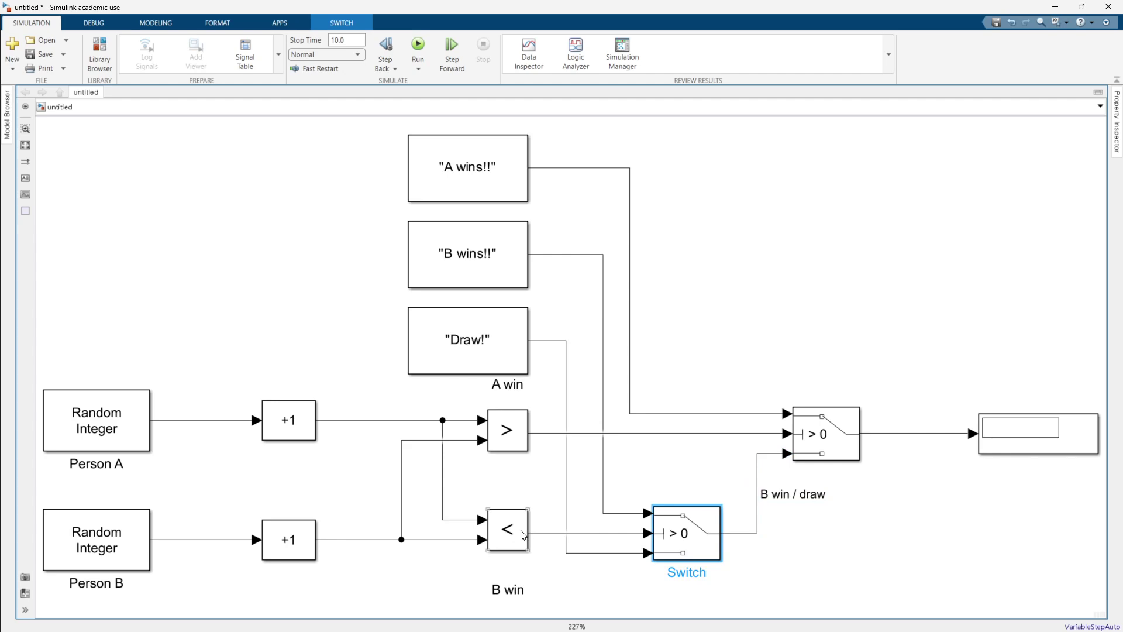
{"action": "left_click", "coordinate": [622, 514]}
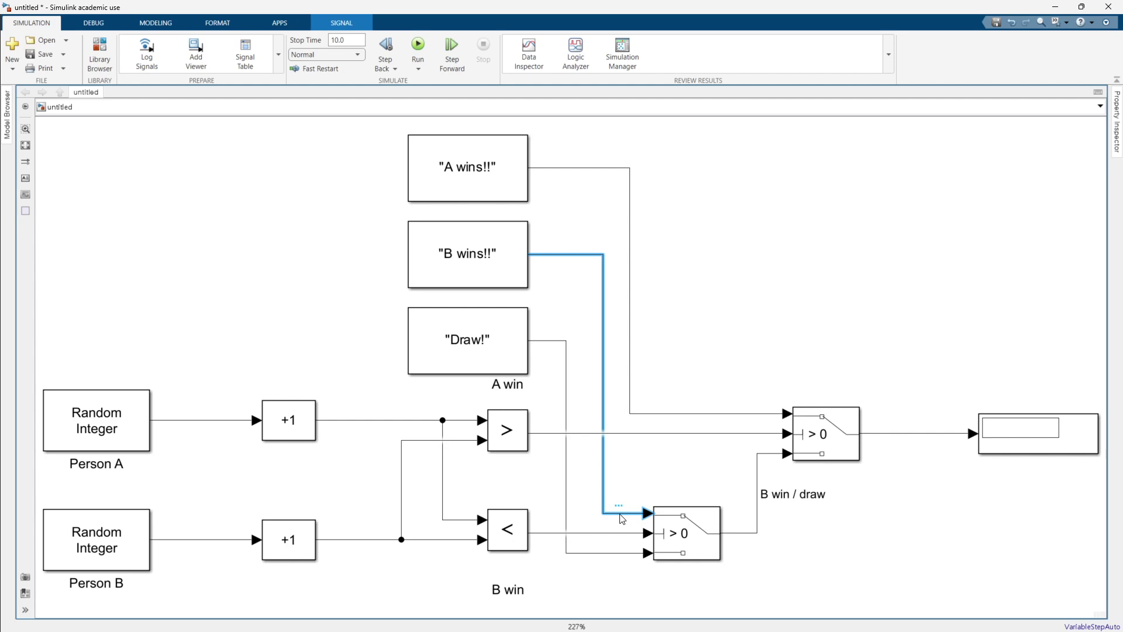
{"action": "left_click", "coordinate": [610, 553]}
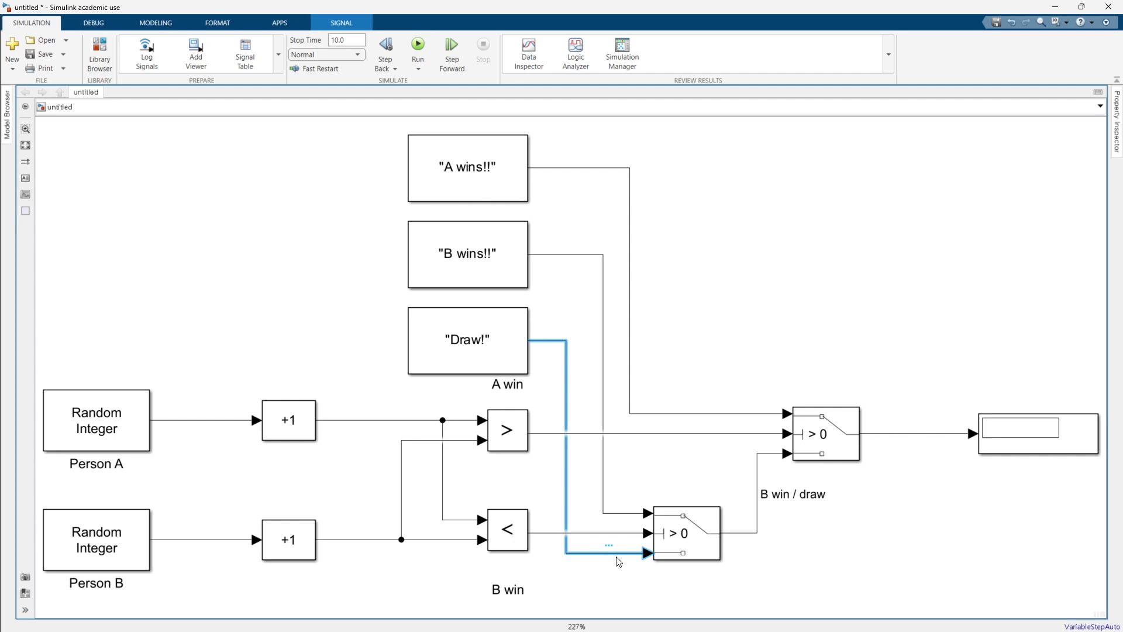
{"action": "left_click", "coordinate": [757, 470]}
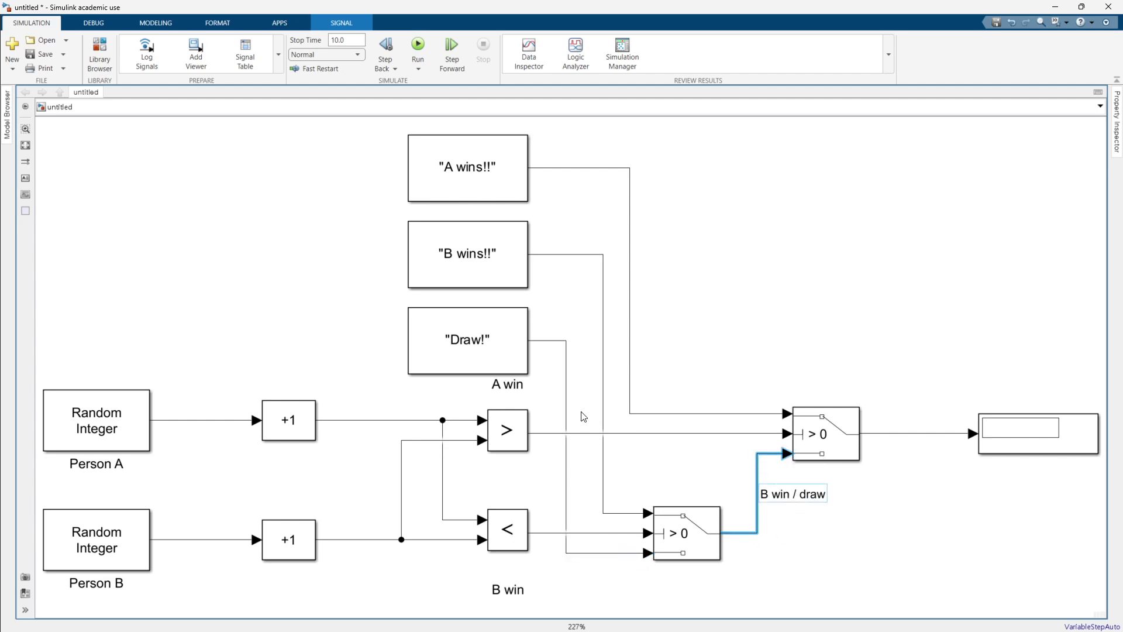
{"action": "left_click", "coordinate": [905, 434]}
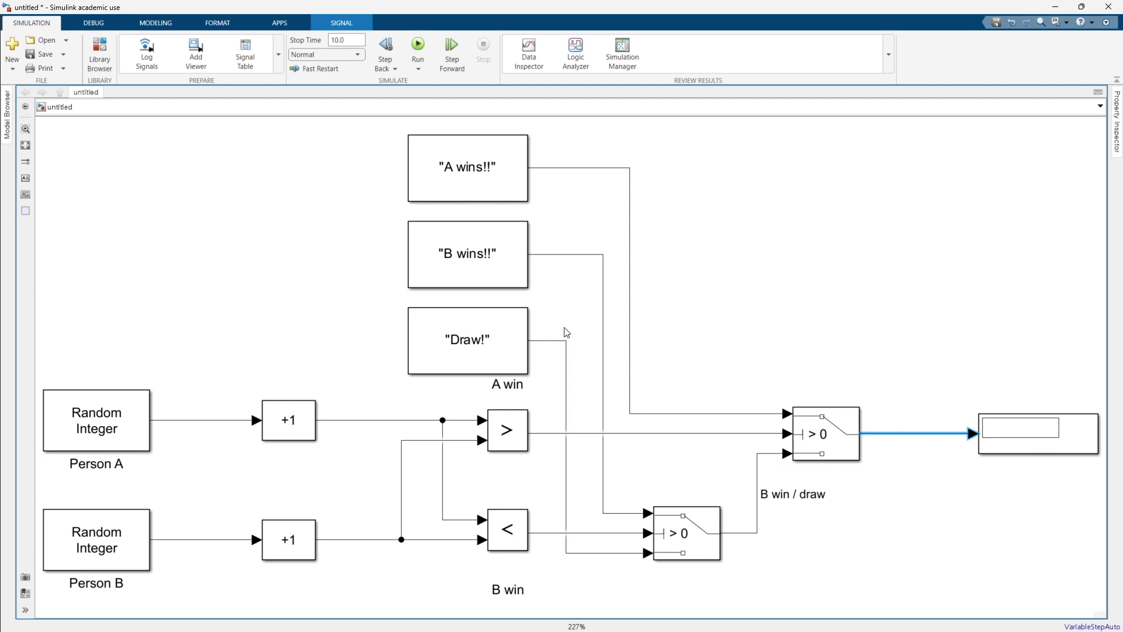
- Save the model as Dice_Game in the R2024a examples folder
{"action": "key", "text": "ctrl+s"}
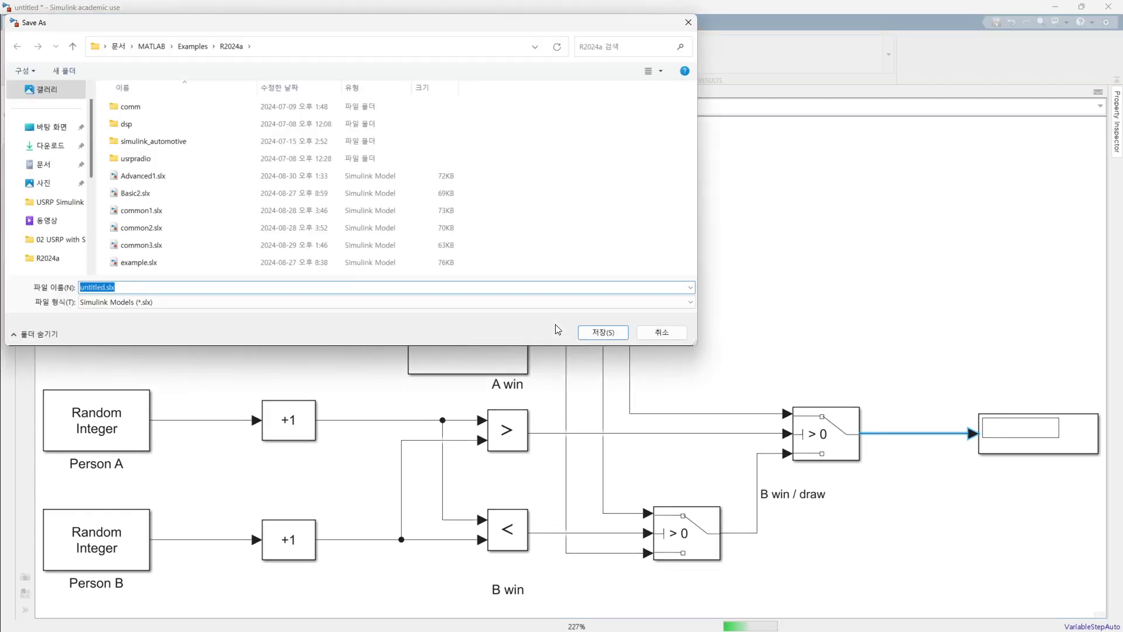
{"action": "type", "text": "Dice_g"}
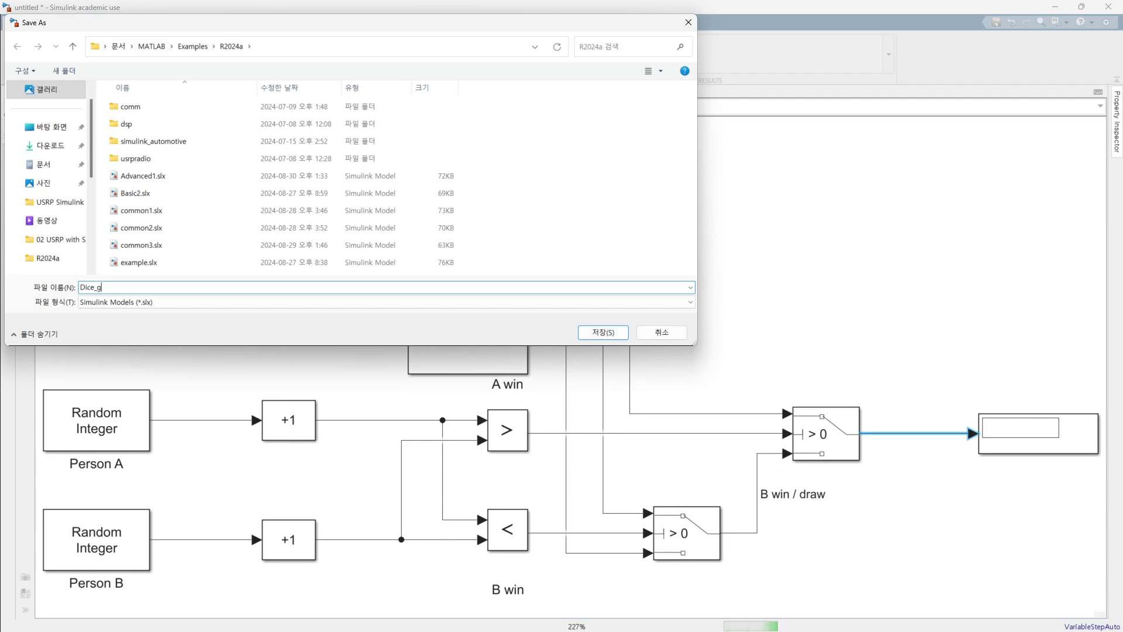
{"action": "key", "text": "BackSpace"}
{"action": "type", "text": "Game"}
{"action": "key", "text": "Return"}
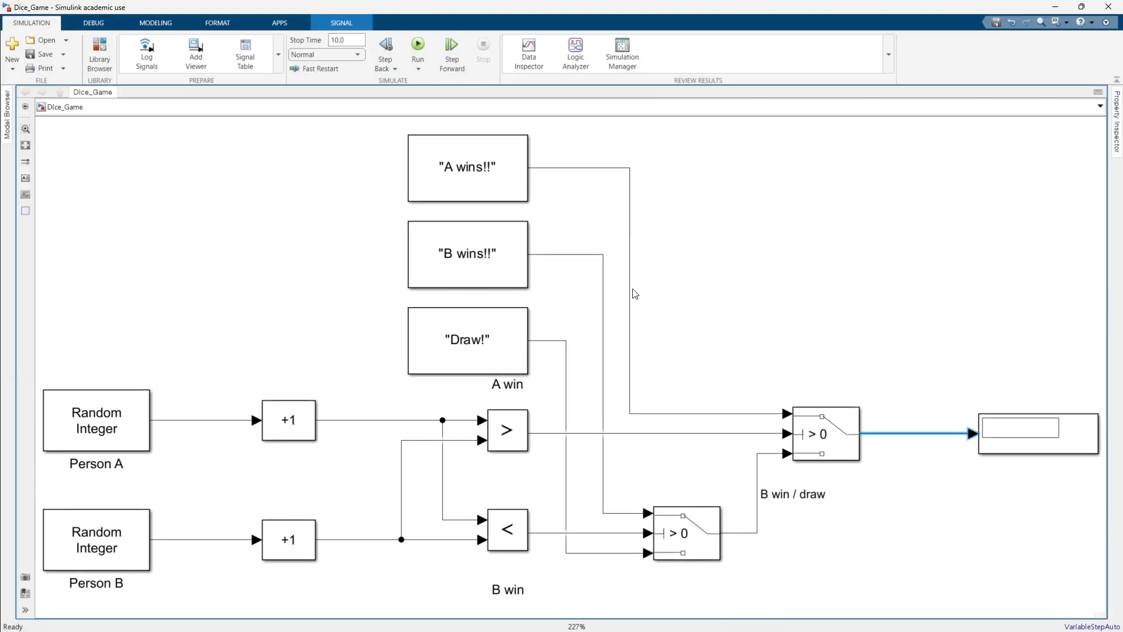
- Step the simulation forward five times, to T=4, to check the game result on the Display at each step
{"action": "left_click", "coordinate": [451, 53]}
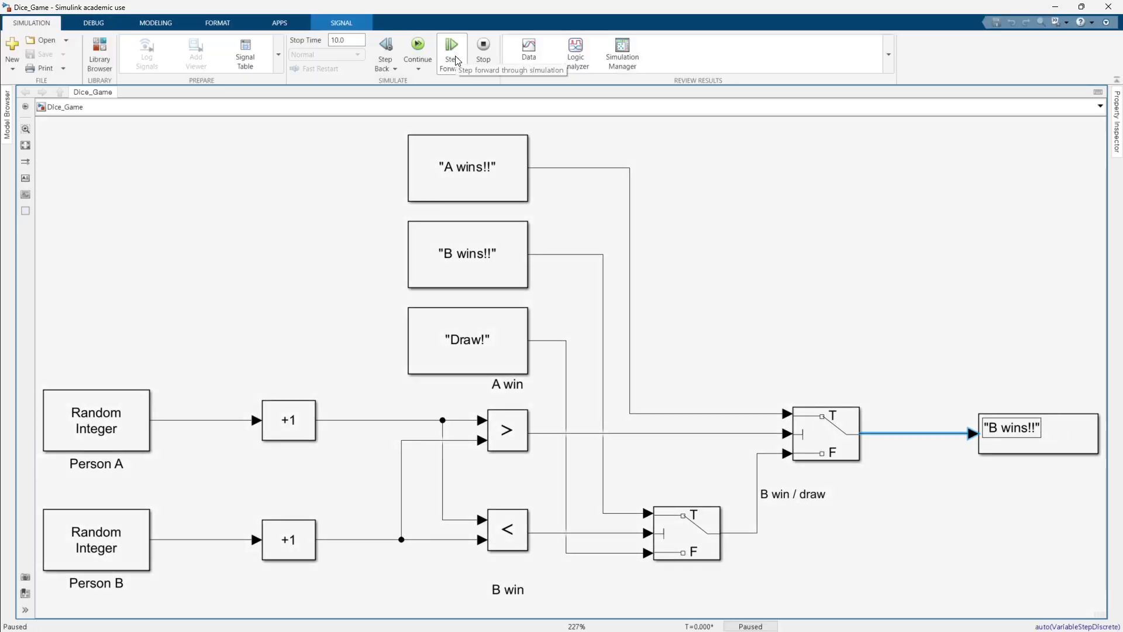
{"action": "left_click", "coordinate": [457, 61]}
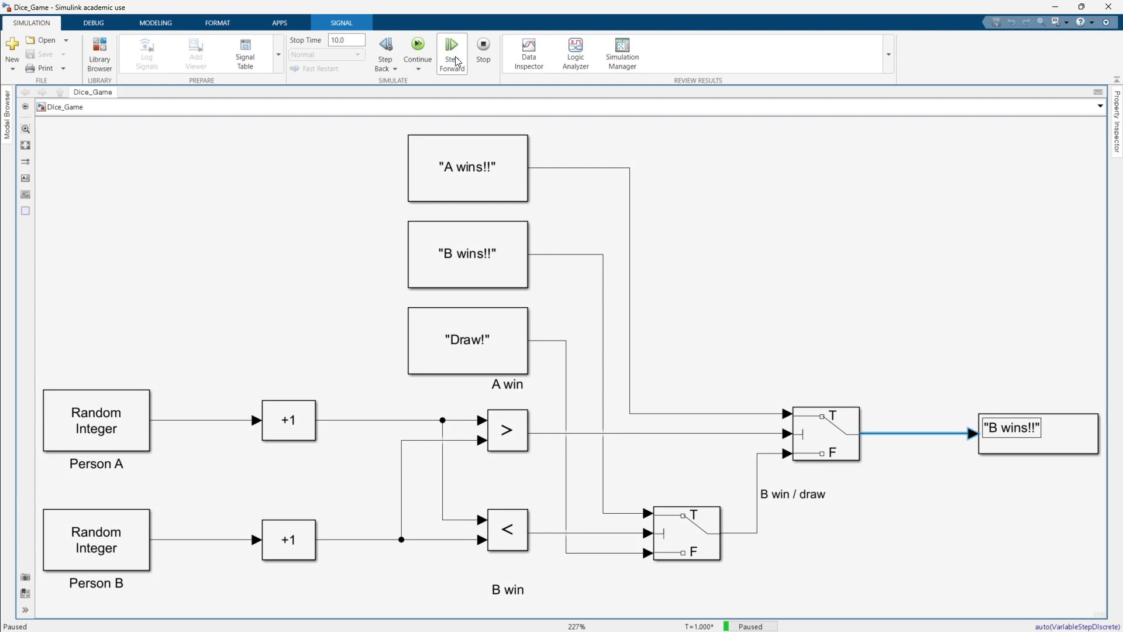
{"action": "left_click", "coordinate": [457, 62]}
{"action": "left_click", "coordinate": [457, 61]}
{"action": "left_click", "coordinate": [457, 61]}
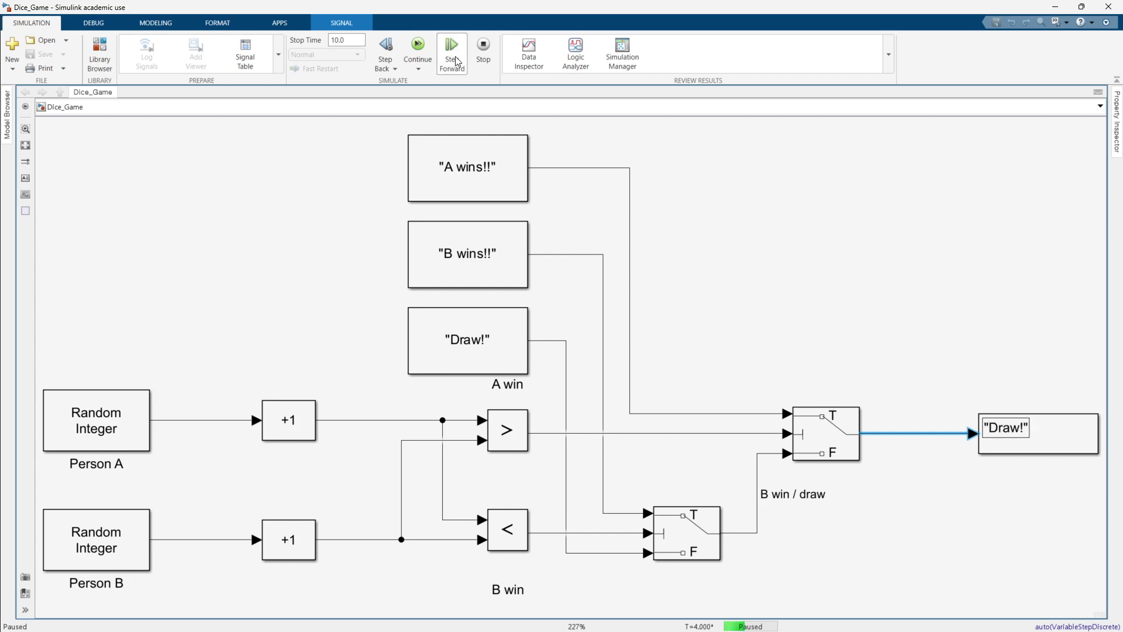